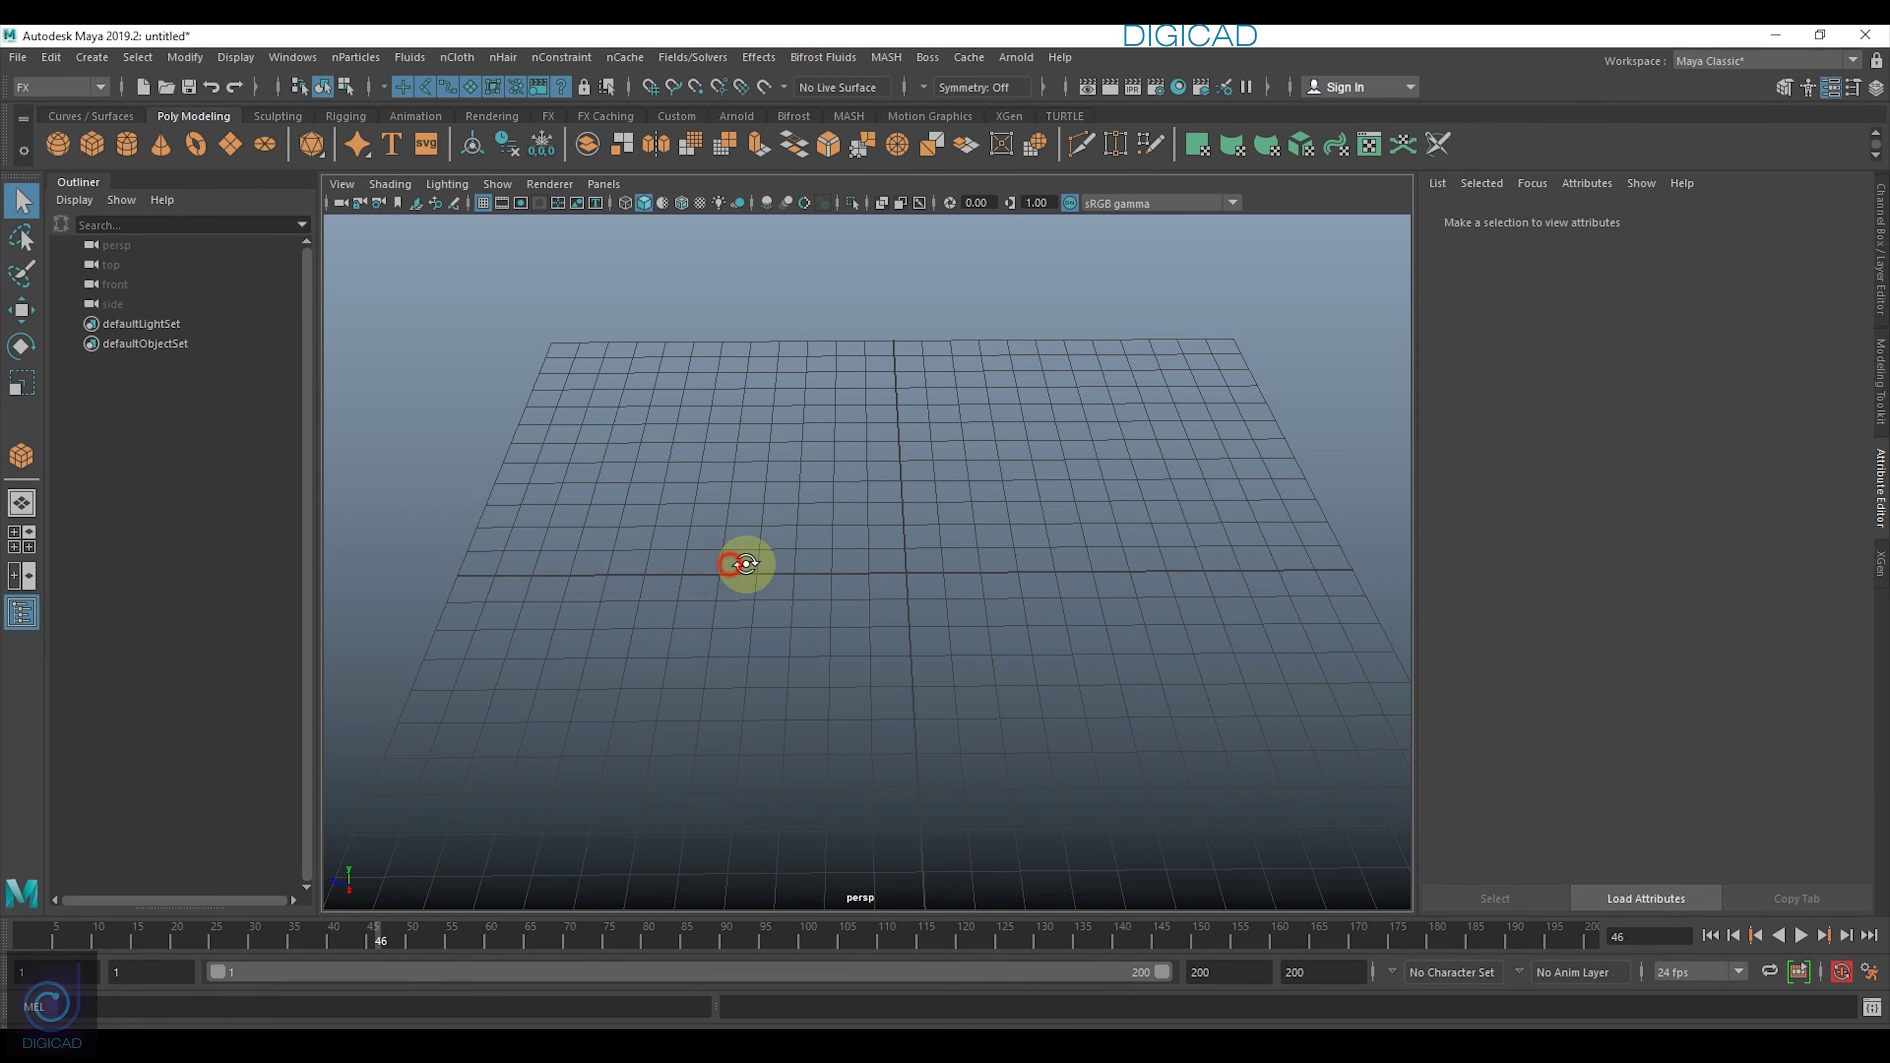
Switch from the FX to the Modeling menu set and activate the interactive Poly Cube tool.
{"action": "left_click_drag", "start_coordinate": [816, 581], "coordinate": [891, 569], "text": "alt"}
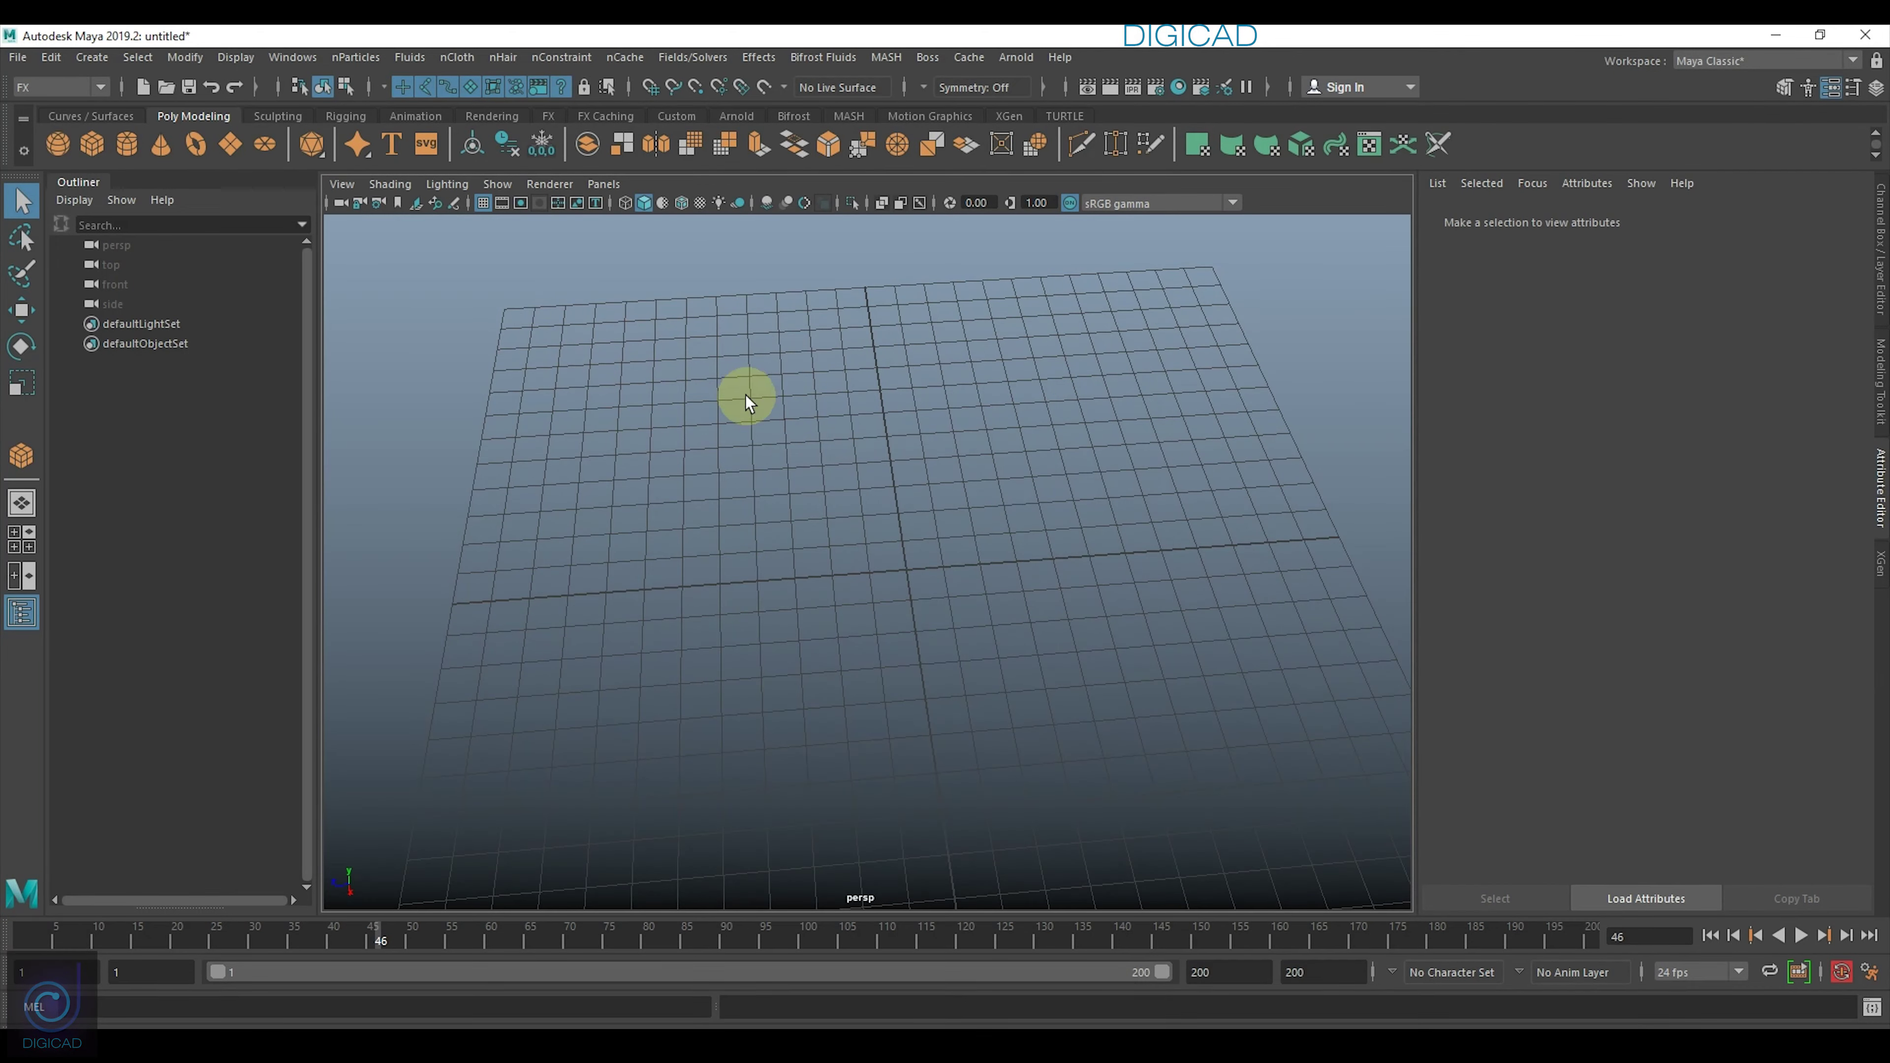
{"action": "left_click", "coordinate": [52, 87]}
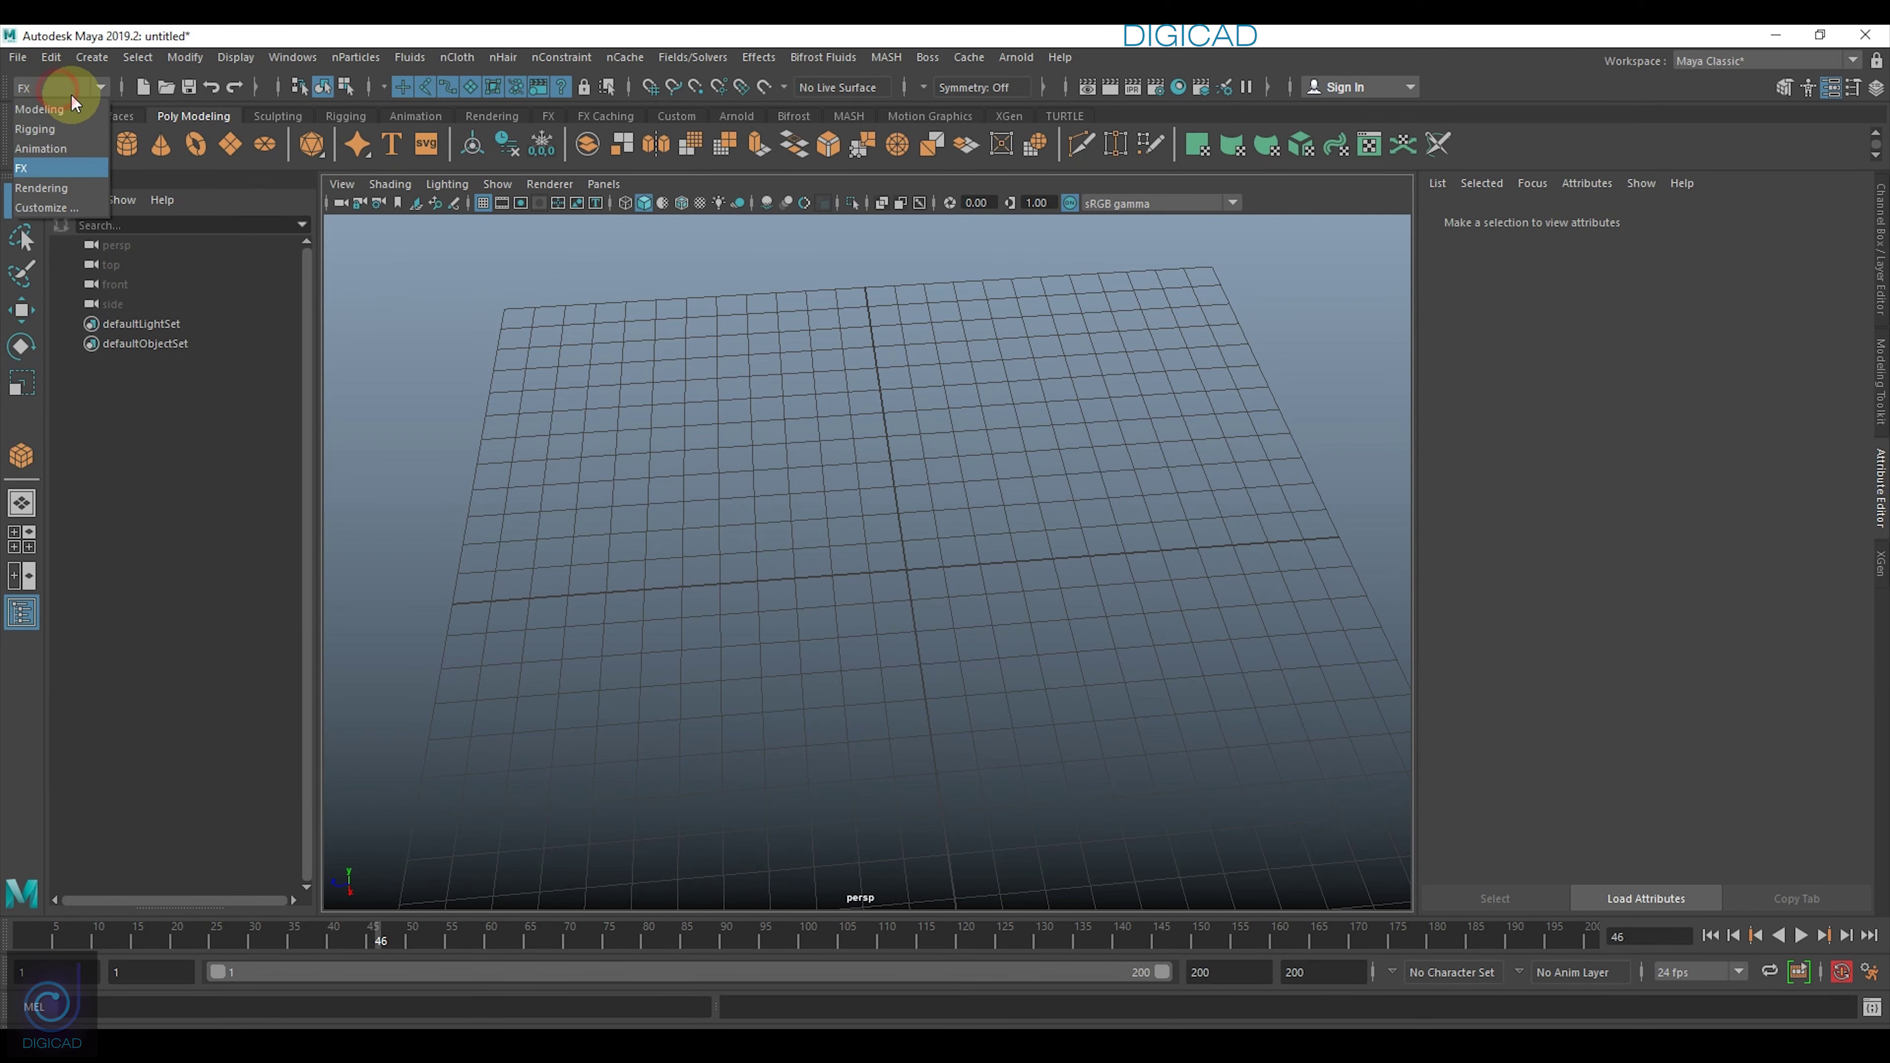
{"action": "left_click", "coordinate": [45, 74]}
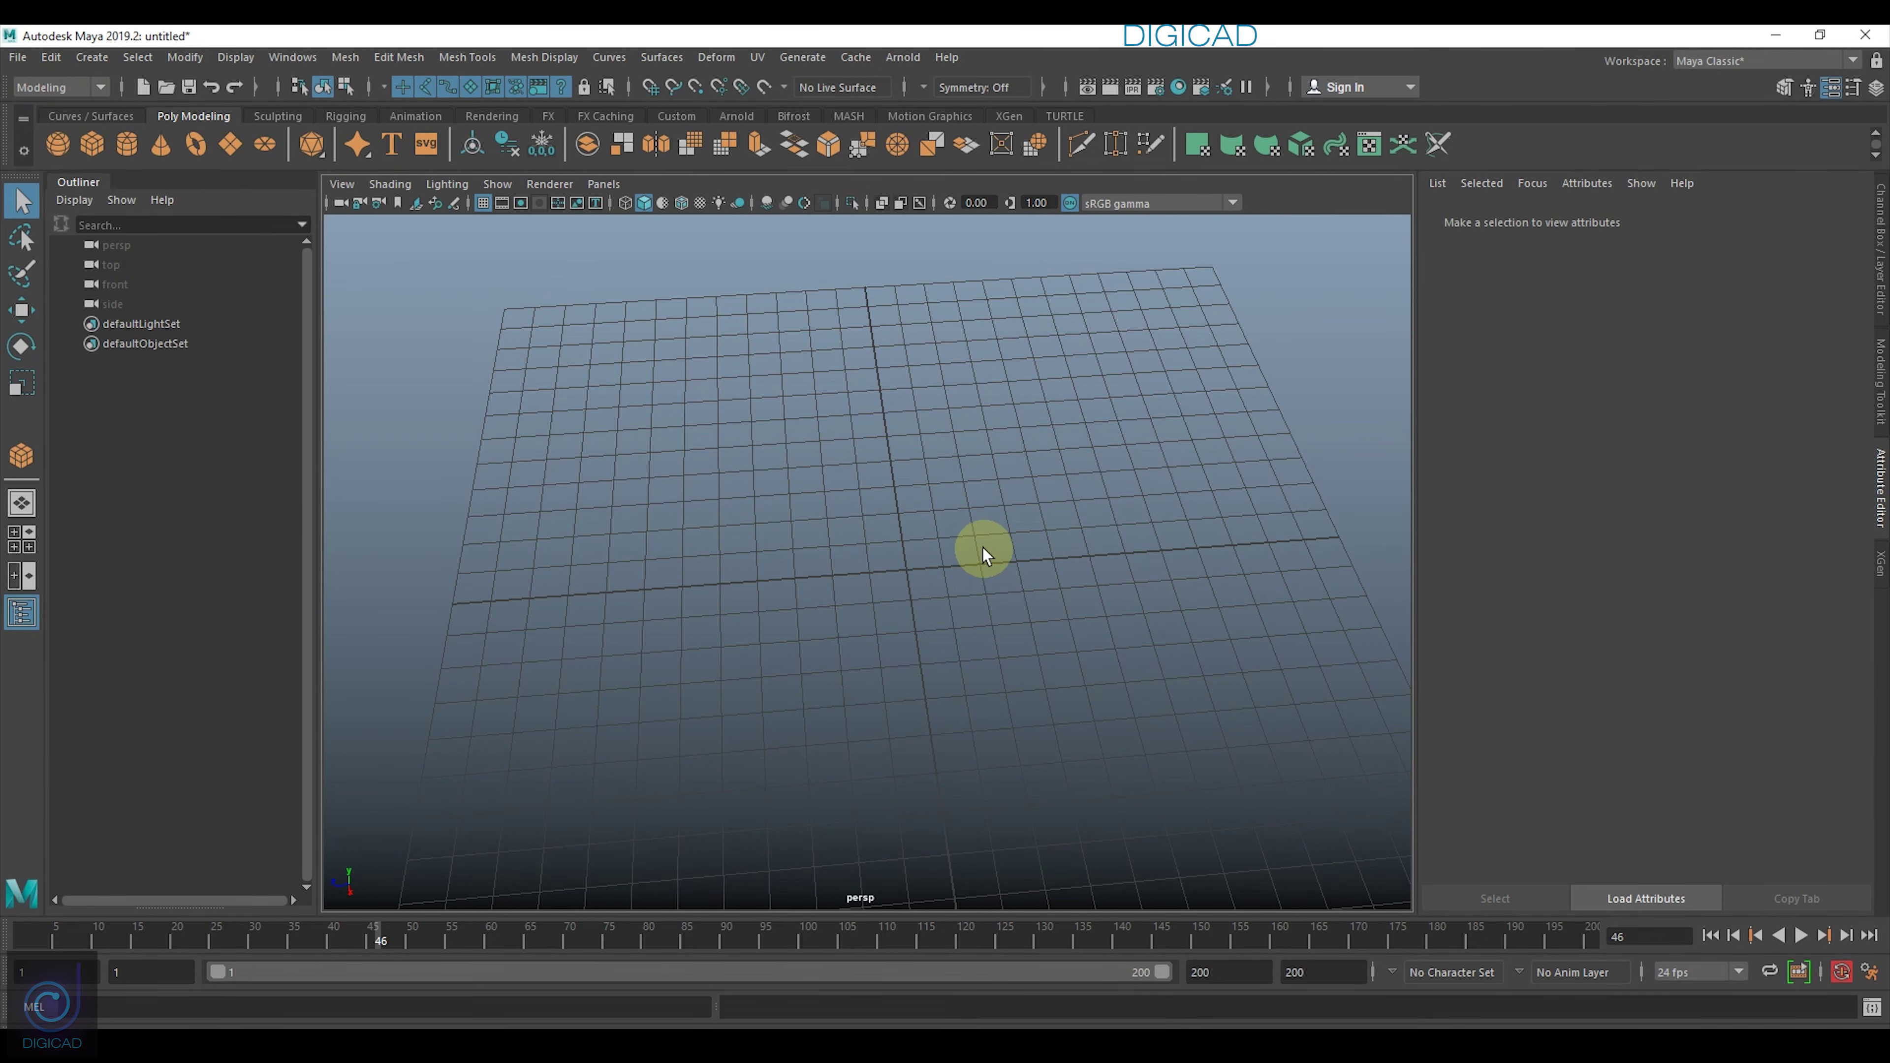
{"action": "mouse_move", "coordinate": [984, 549]}
{"action": "left_mouse_down", "text": "alt"}
{"action": "mouse_move", "coordinate": [885, 549]}
{"action": "mouse_move", "coordinate": [903, 594]}
{"action": "mouse_move", "coordinate": [886, 607]}
{"action": "left_mouse_up", "text": "alt"}
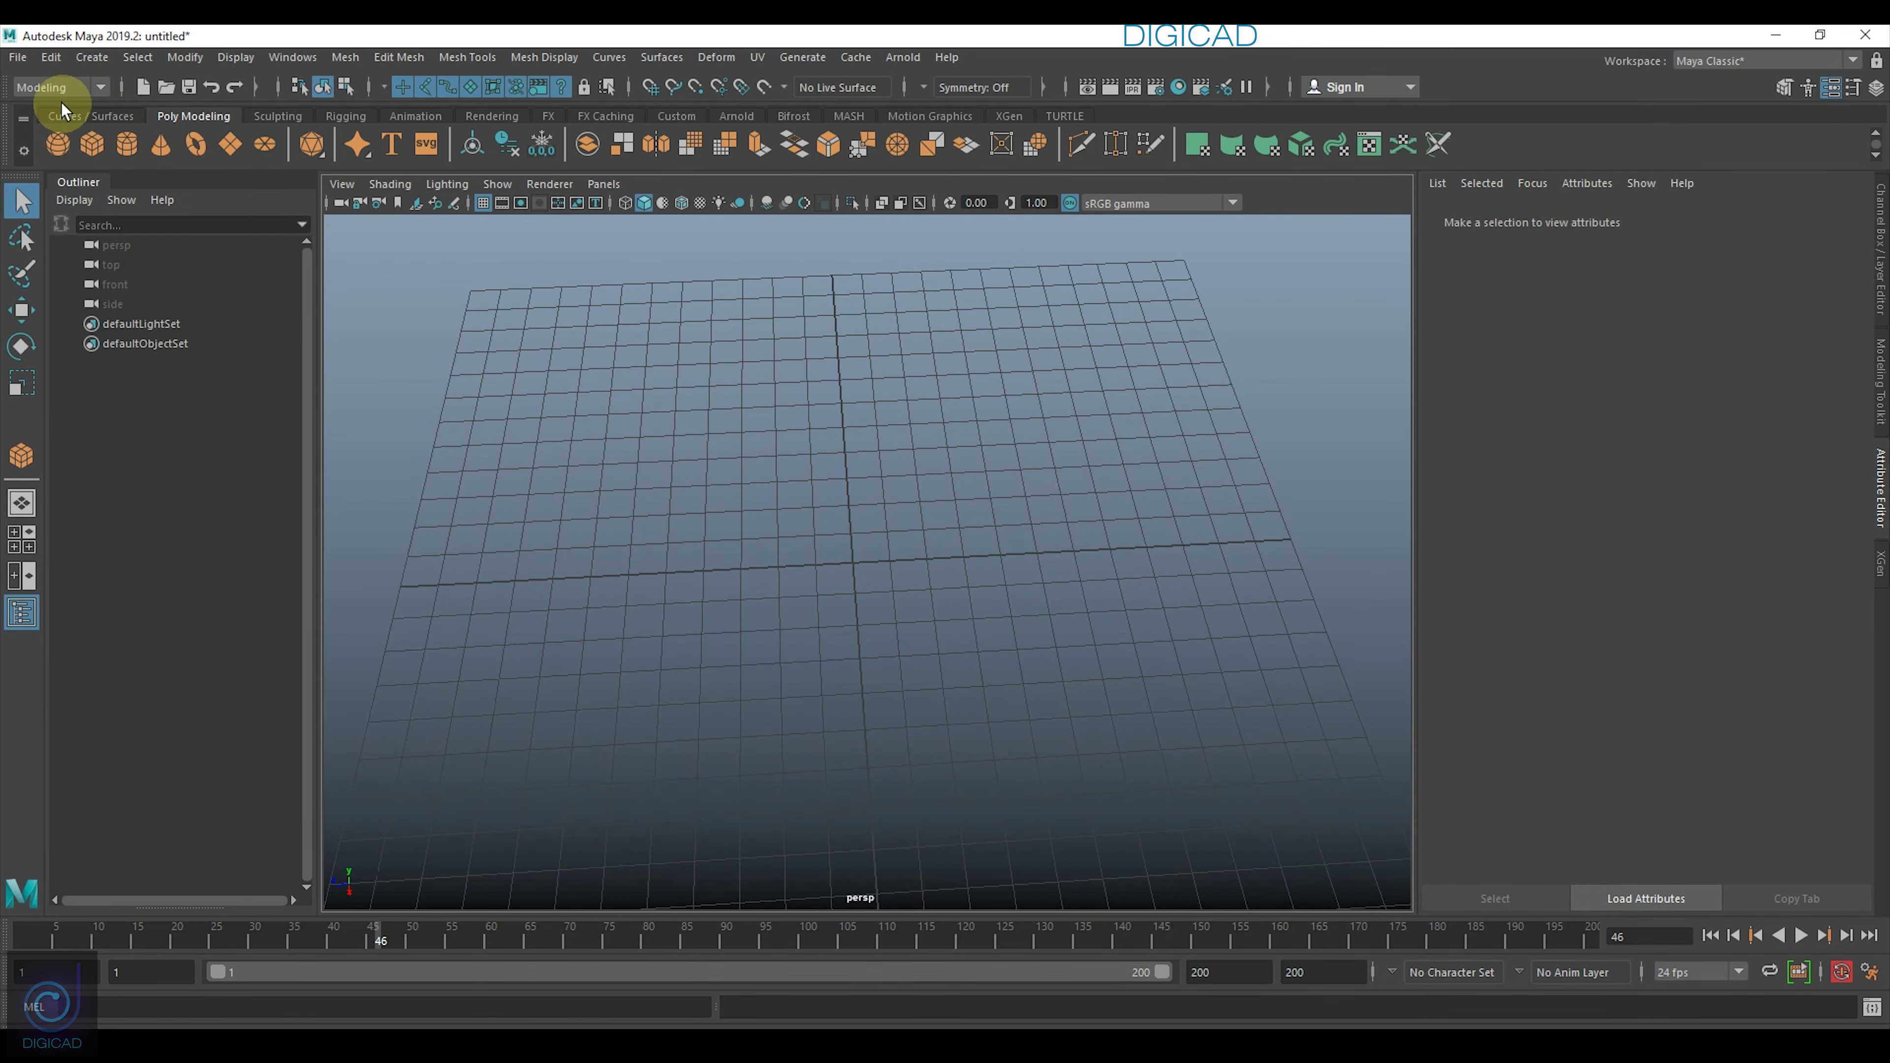
{"action": "left_click", "coordinate": [92, 144]}
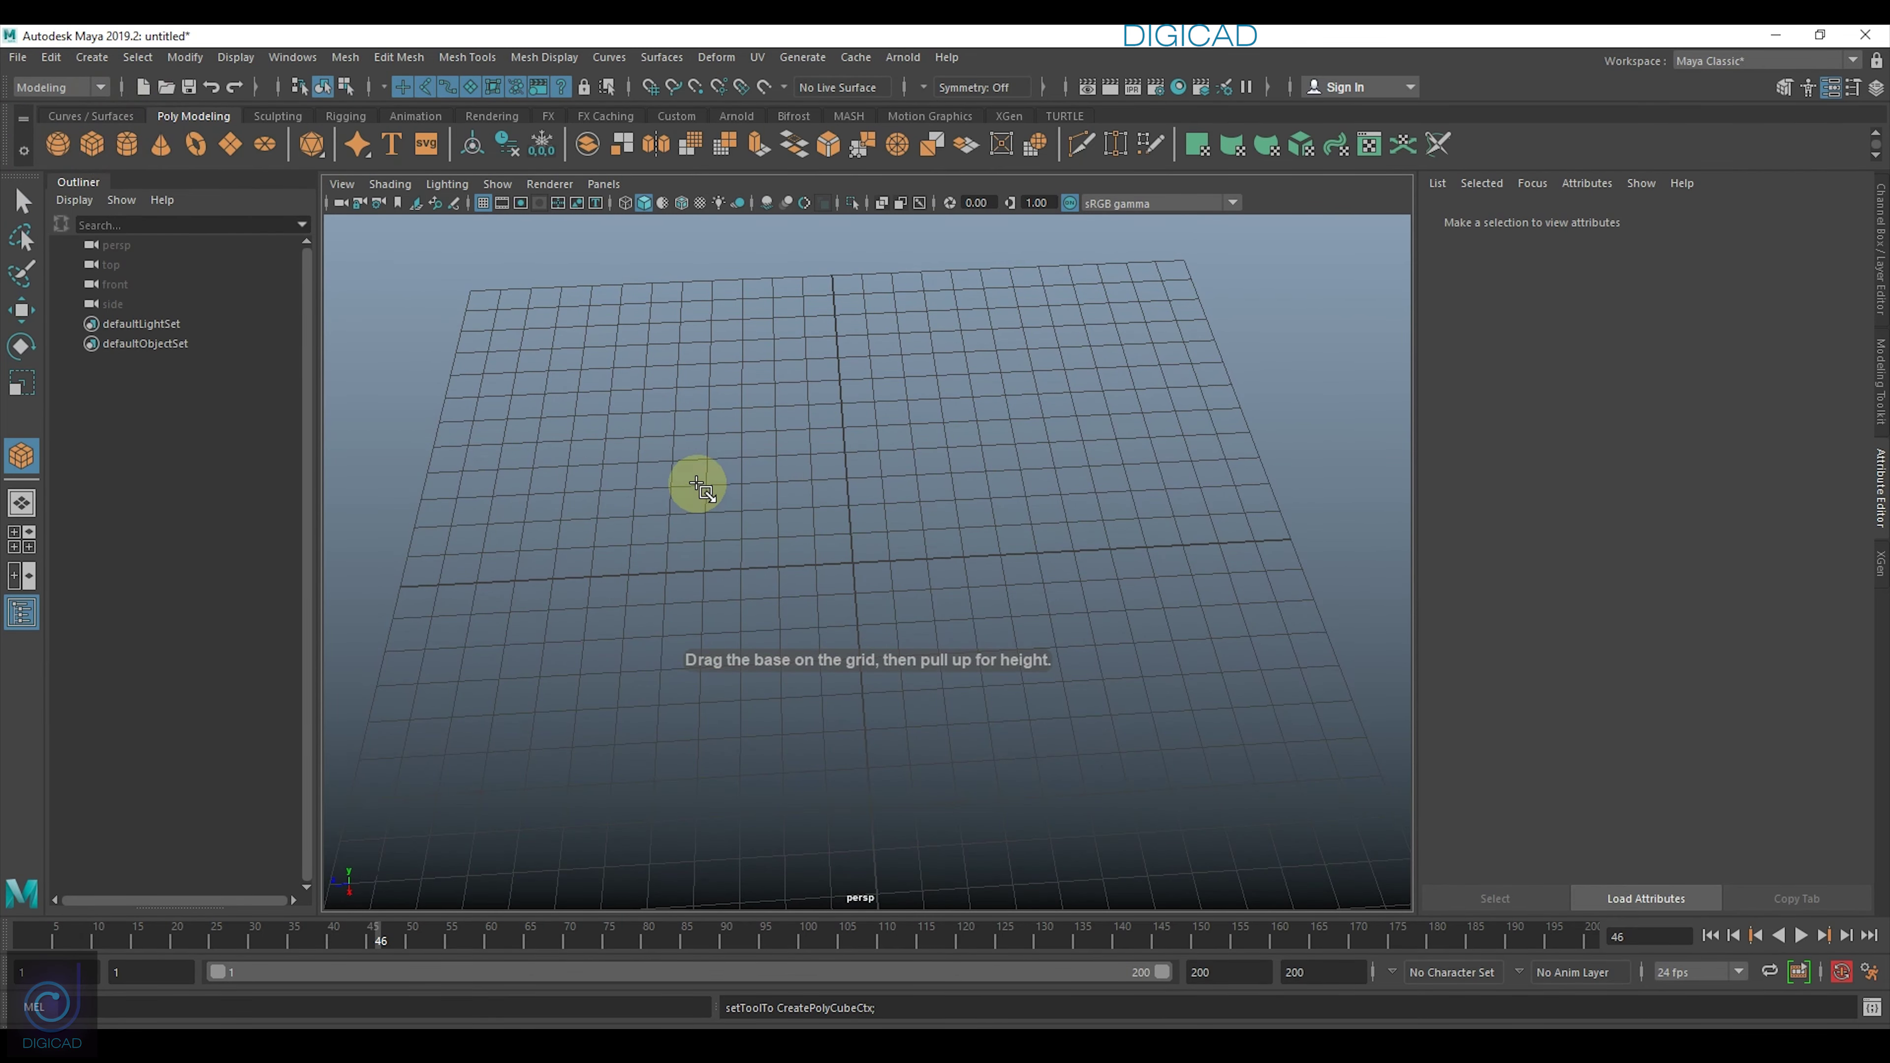
Draw pCube1 on the grid, scale it flat to 0.449 in Y, and show its channels.
{"action": "mouse_move", "coordinate": [696, 484]}
{"action": "left_mouse_down"}
{"action": "mouse_move", "coordinate": [1048, 633]}
{"action": "mouse_move", "coordinate": [953, 614]}
{"action": "mouse_move", "coordinate": [954, 545]}
{"action": "mouse_move", "coordinate": [795, 585]}
{"action": "left_mouse_up"}
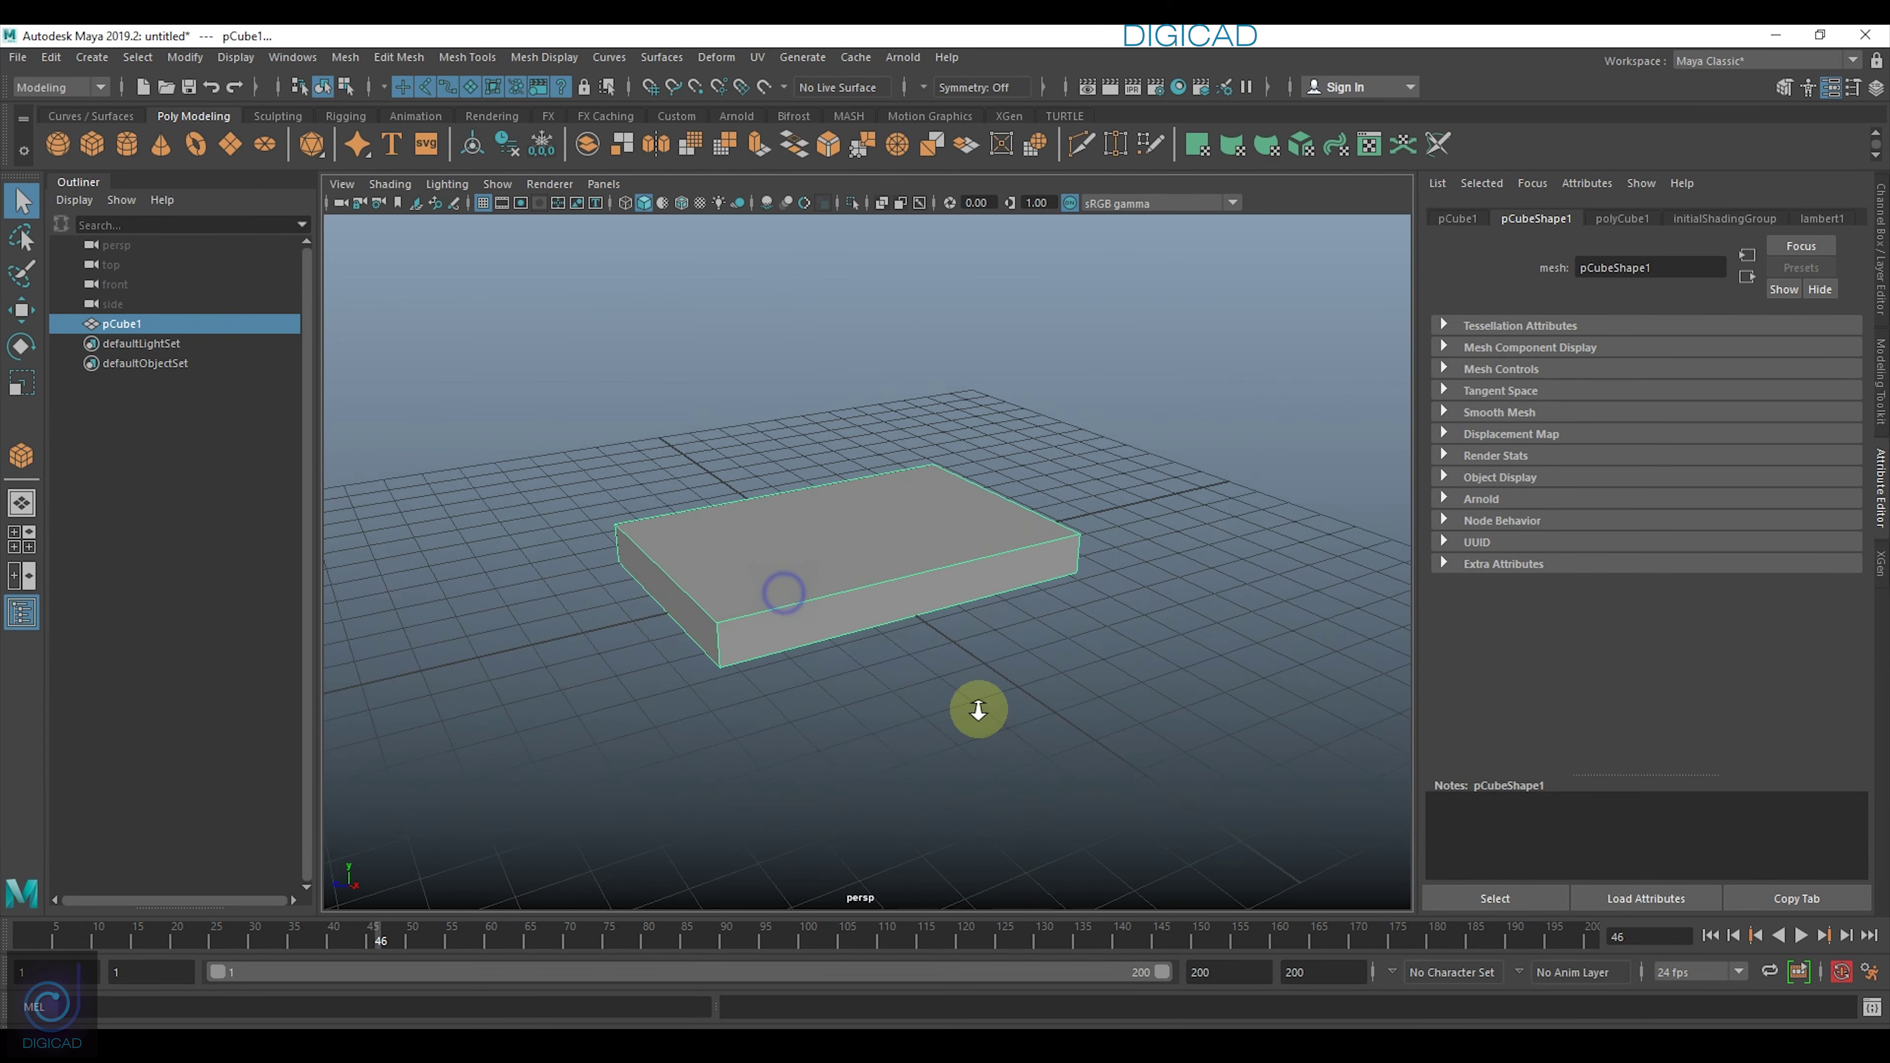
{"action": "right_click_drag", "start_coordinate": [795, 584], "coordinate": [793, 663], "text": "alt"}
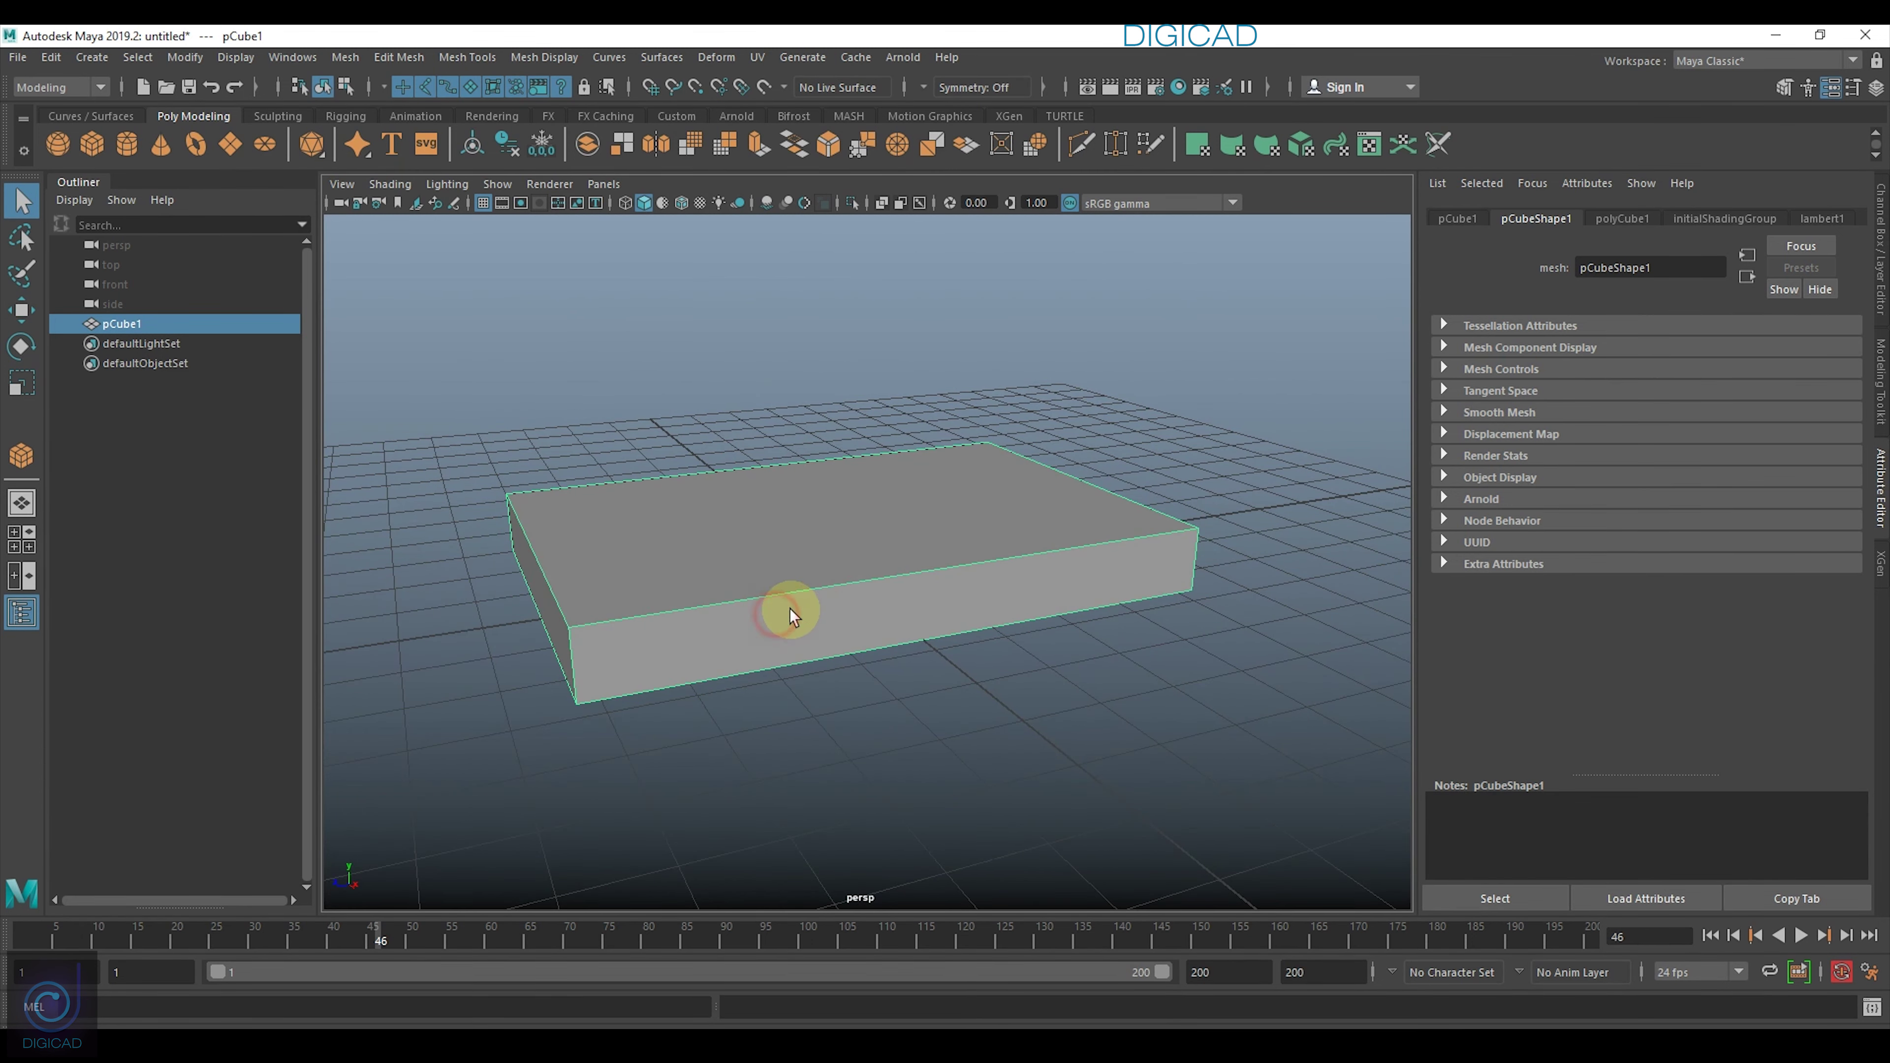
{"action": "key", "text": "r"}
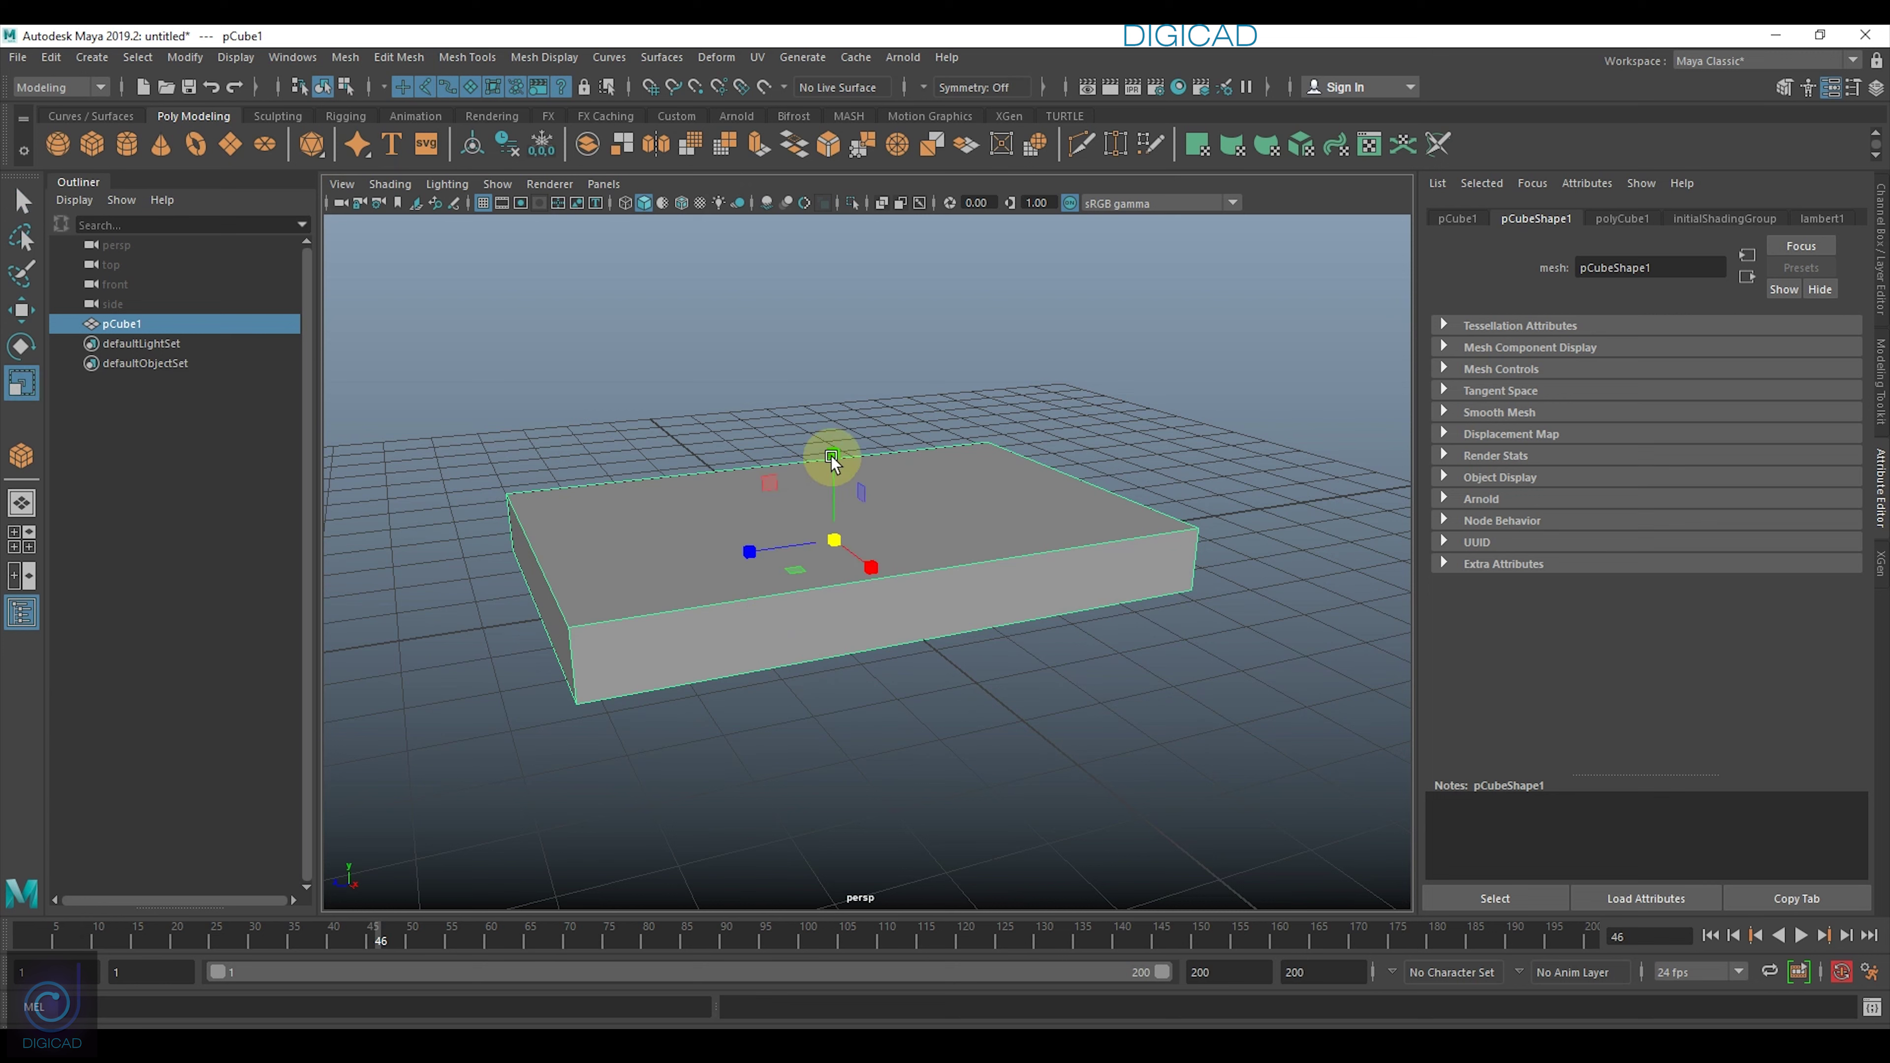
{"action": "left_click_drag", "start_coordinate": [836, 457], "coordinate": [835, 505]}
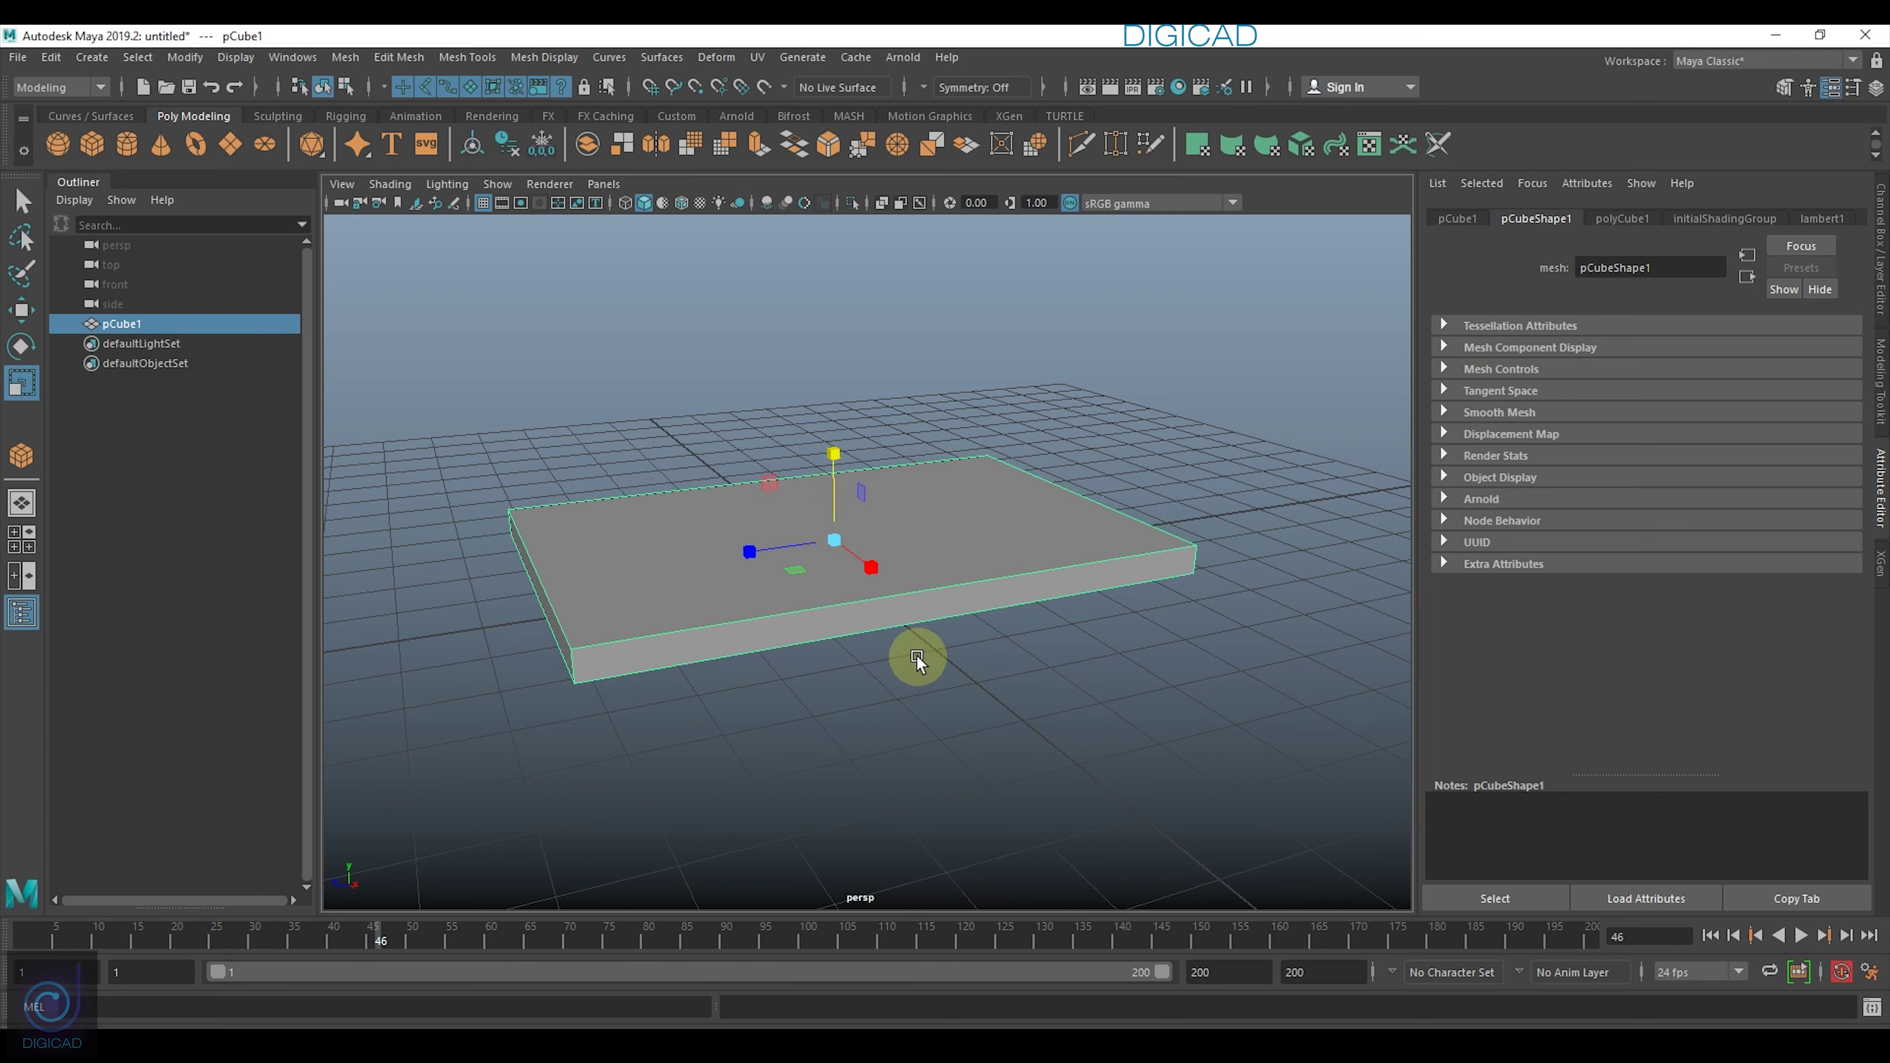
{"action": "mouse_move", "coordinate": [916, 654]}
{"action": "left_mouse_down", "text": "alt"}
{"action": "mouse_move", "coordinate": [809, 624]}
{"action": "mouse_move", "coordinate": [877, 625]}
{"action": "left_mouse_up", "text": "alt"}
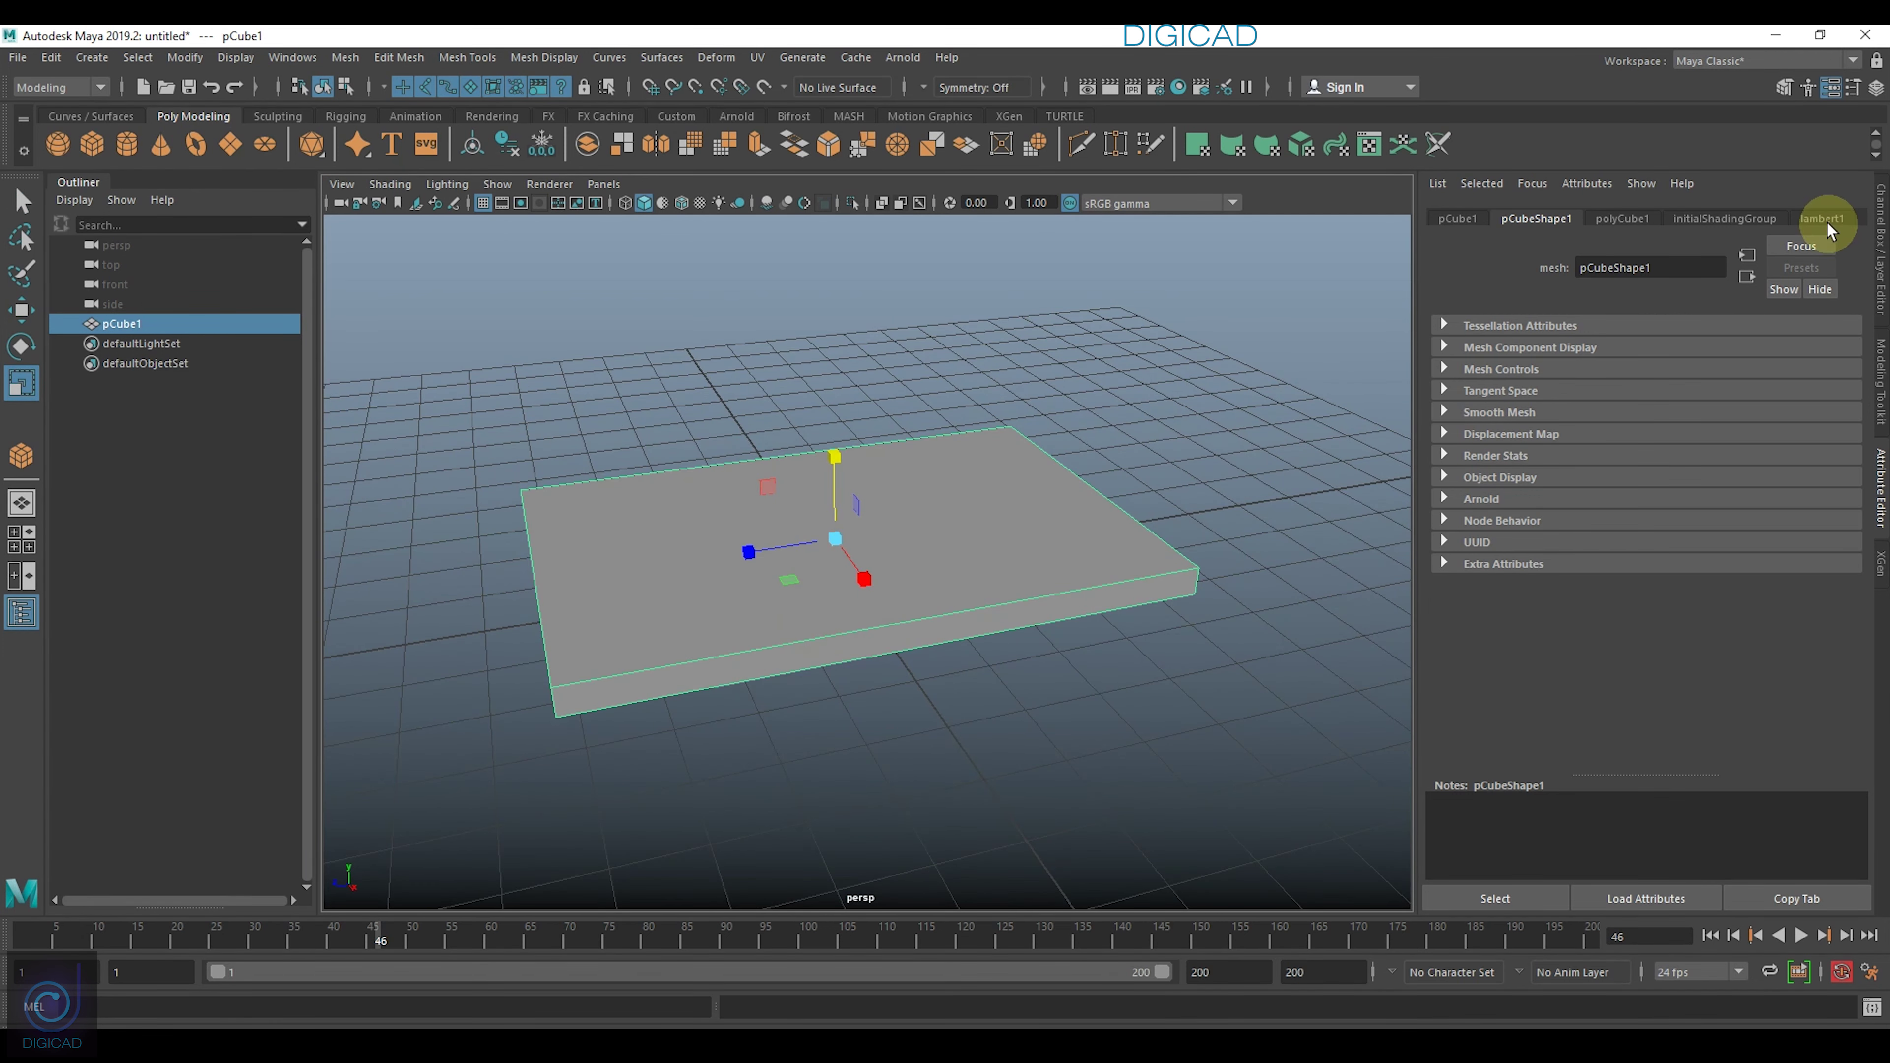
{"action": "left_click", "coordinate": [1879, 302]}
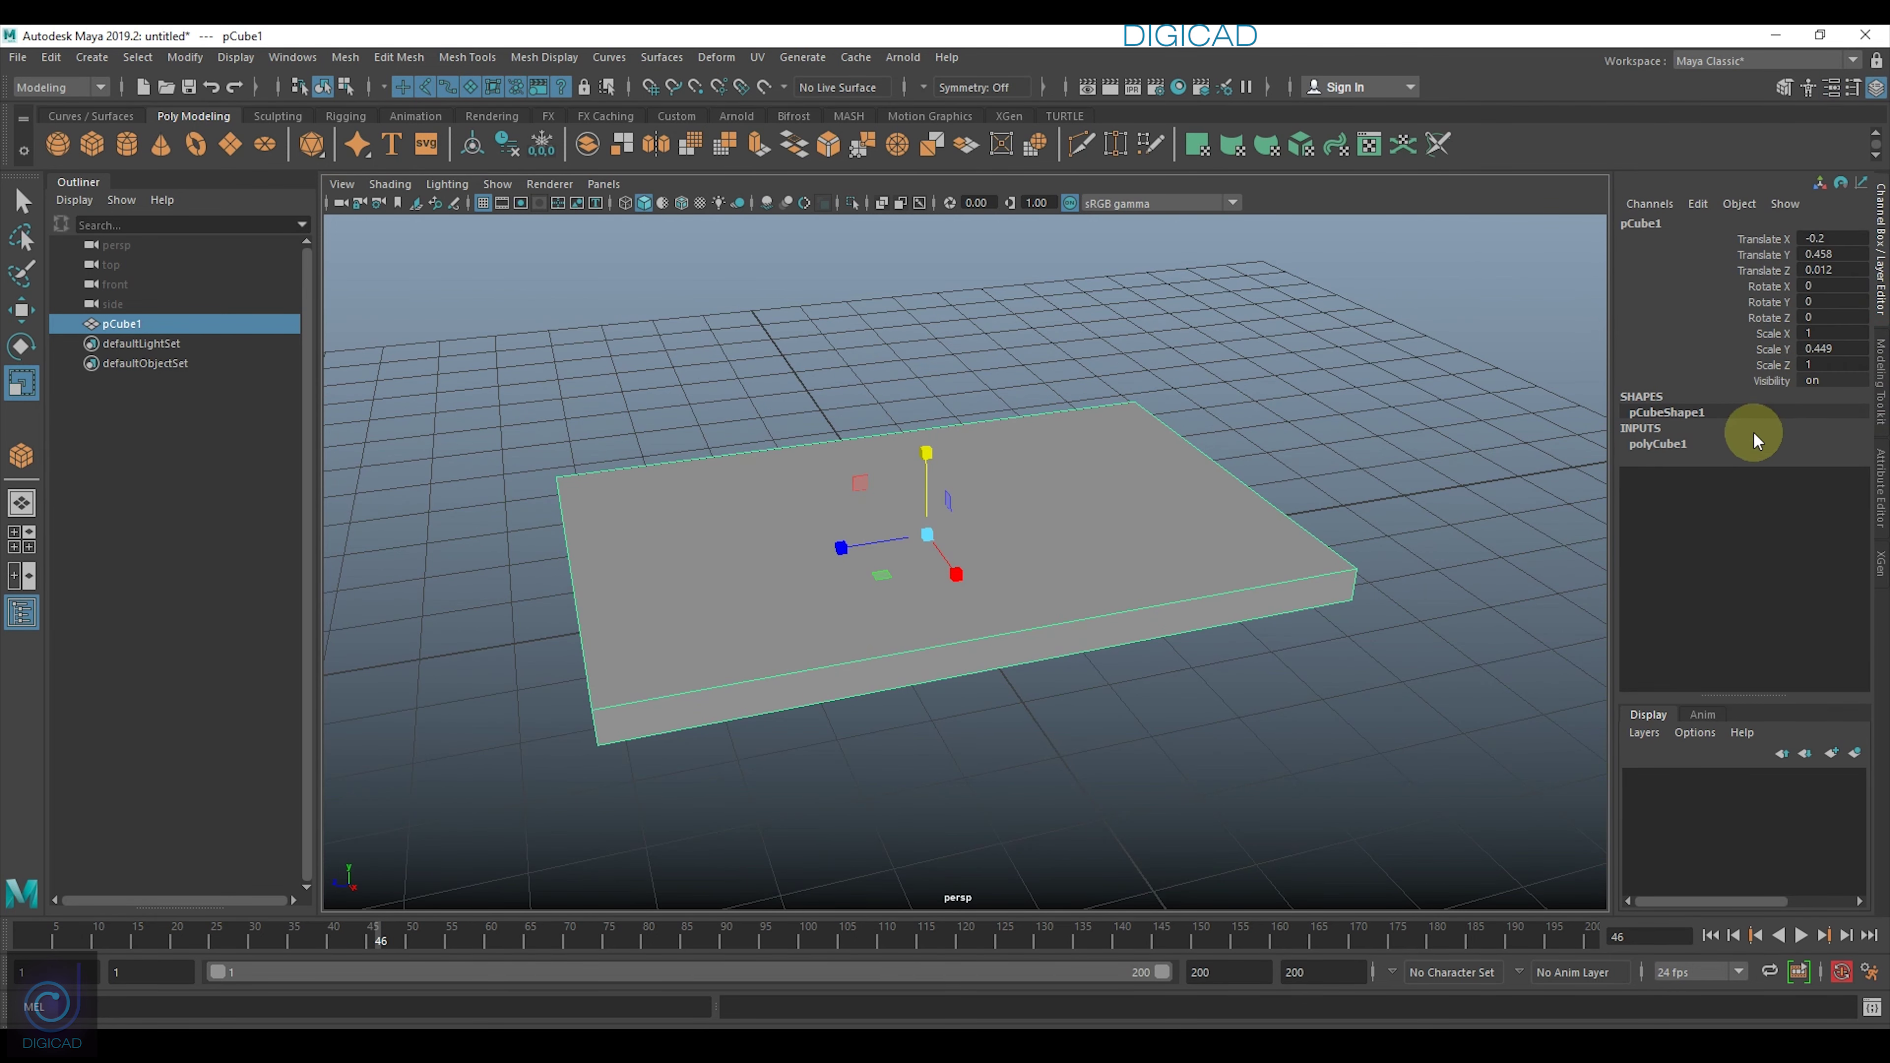
Expand polyCube1 and set Subdivisions Width and Depth to 10.
{"action": "left_click", "coordinate": [1680, 443]}
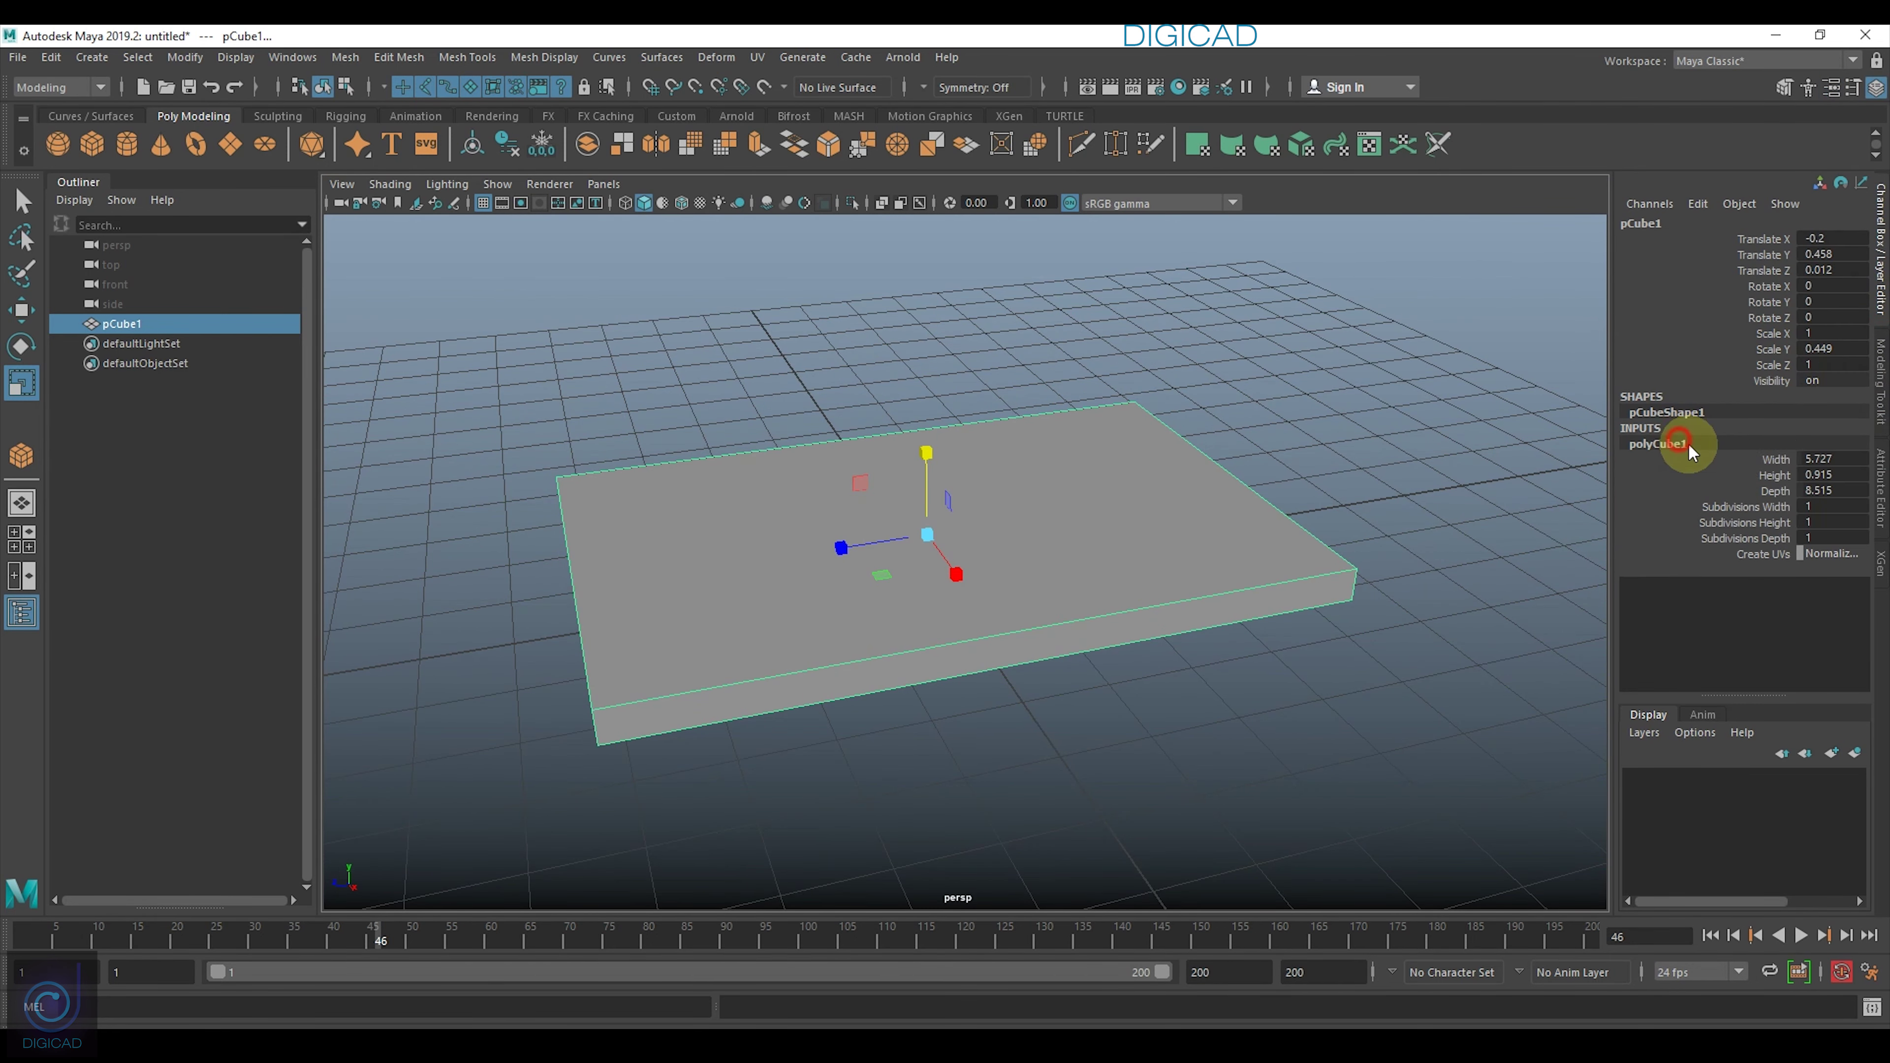
{"action": "left_click_drag", "start_coordinate": [1820, 506], "coordinate": [1823, 522]}
{"action": "double_click", "coordinate": [1827, 508]}
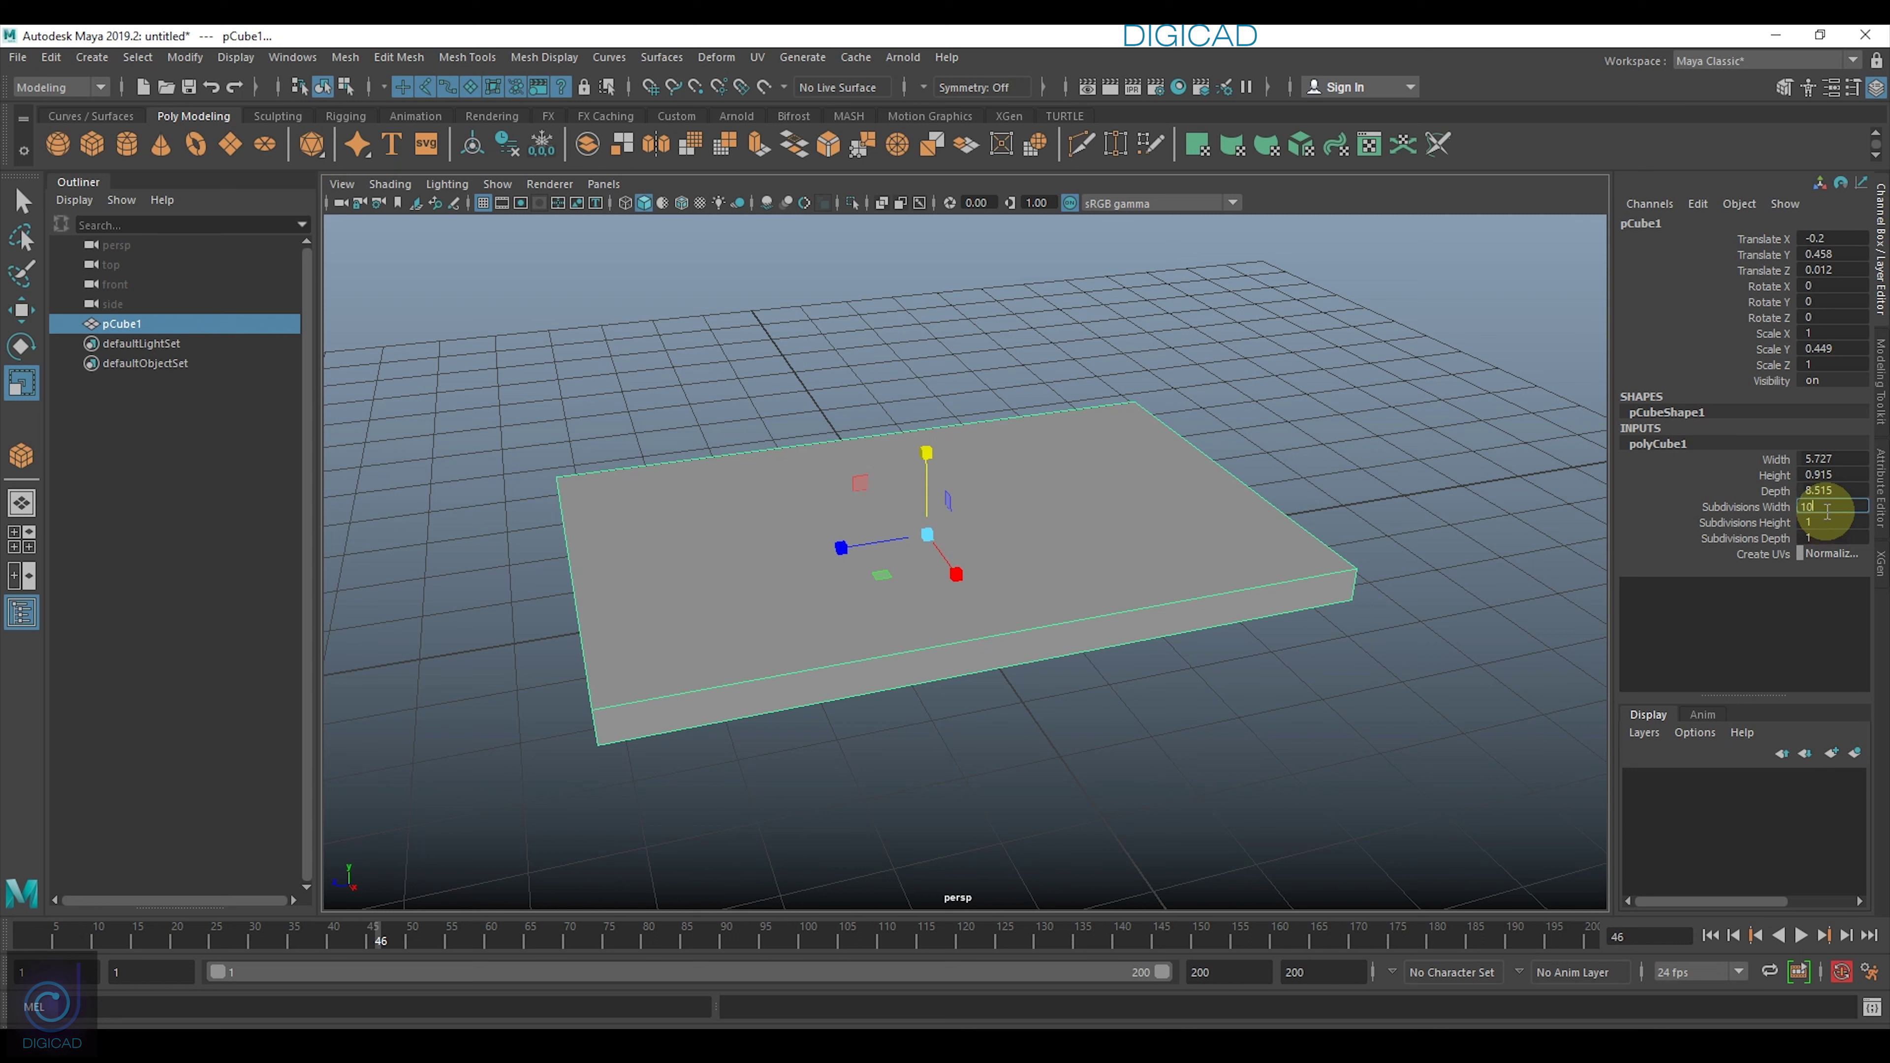
{"action": "key", "text": "Return"}
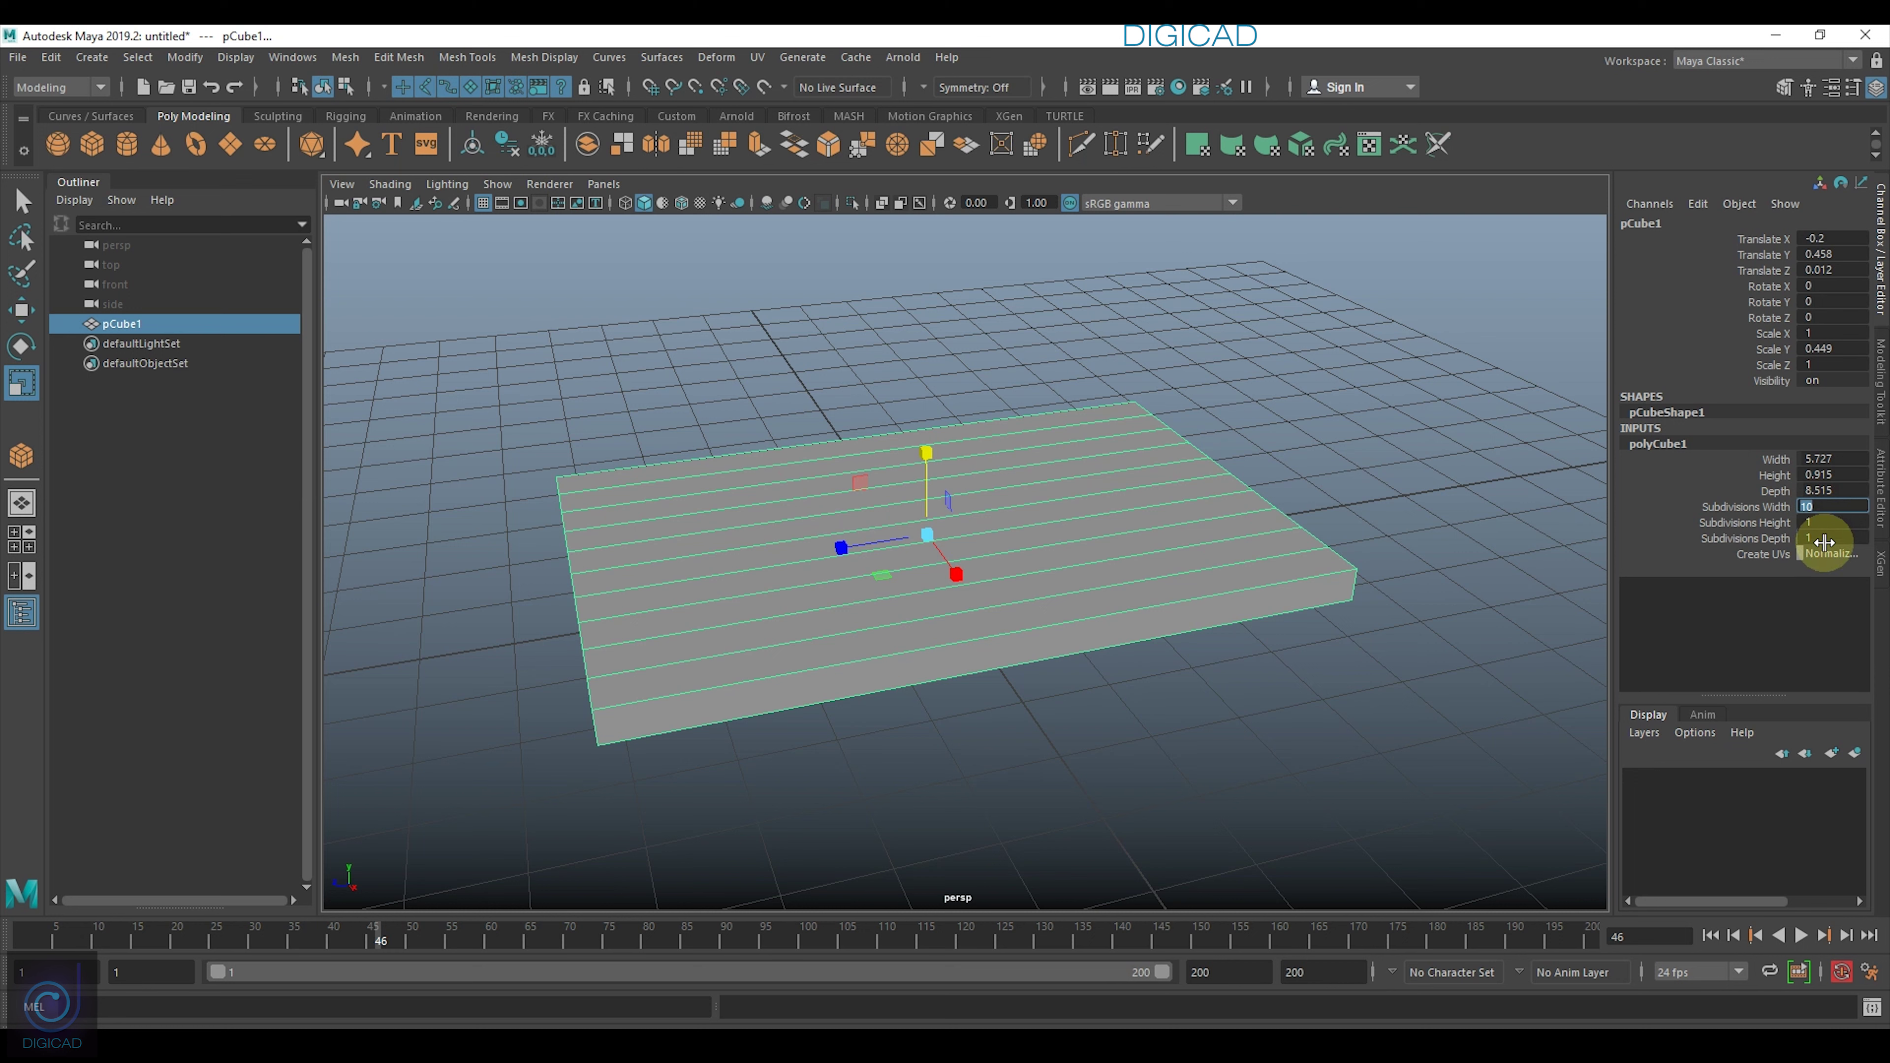
{"action": "double_click", "coordinate": [1825, 539]}
{"action": "type", "text": "10"}
{"action": "key", "text": "Return"}
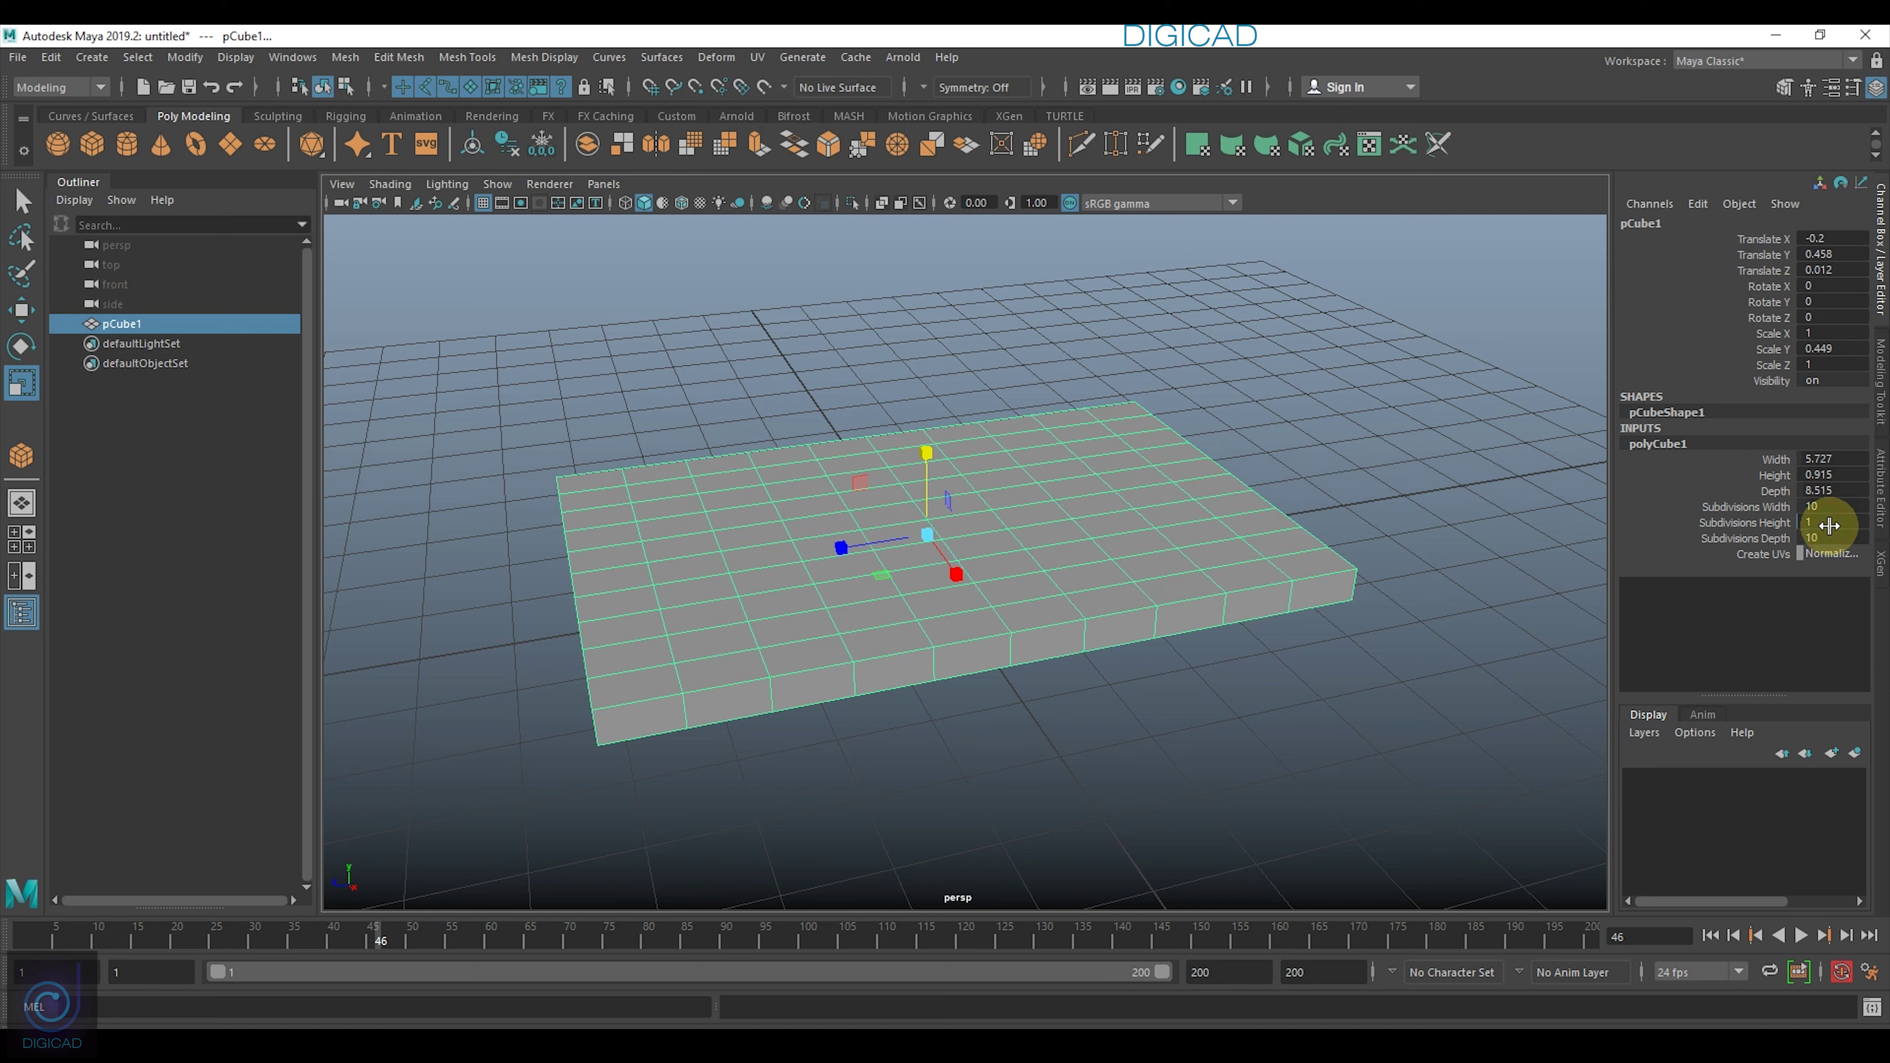
Set Subdivisions Height to 6 and deselect the slab.
{"action": "double_click", "coordinate": [1825, 522]}
{"action": "type", "text": "16"}
{"action": "key", "text": "Return"}
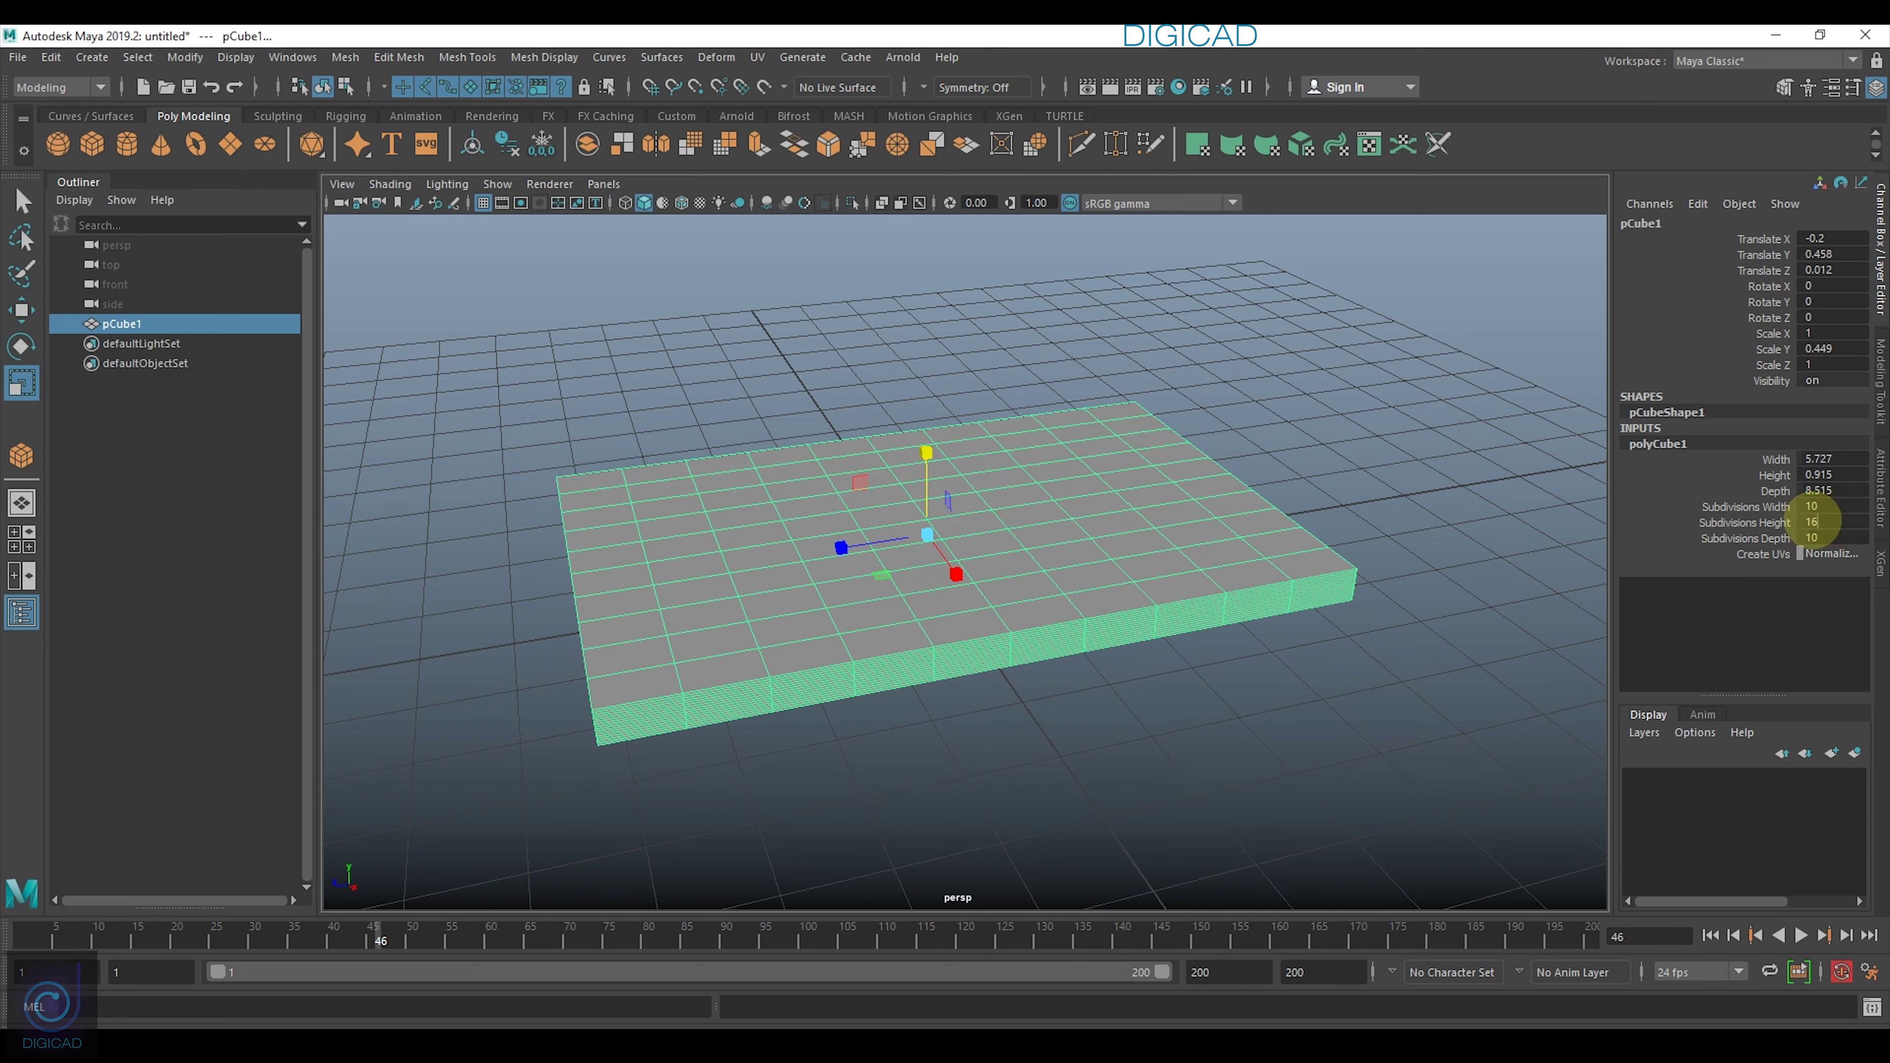
{"action": "double_click", "coordinate": [1835, 523]}
{"action": "type", "text": "10"}
{"action": "key", "text": "Return"}
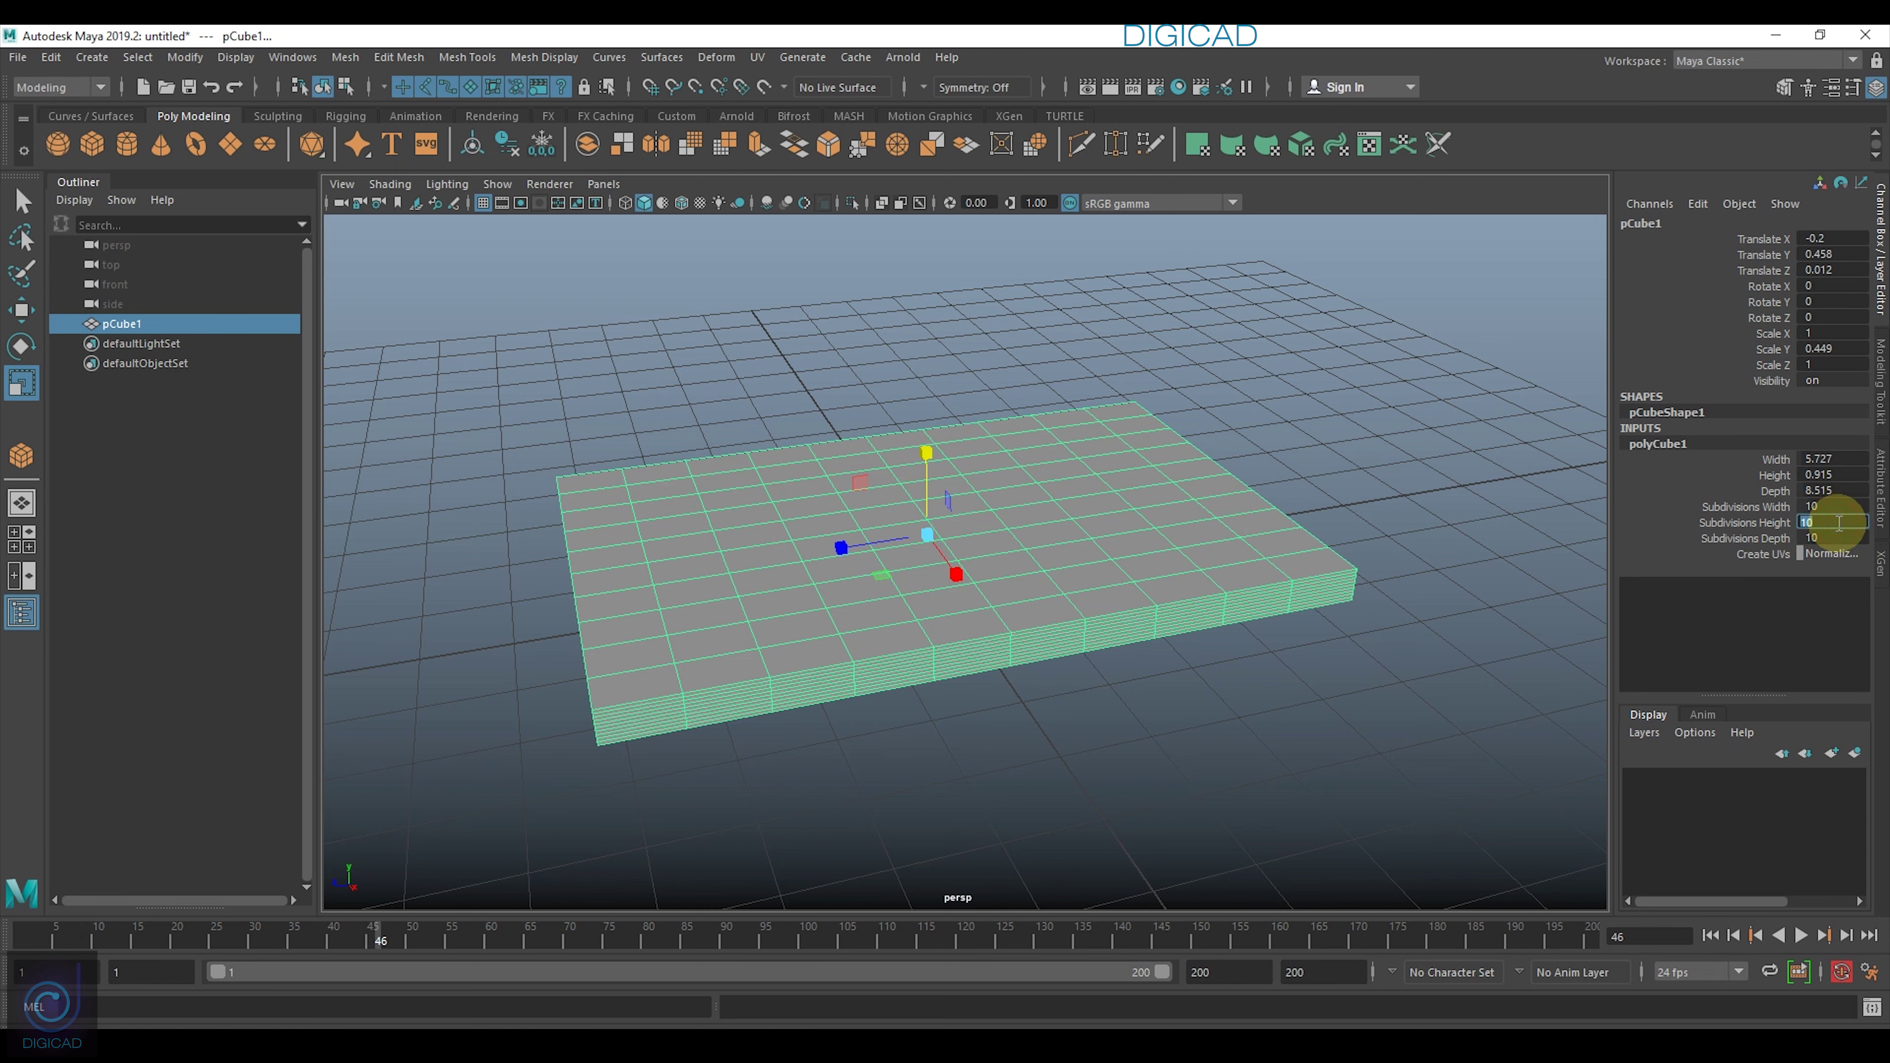
{"action": "type", "text": "6"}
{"action": "key", "text": "Return"}
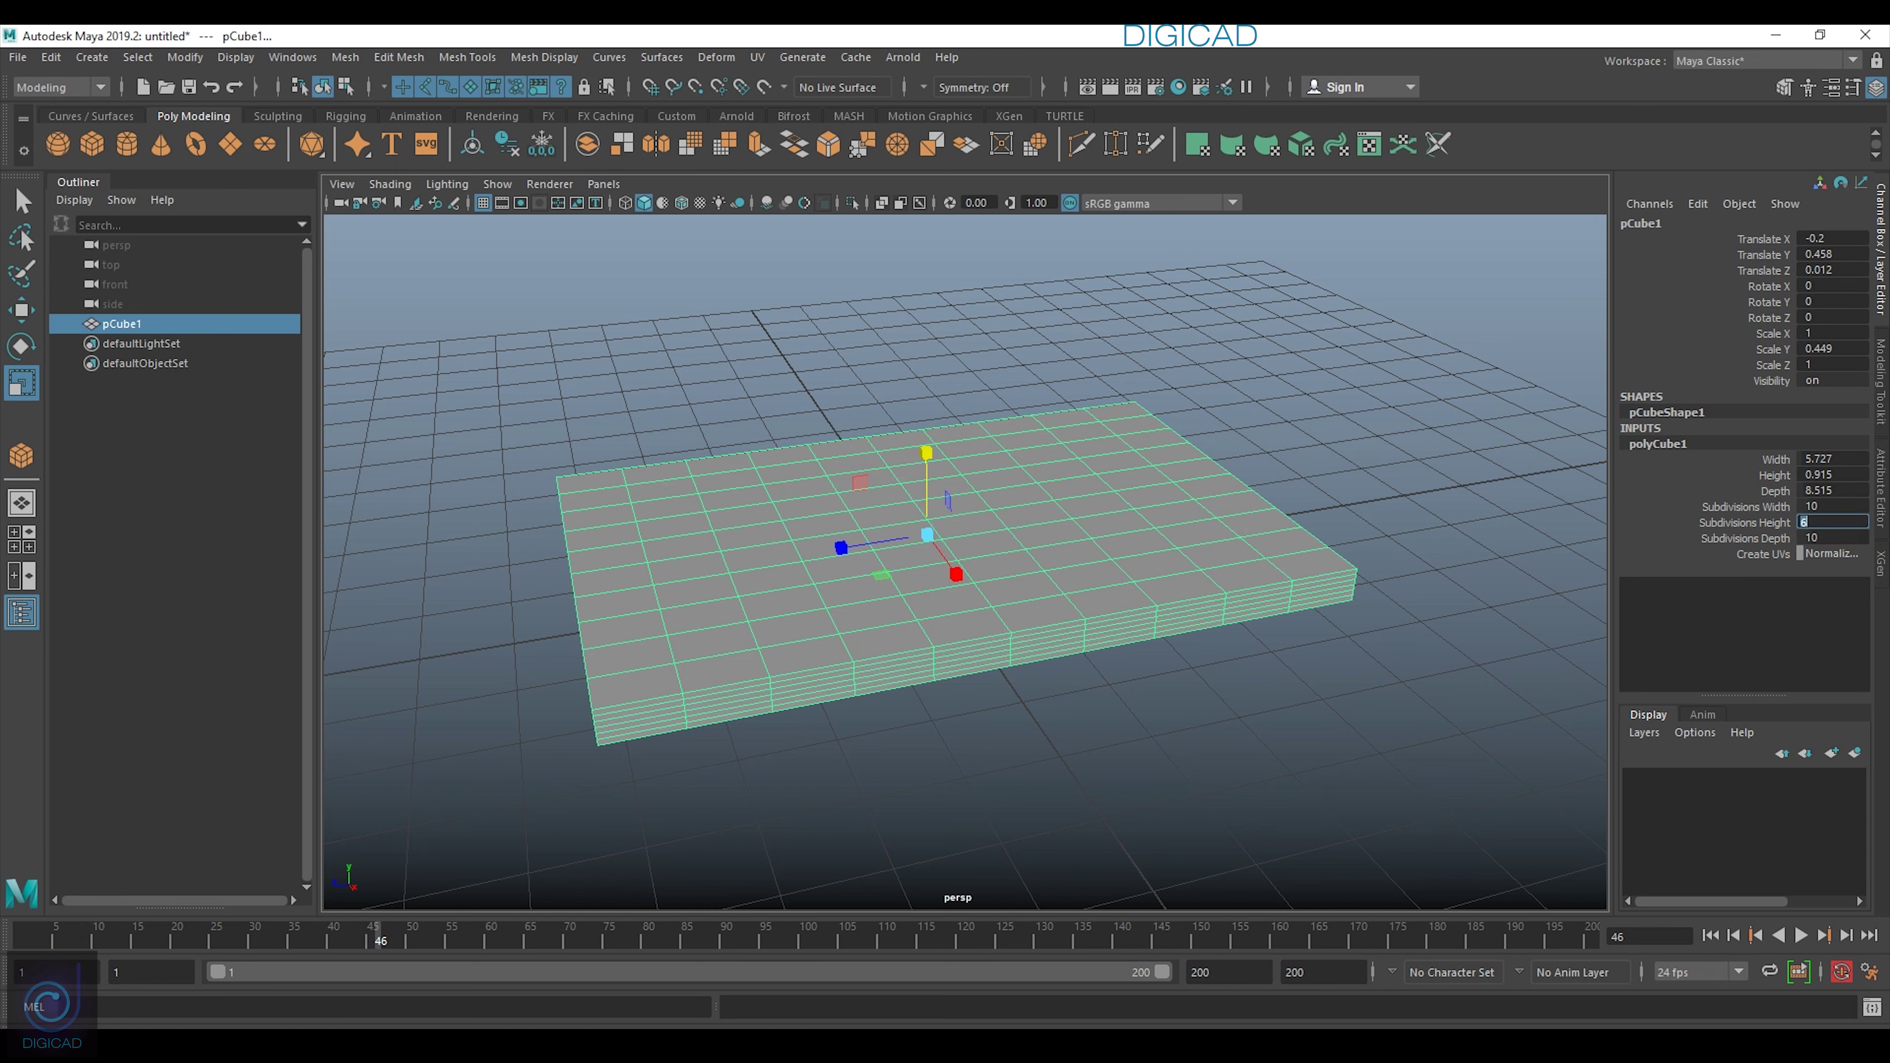
{"action": "left_click", "coordinate": [1350, 401]}
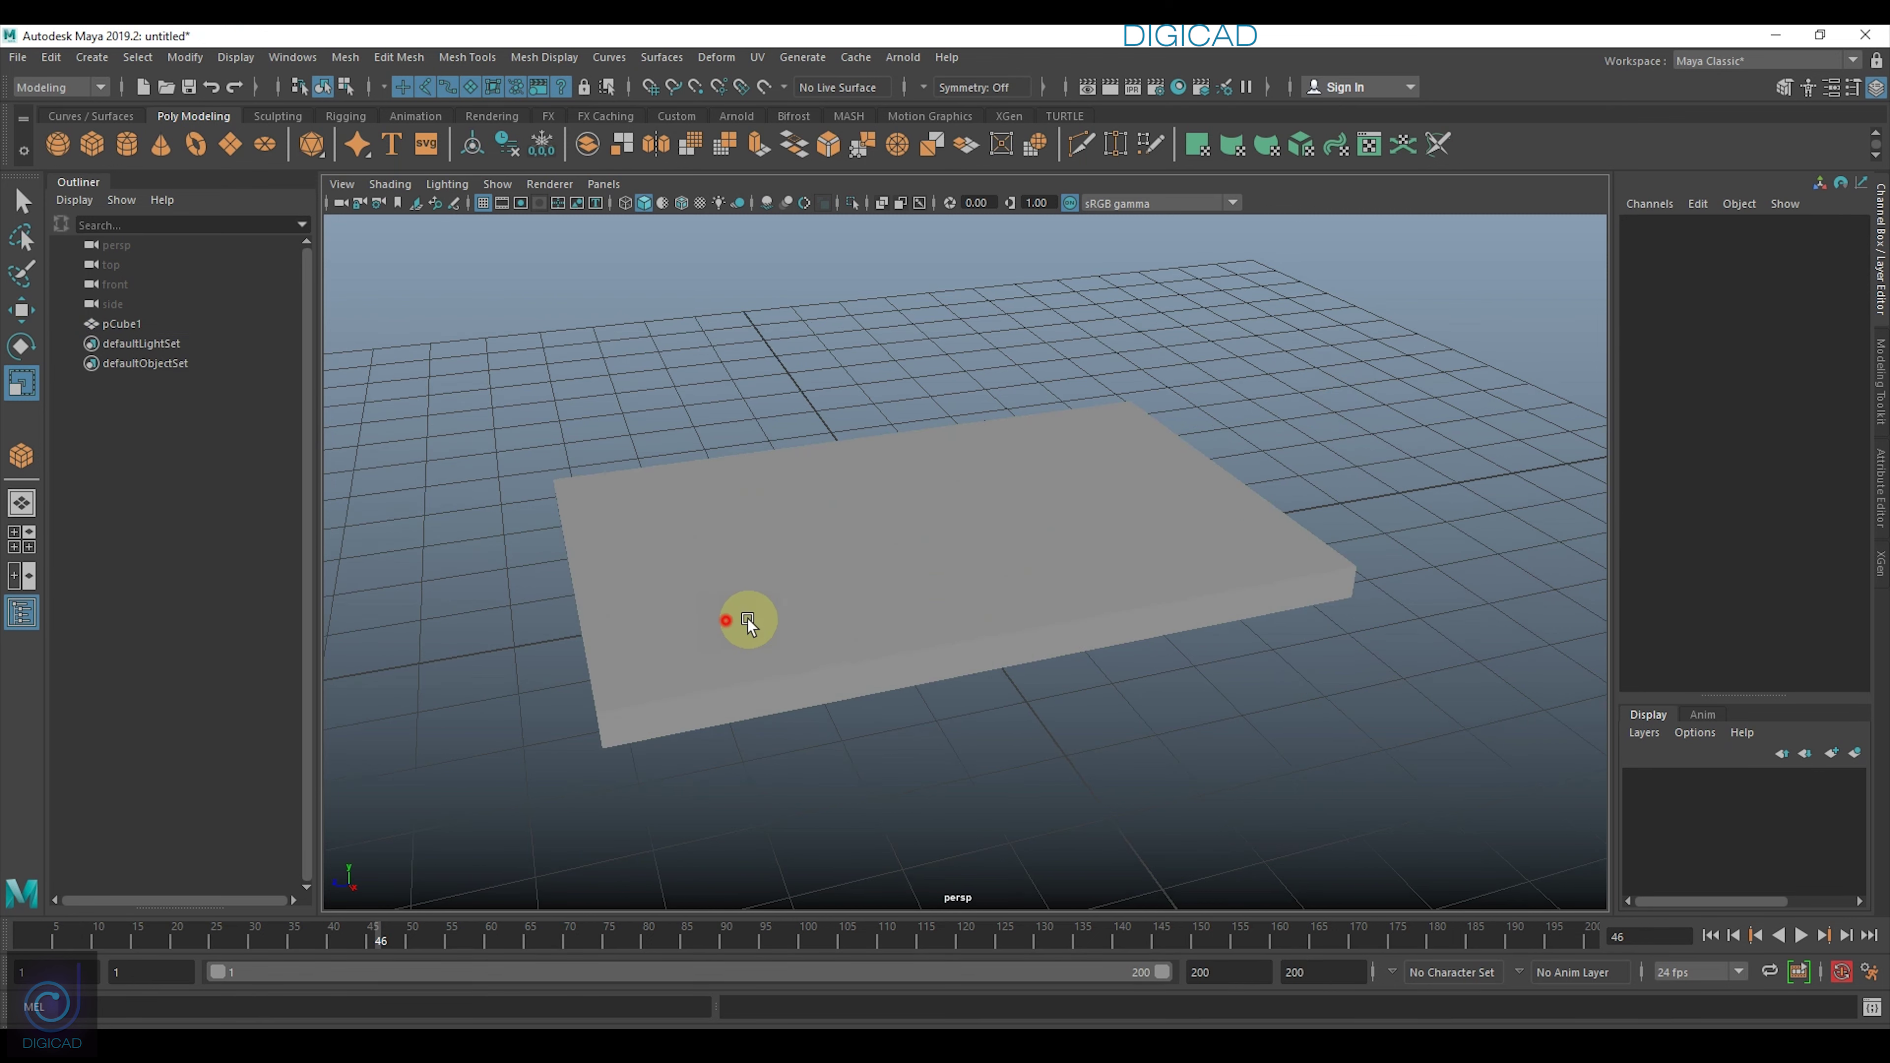
Select pCube1 and convert it to an nCloth from the FX menu set.
{"action": "left_click_drag", "start_coordinate": [747, 619], "coordinate": [891, 621], "text": "alt"}
{"action": "left_click", "coordinate": [892, 621]}
{"action": "mouse_move", "coordinate": [1066, 682]}
{"action": "left_mouse_down", "text": "alt"}
{"action": "mouse_move", "coordinate": [1026, 717]}
{"action": "mouse_move", "coordinate": [1072, 715]}
{"action": "left_mouse_up", "text": "alt"}
{"action": "key", "text": "F5"}
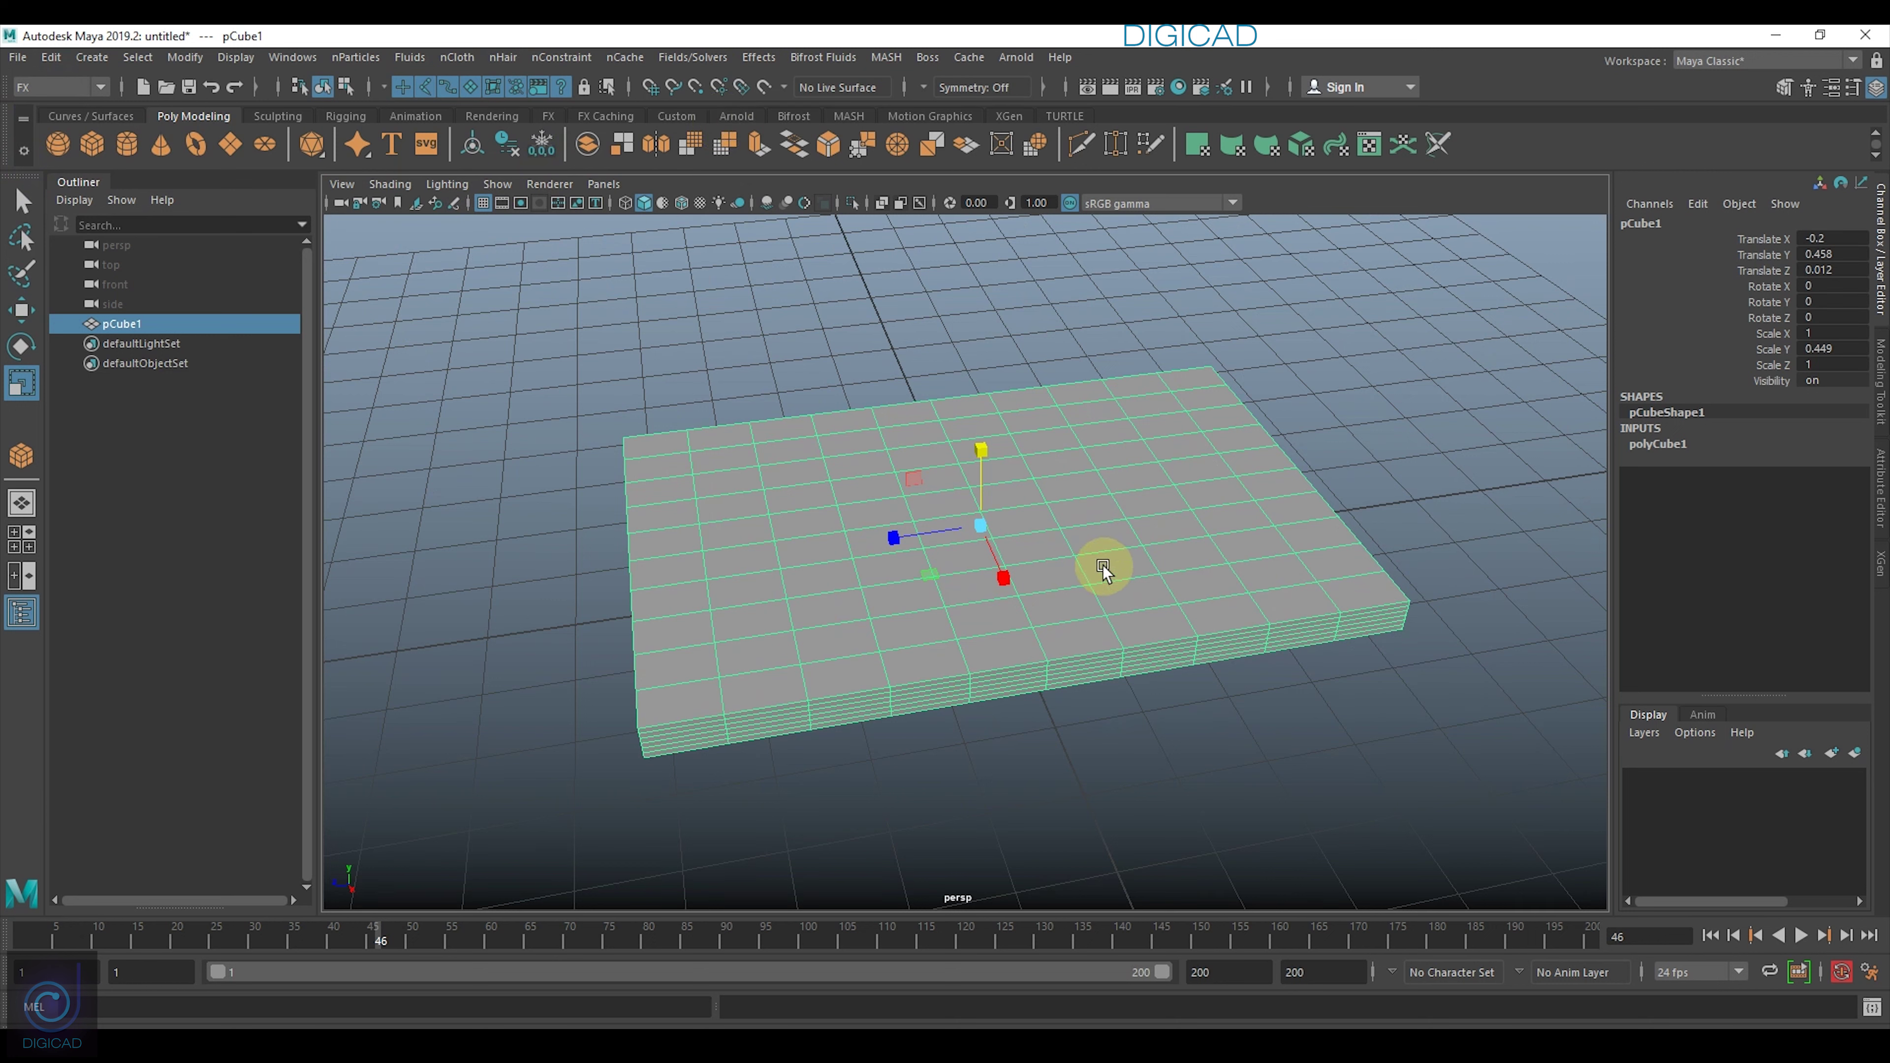
{"action": "left_click", "coordinate": [455, 58]}
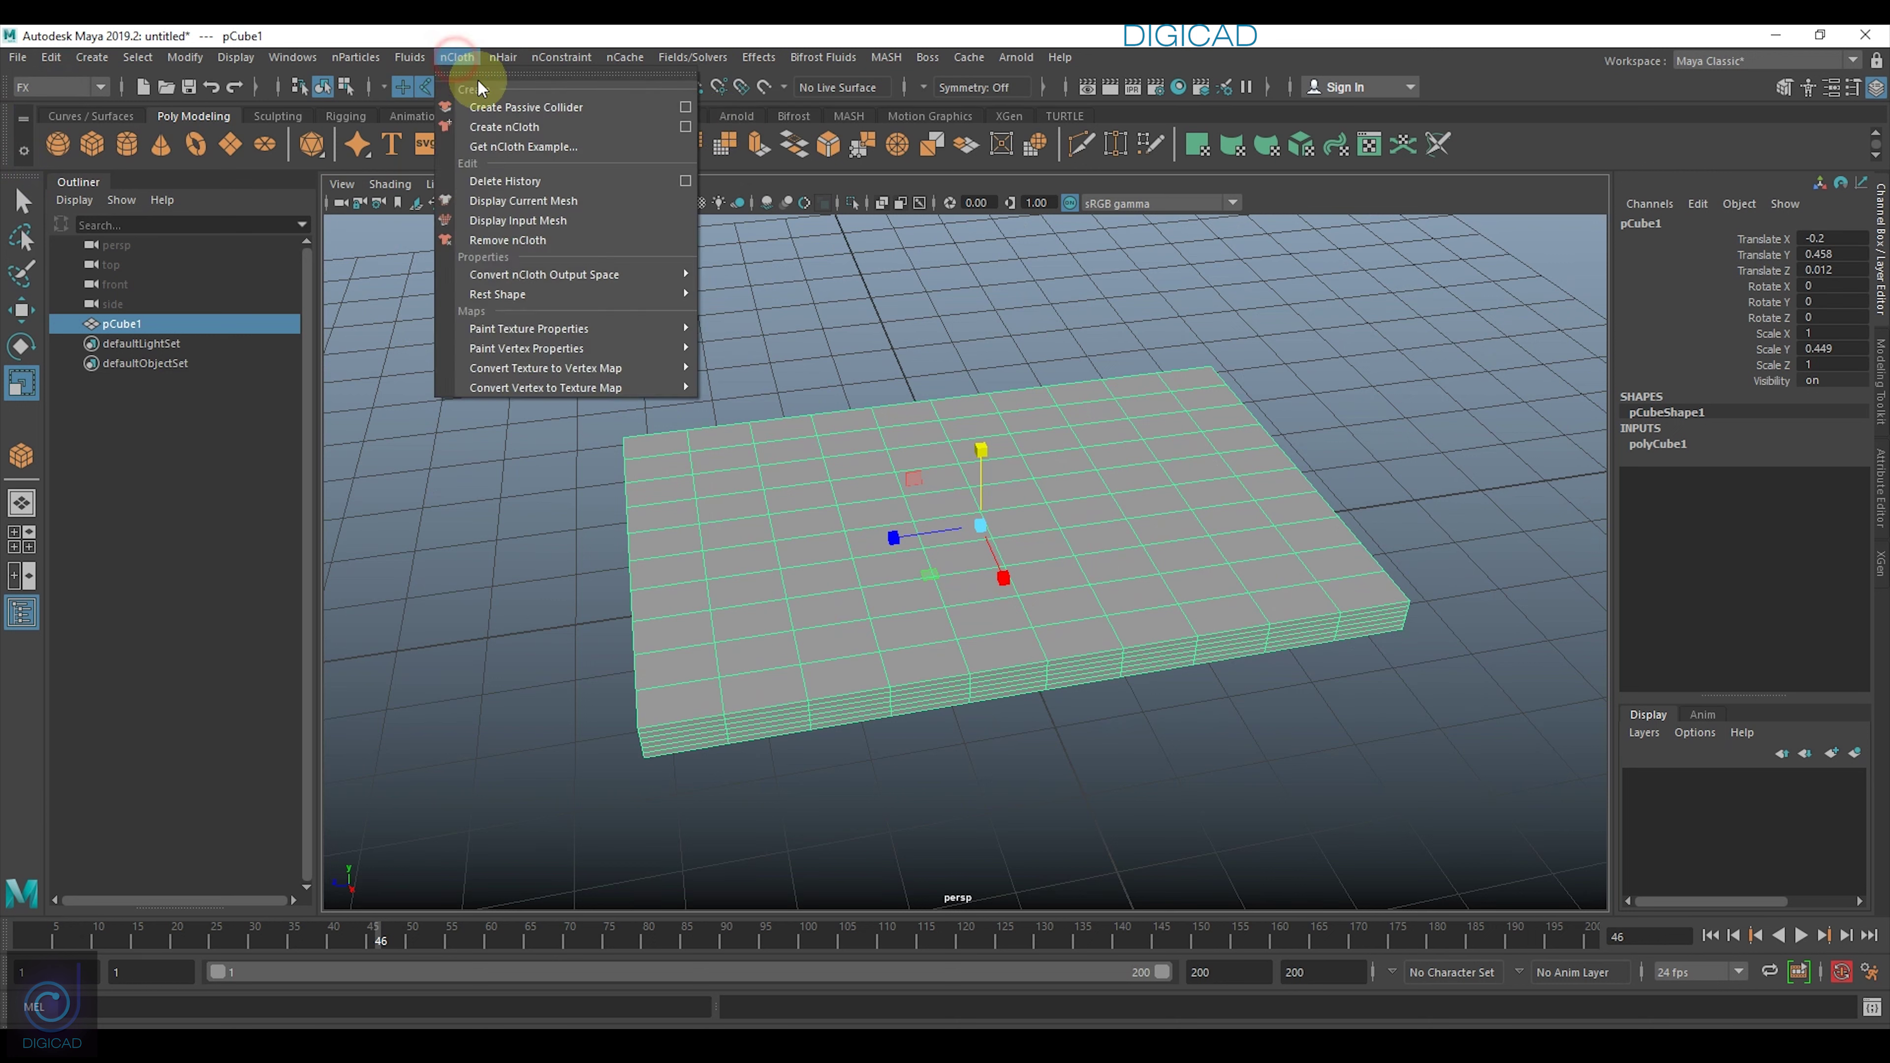
{"action": "left_click", "coordinate": [517, 128]}
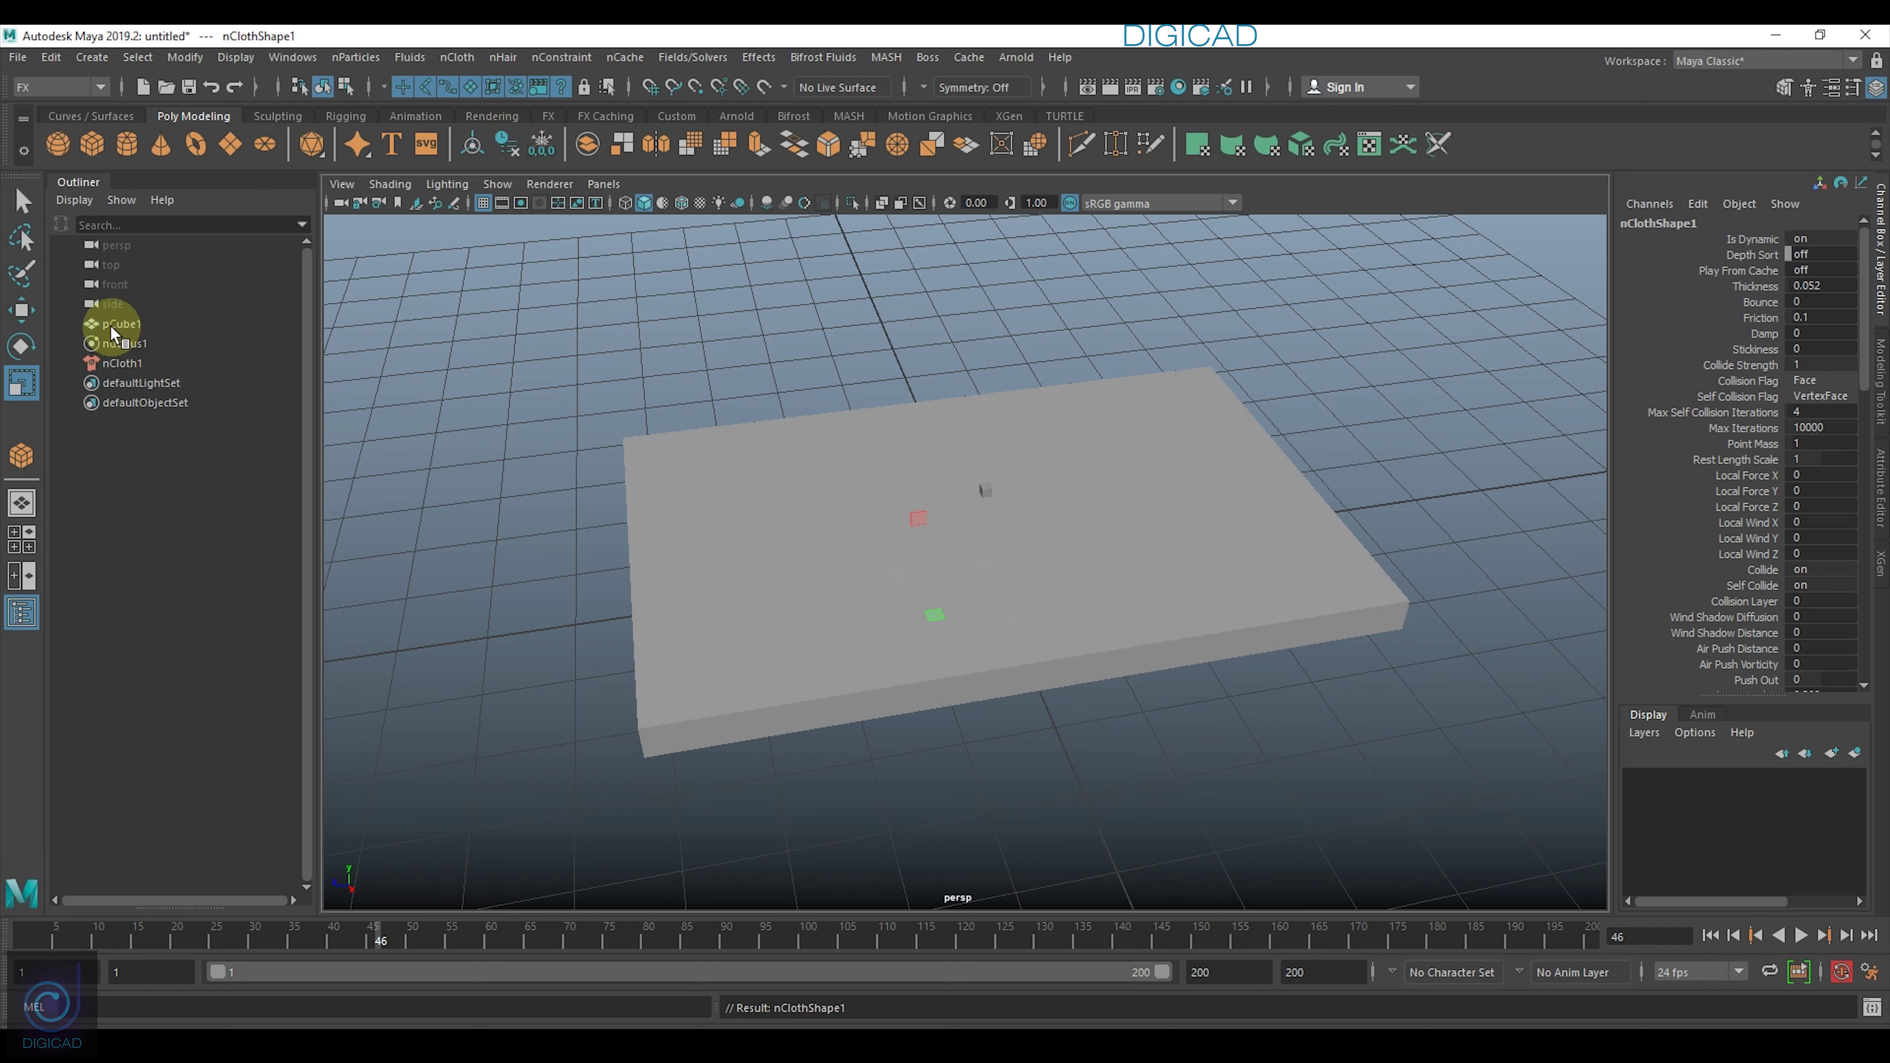
Open nClothShape1's attributes in the Attribute Editor.
{"action": "left_click", "coordinate": [120, 346]}
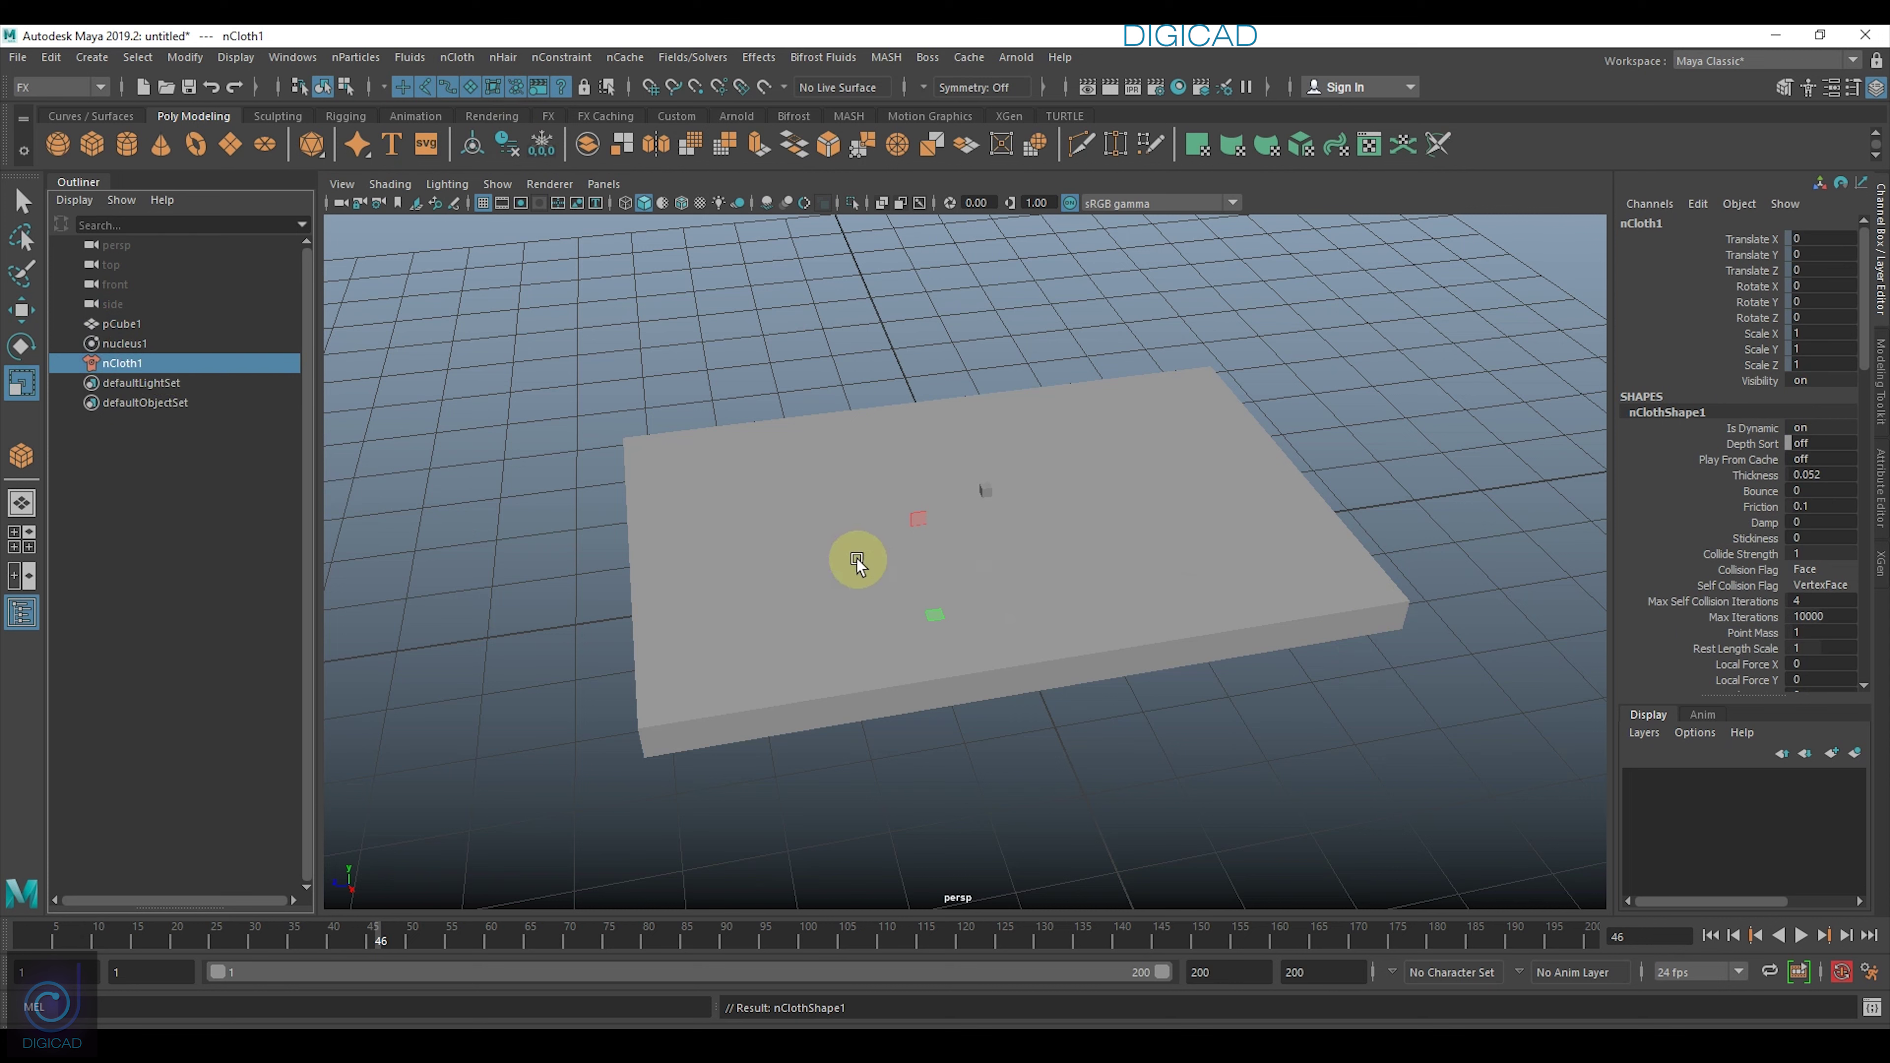
{"action": "left_click", "coordinate": [857, 558]}
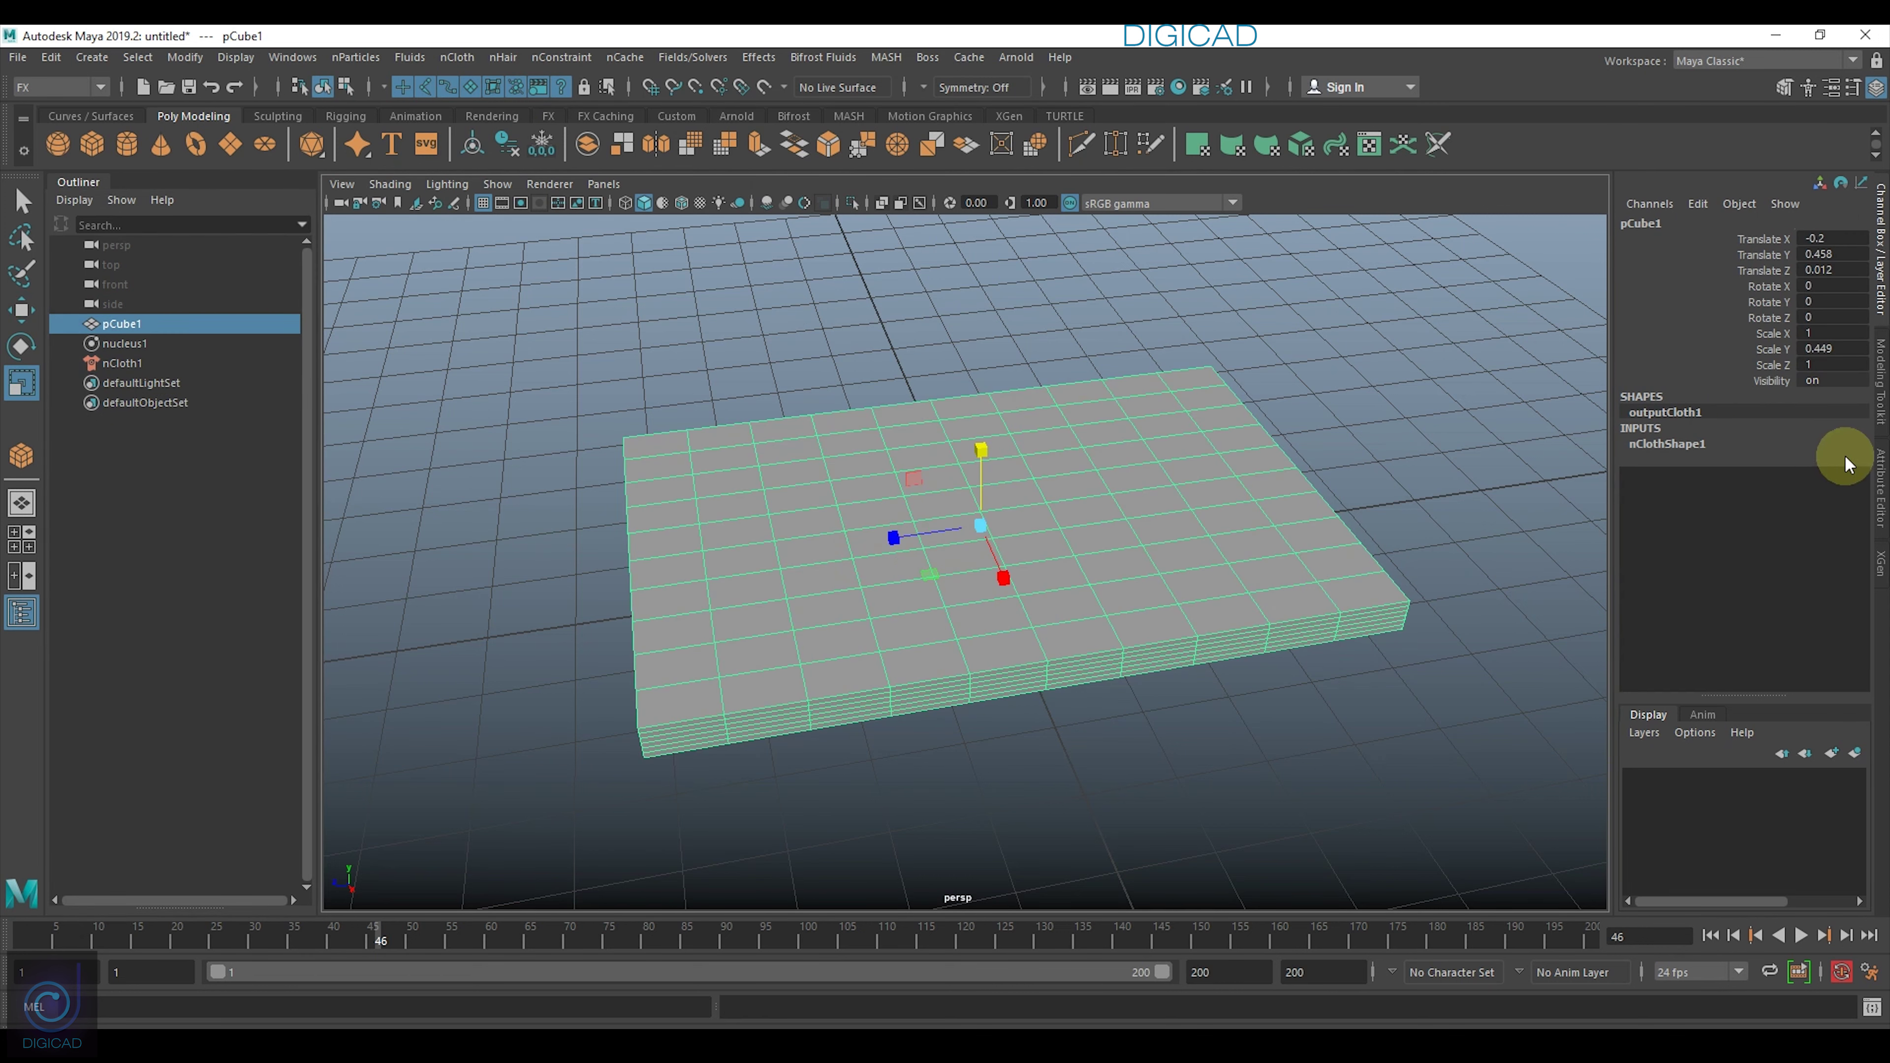
{"action": "left_click", "coordinate": [1880, 484]}
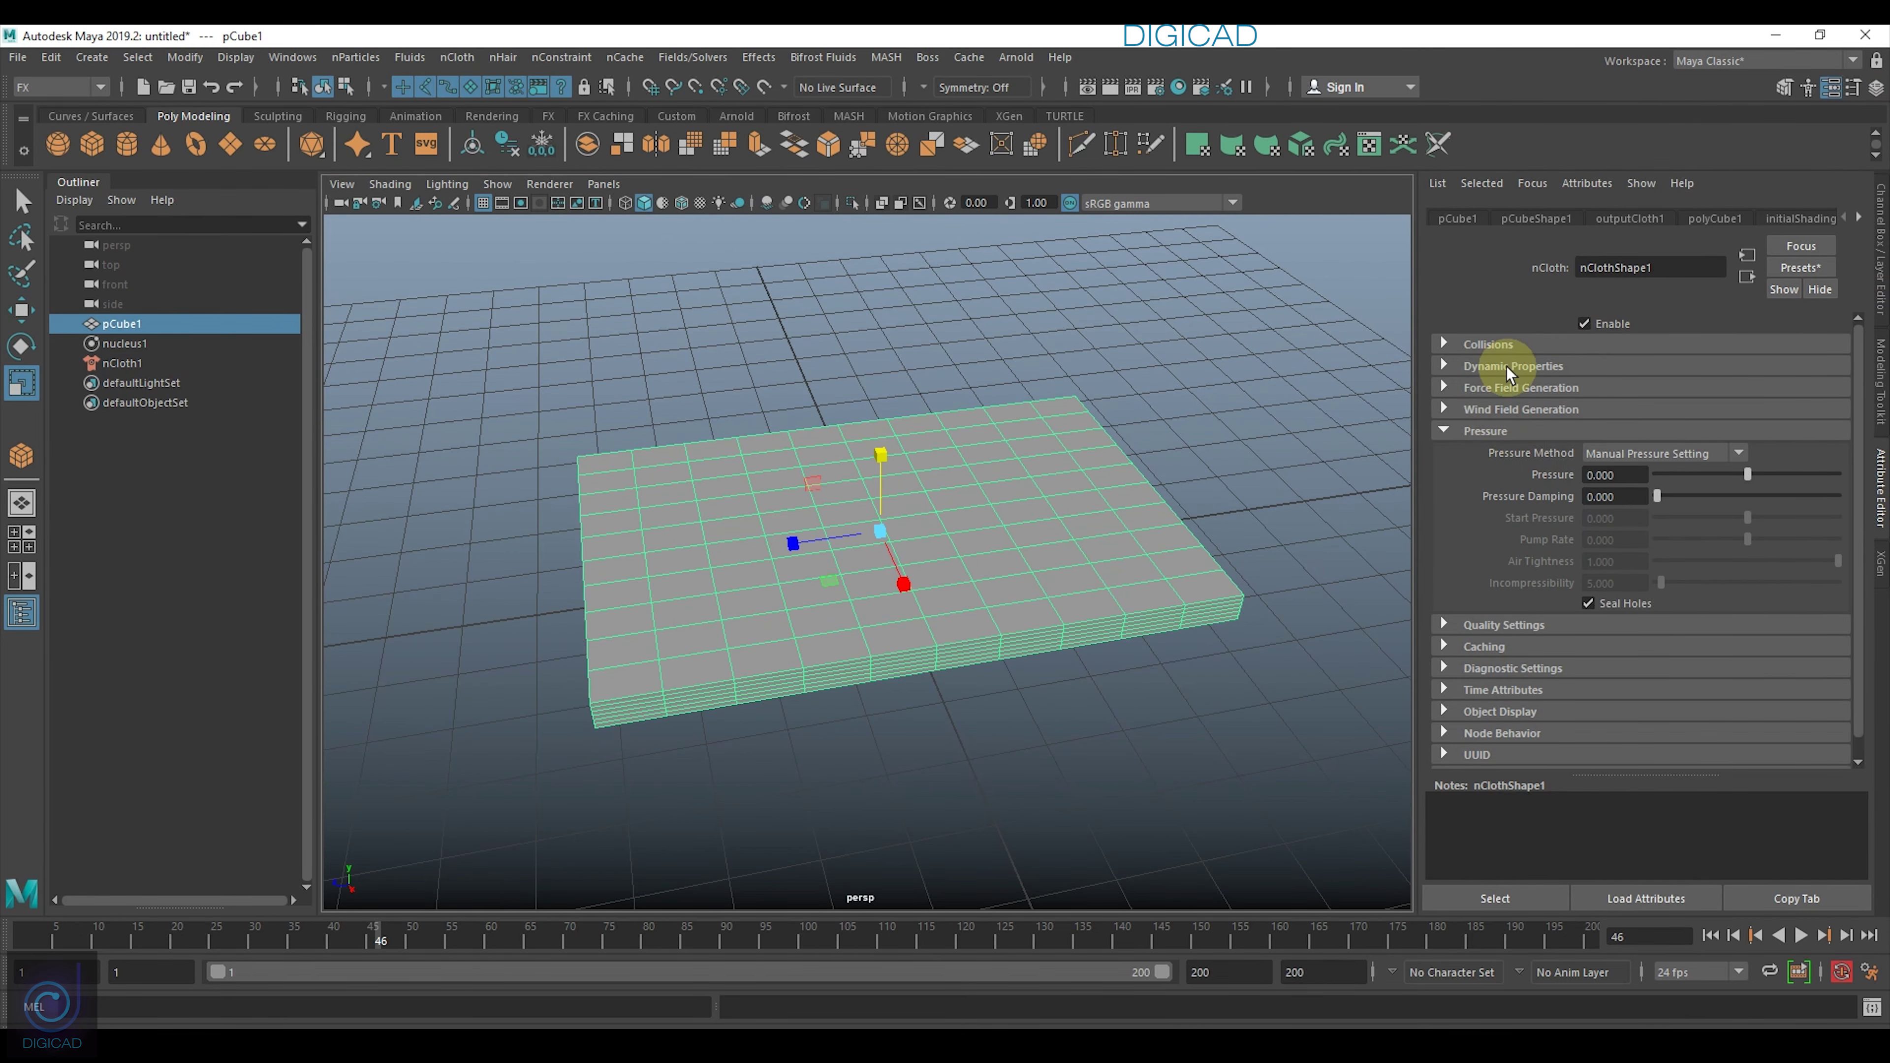
Set nClothShape1's Pressure to 0.7.
{"action": "left_click", "coordinate": [1436, 433]}
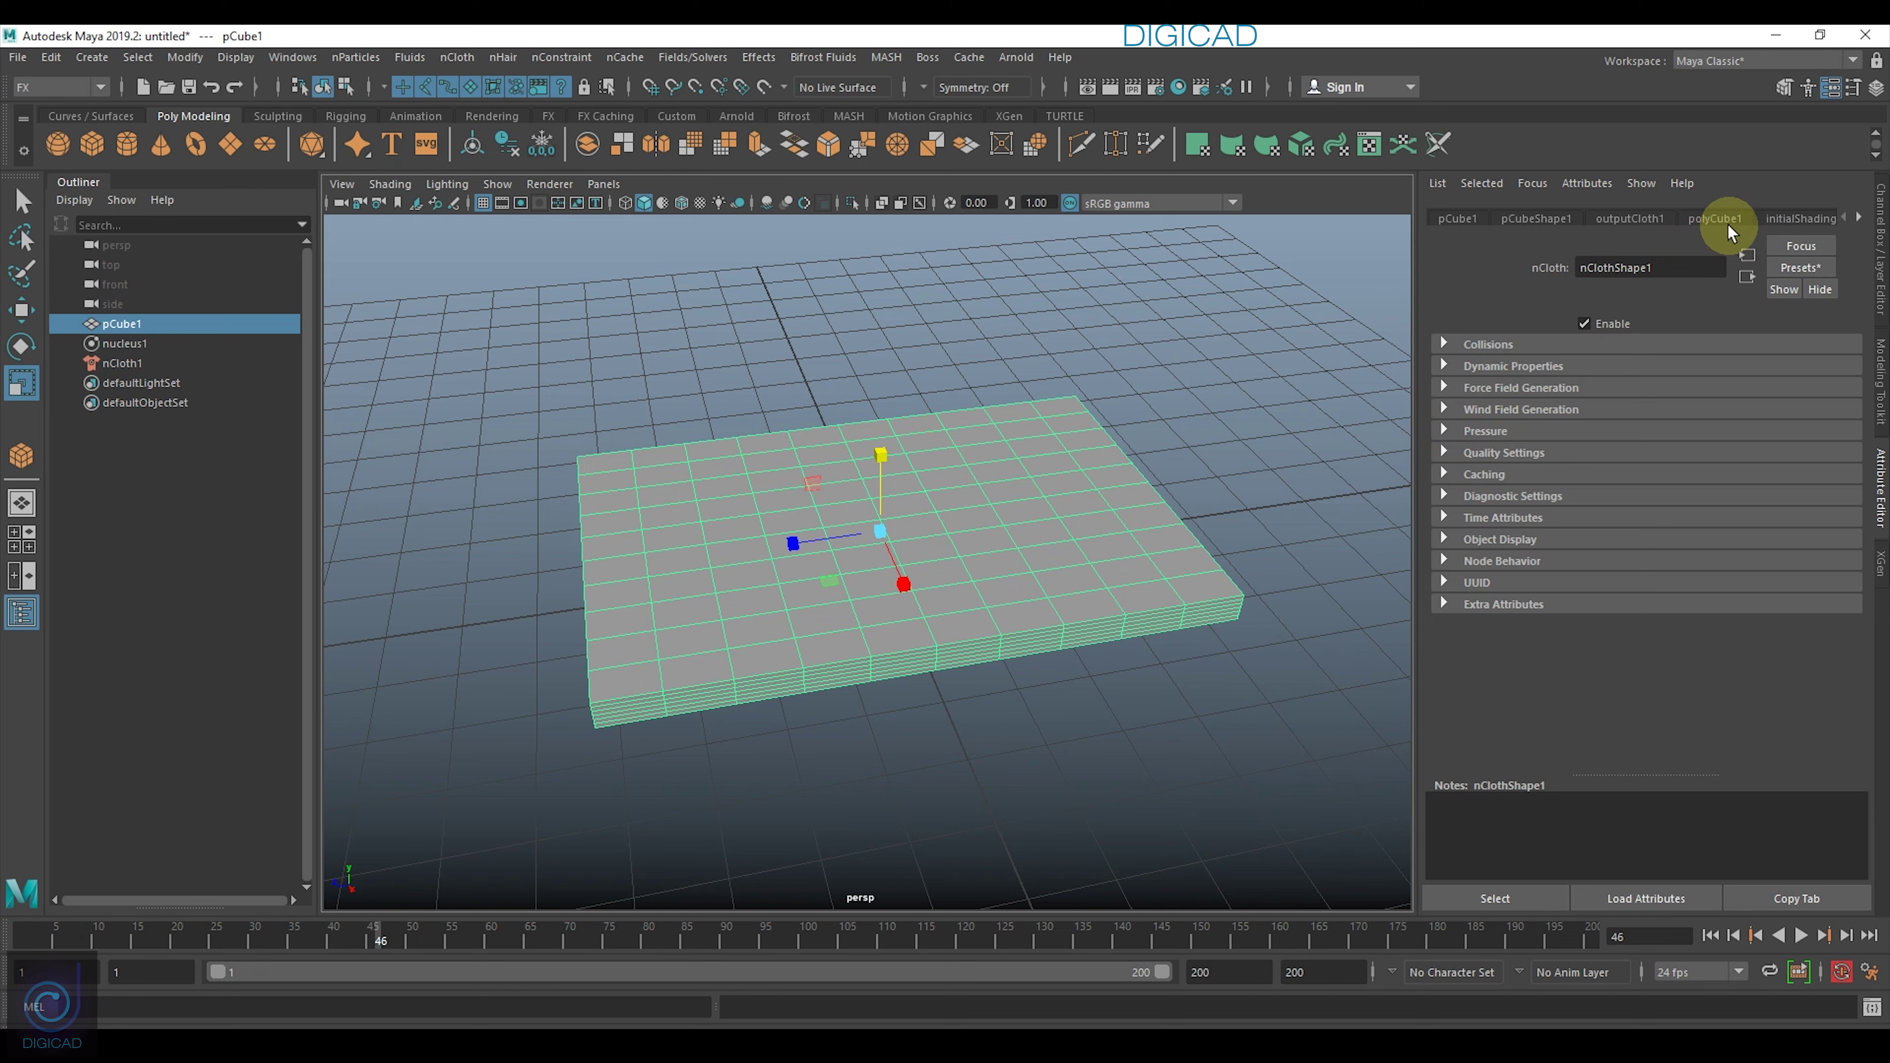
{"action": "left_click", "coordinate": [1861, 218]}
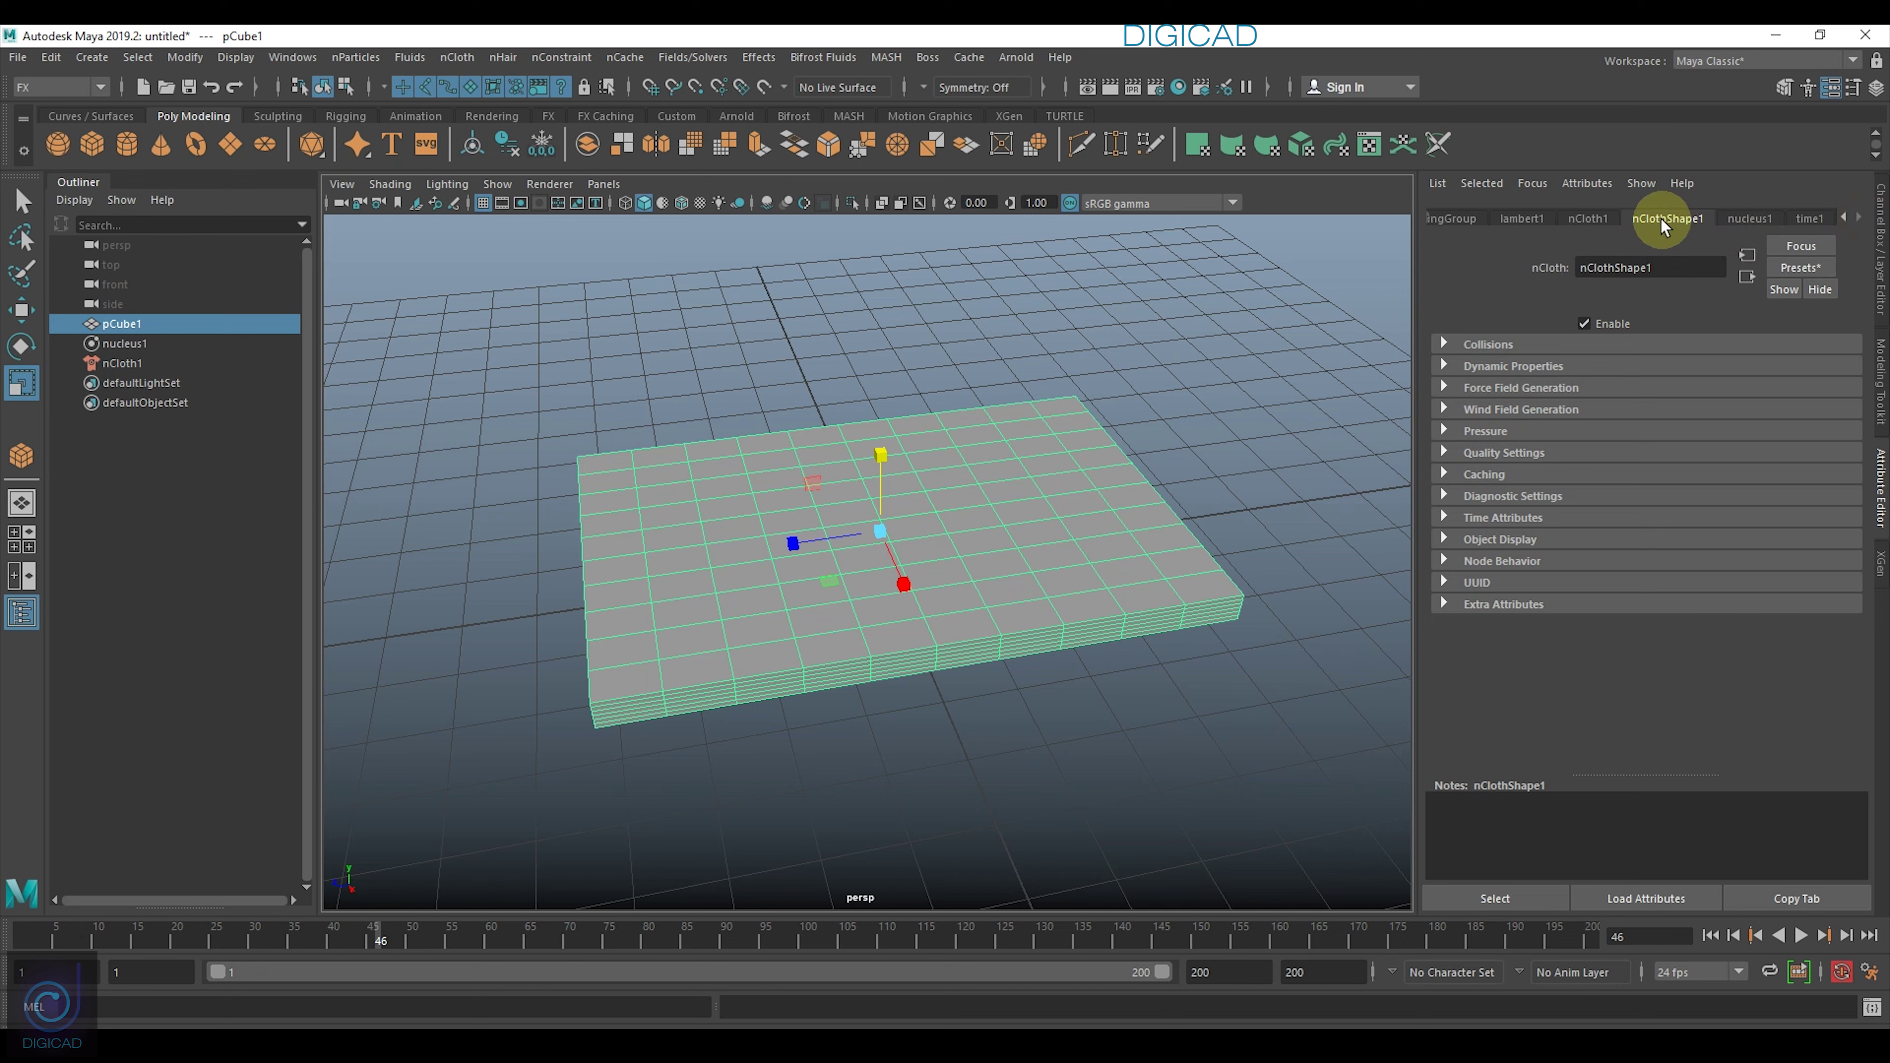
{"action": "left_click", "coordinate": [1444, 430]}
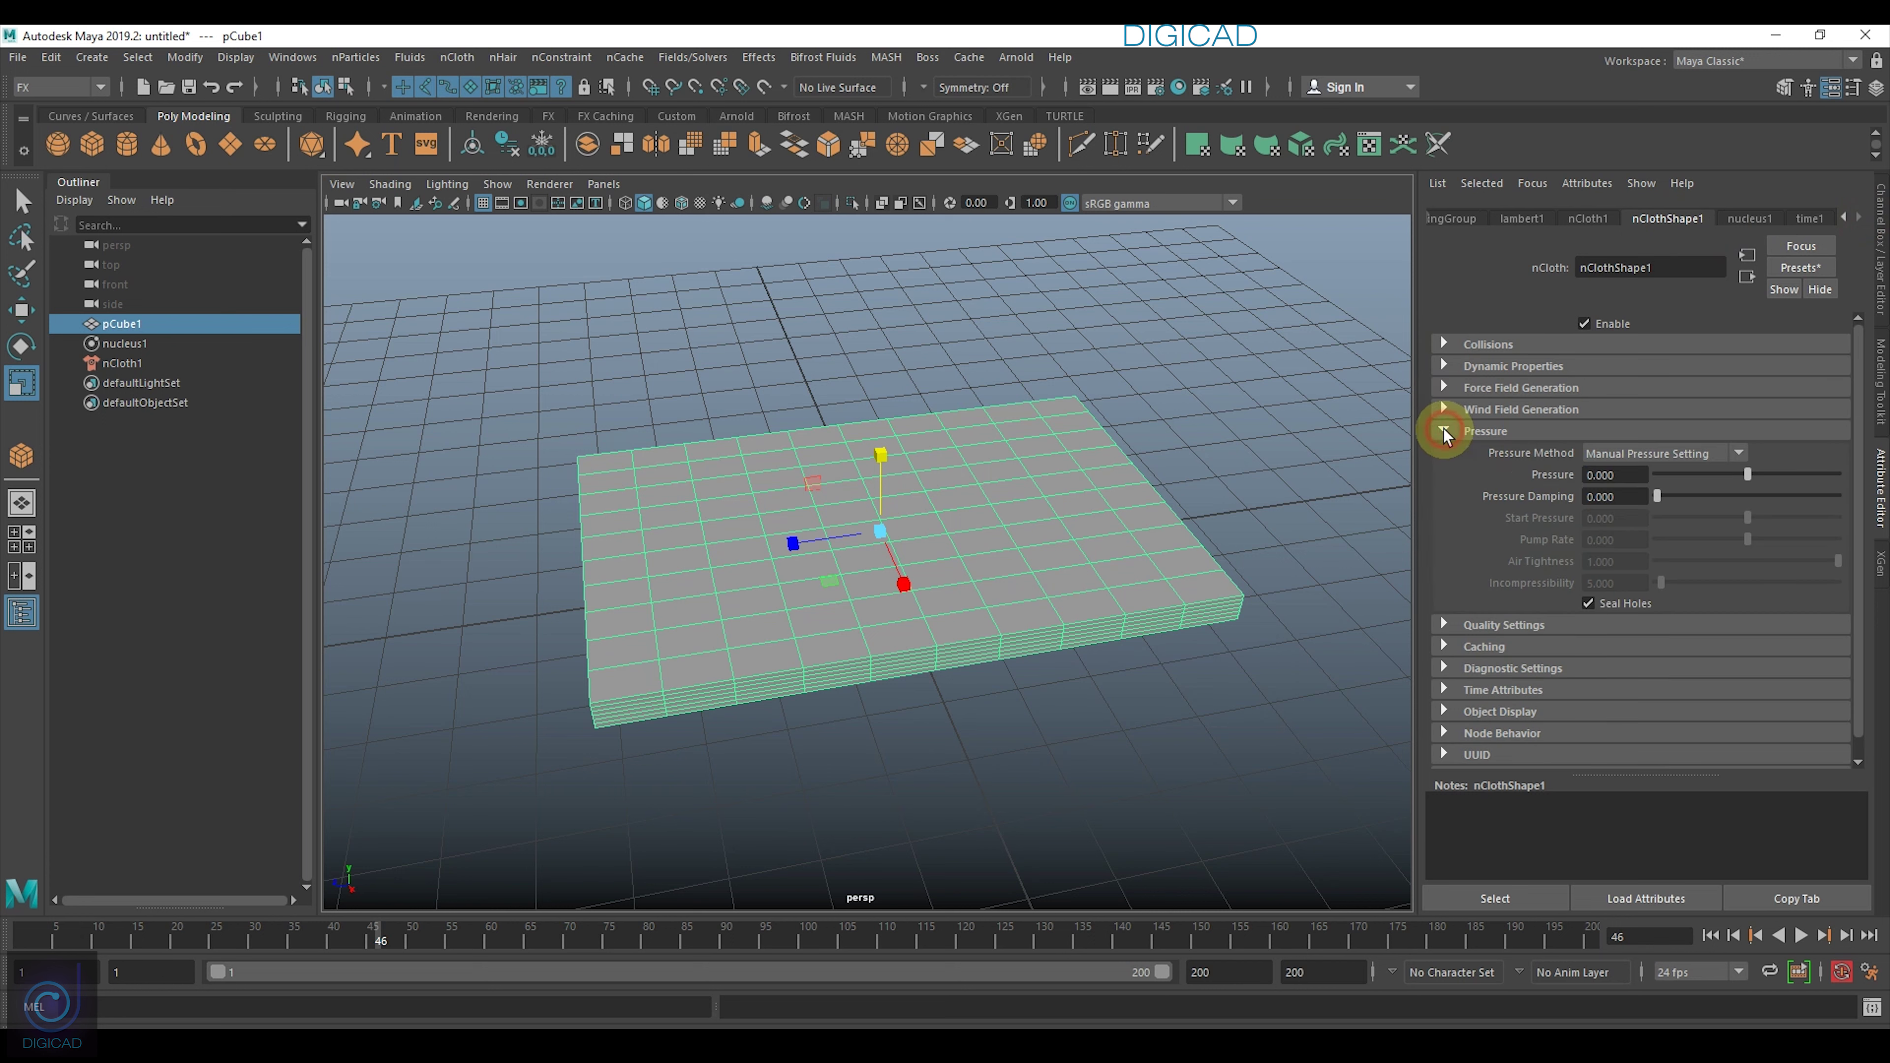
{"action": "double_click", "coordinate": [1596, 475]}
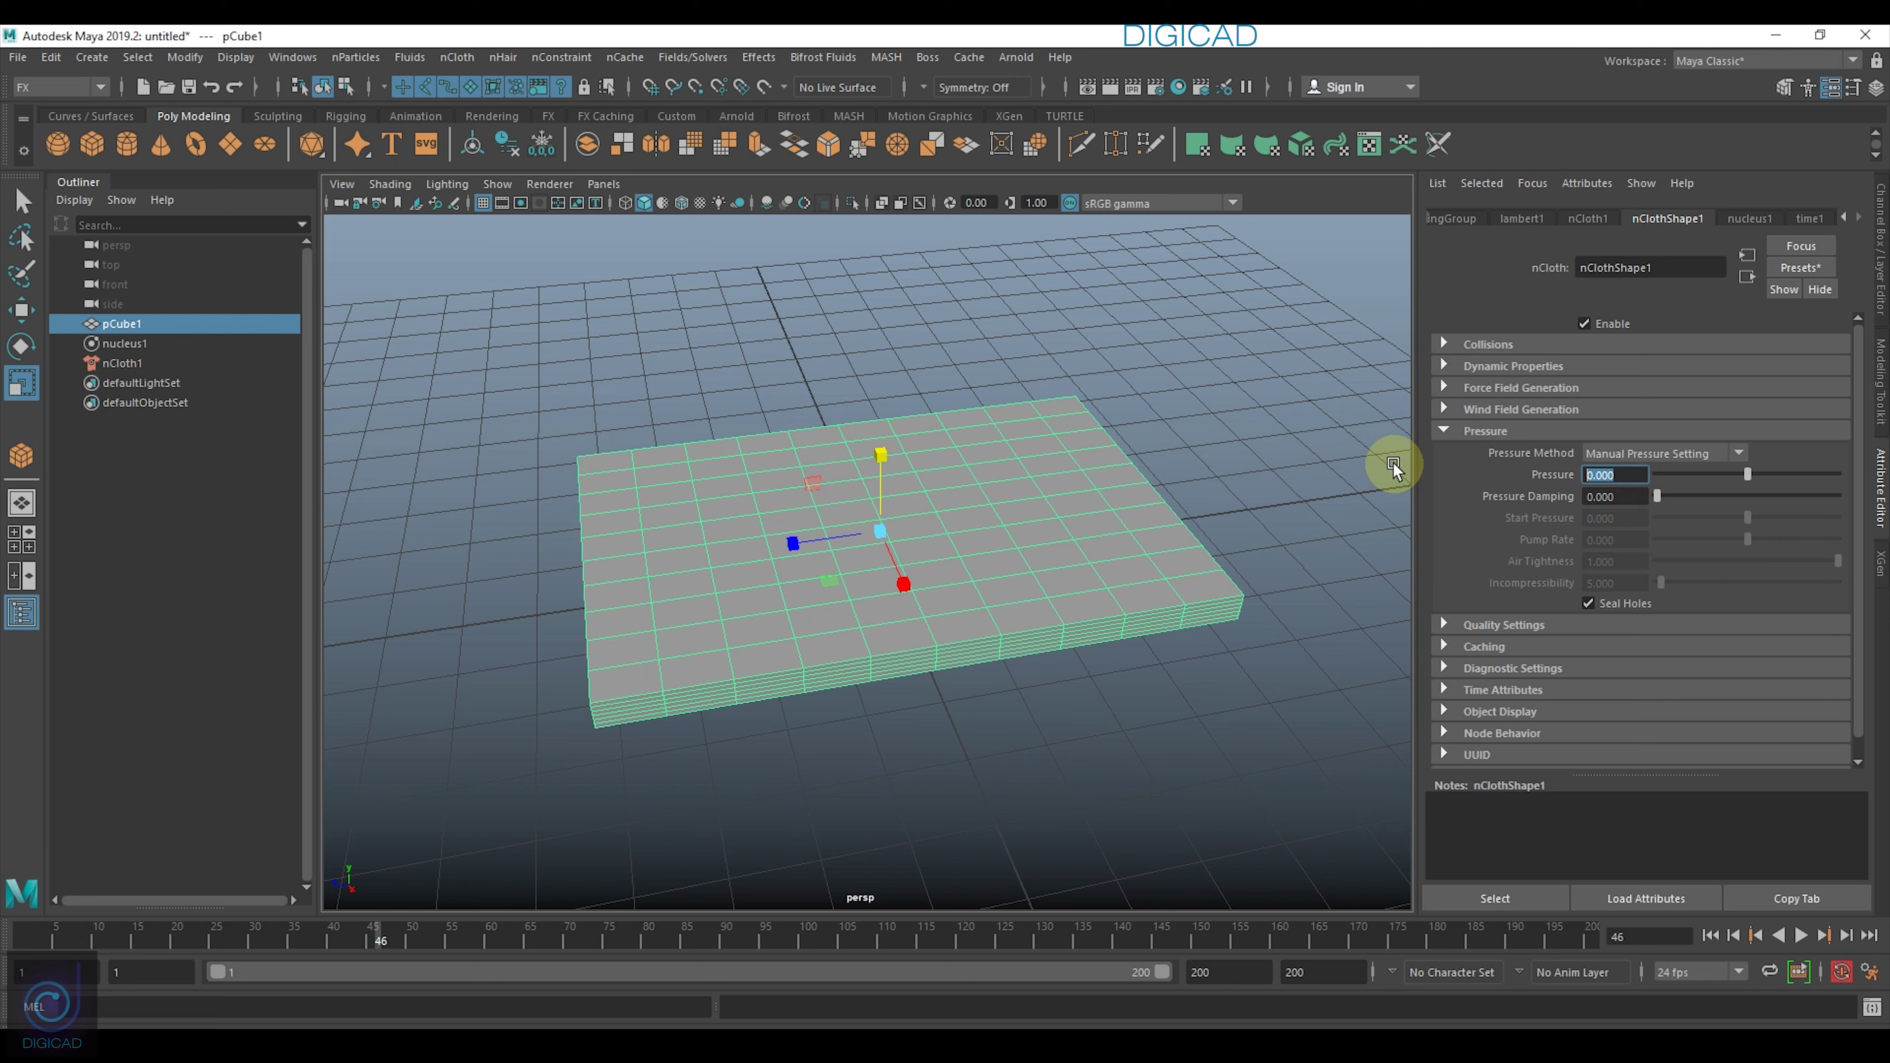
{"action": "type", "text": ".7"}
{"action": "key", "text": "Return"}
Set nucleus1 Gravity to 0 and rewind the timeline to frame 1.
{"action": "left_click", "coordinate": [1752, 219]}
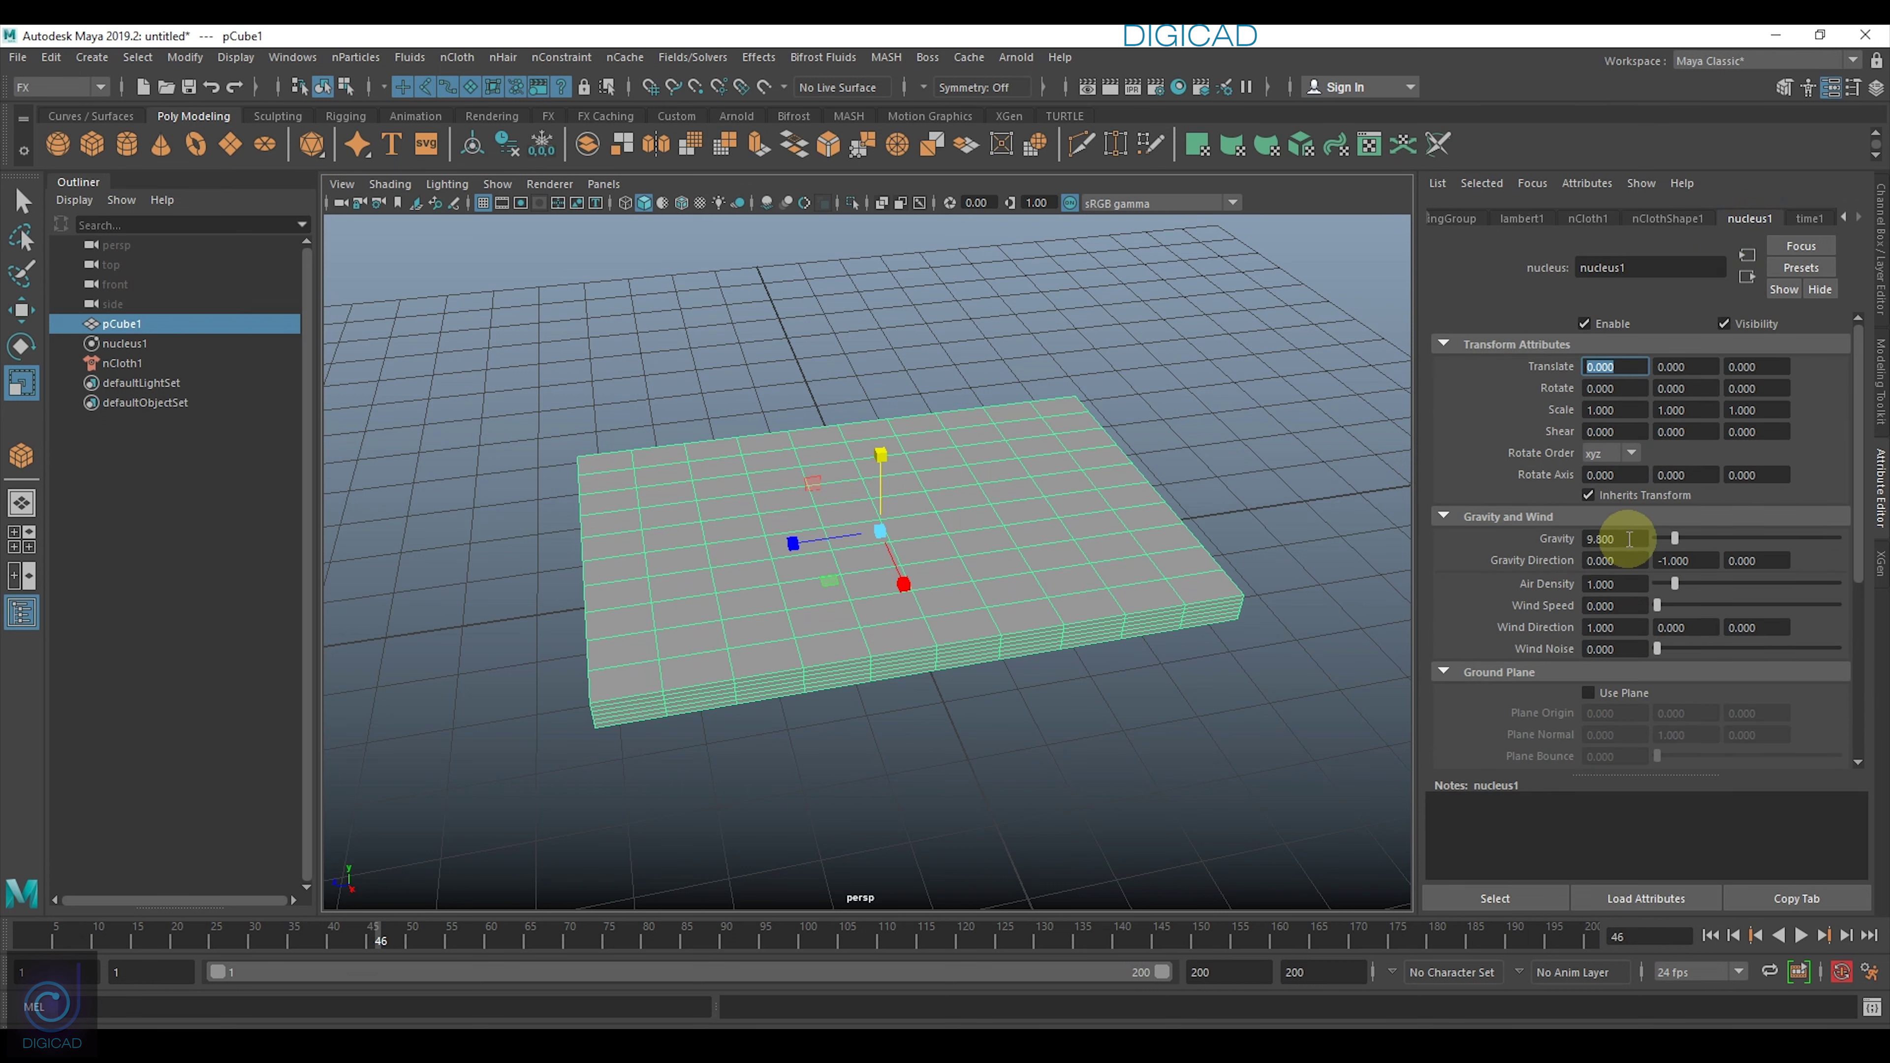
{"action": "left_click", "coordinate": [1632, 540]}
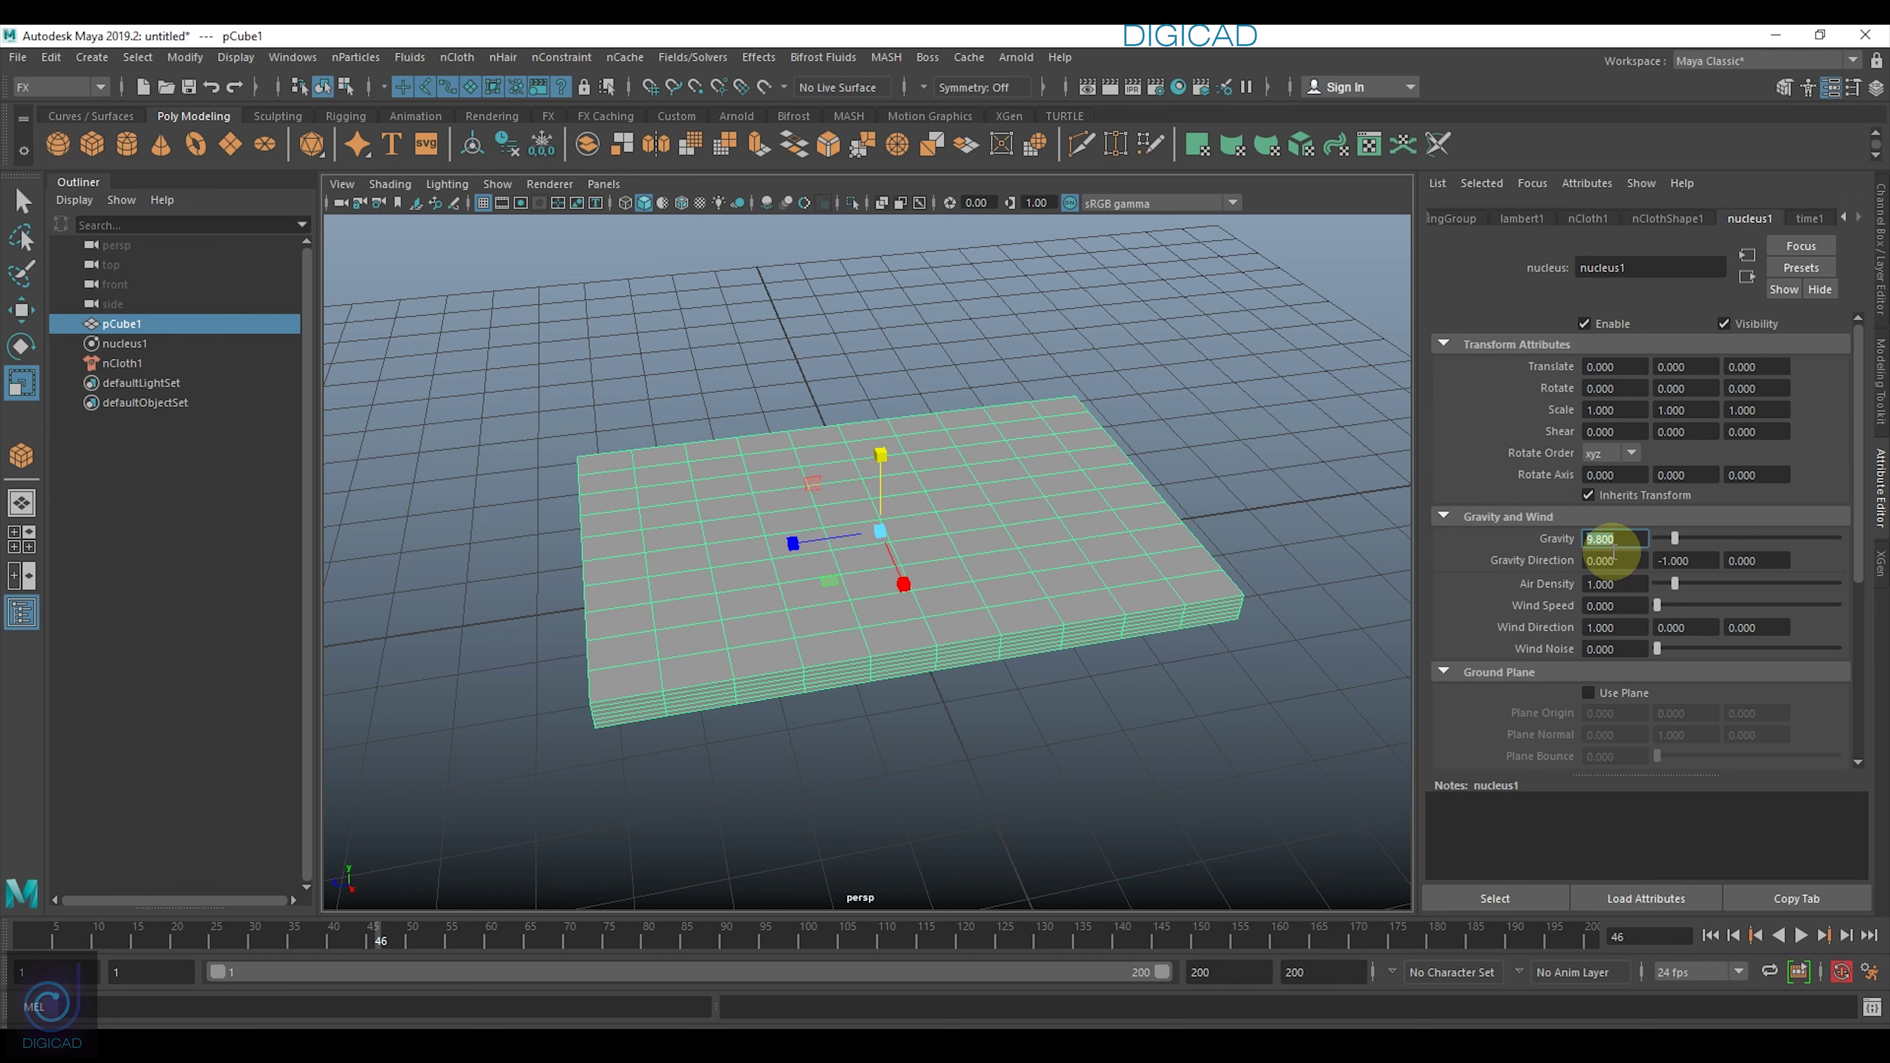
{"action": "type", "text": "0"}
{"action": "key", "text": "Return"}
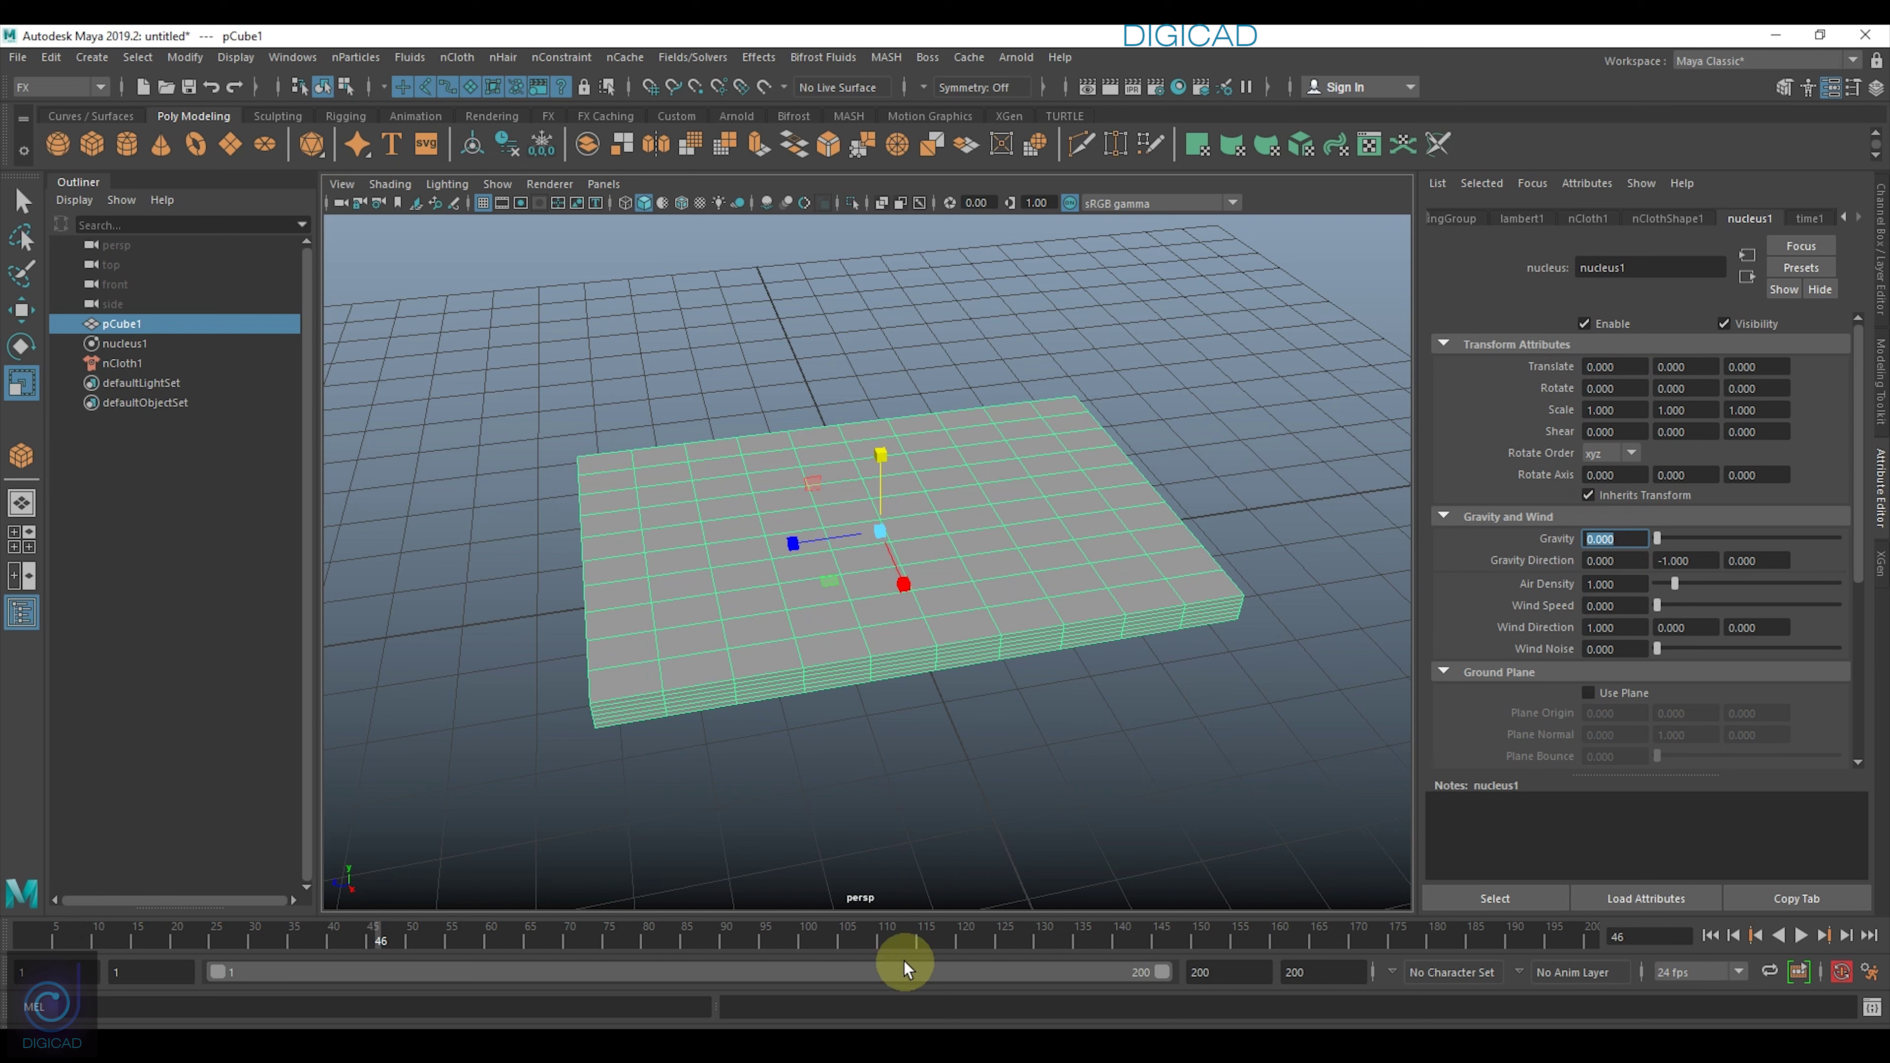
{"action": "left_click", "coordinate": [1709, 936]}
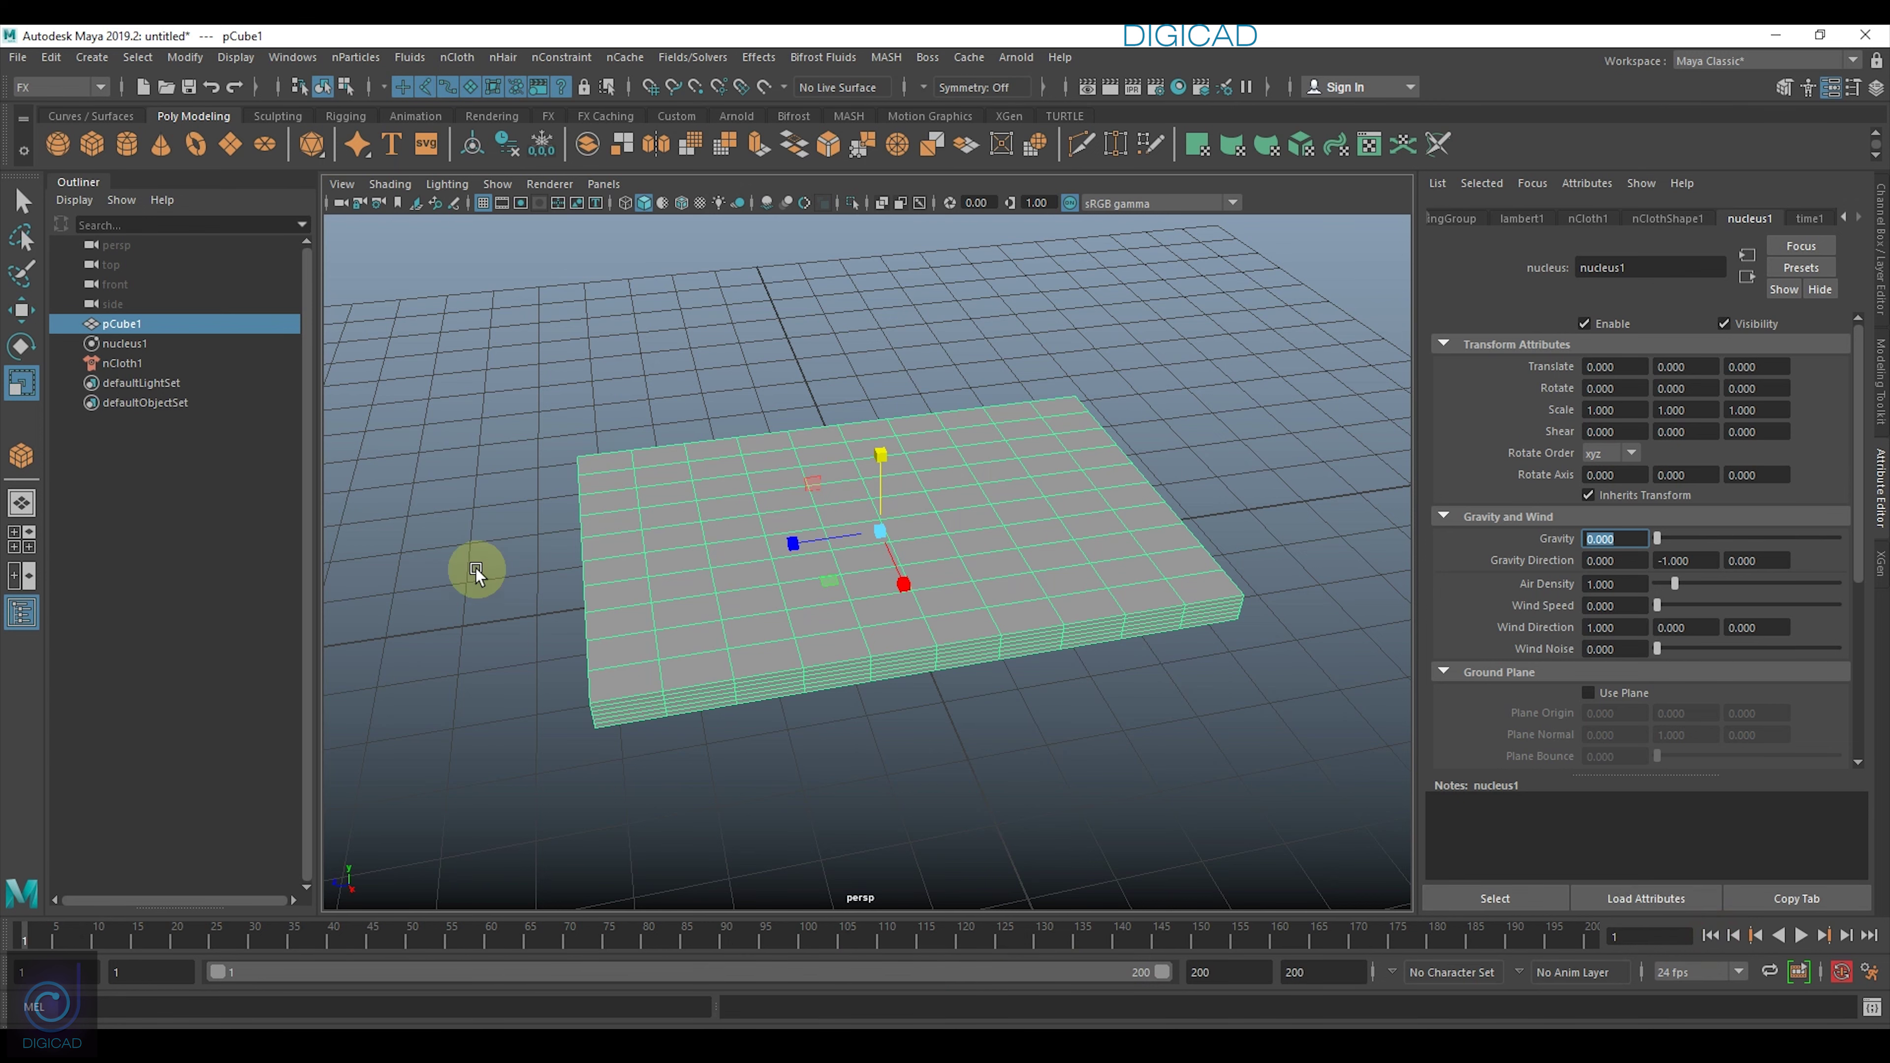
Run the simulation until the slab inflates, stopping at frame 71, and orbit to inspect.
{"action": "left_click", "coordinate": [1801, 936]}
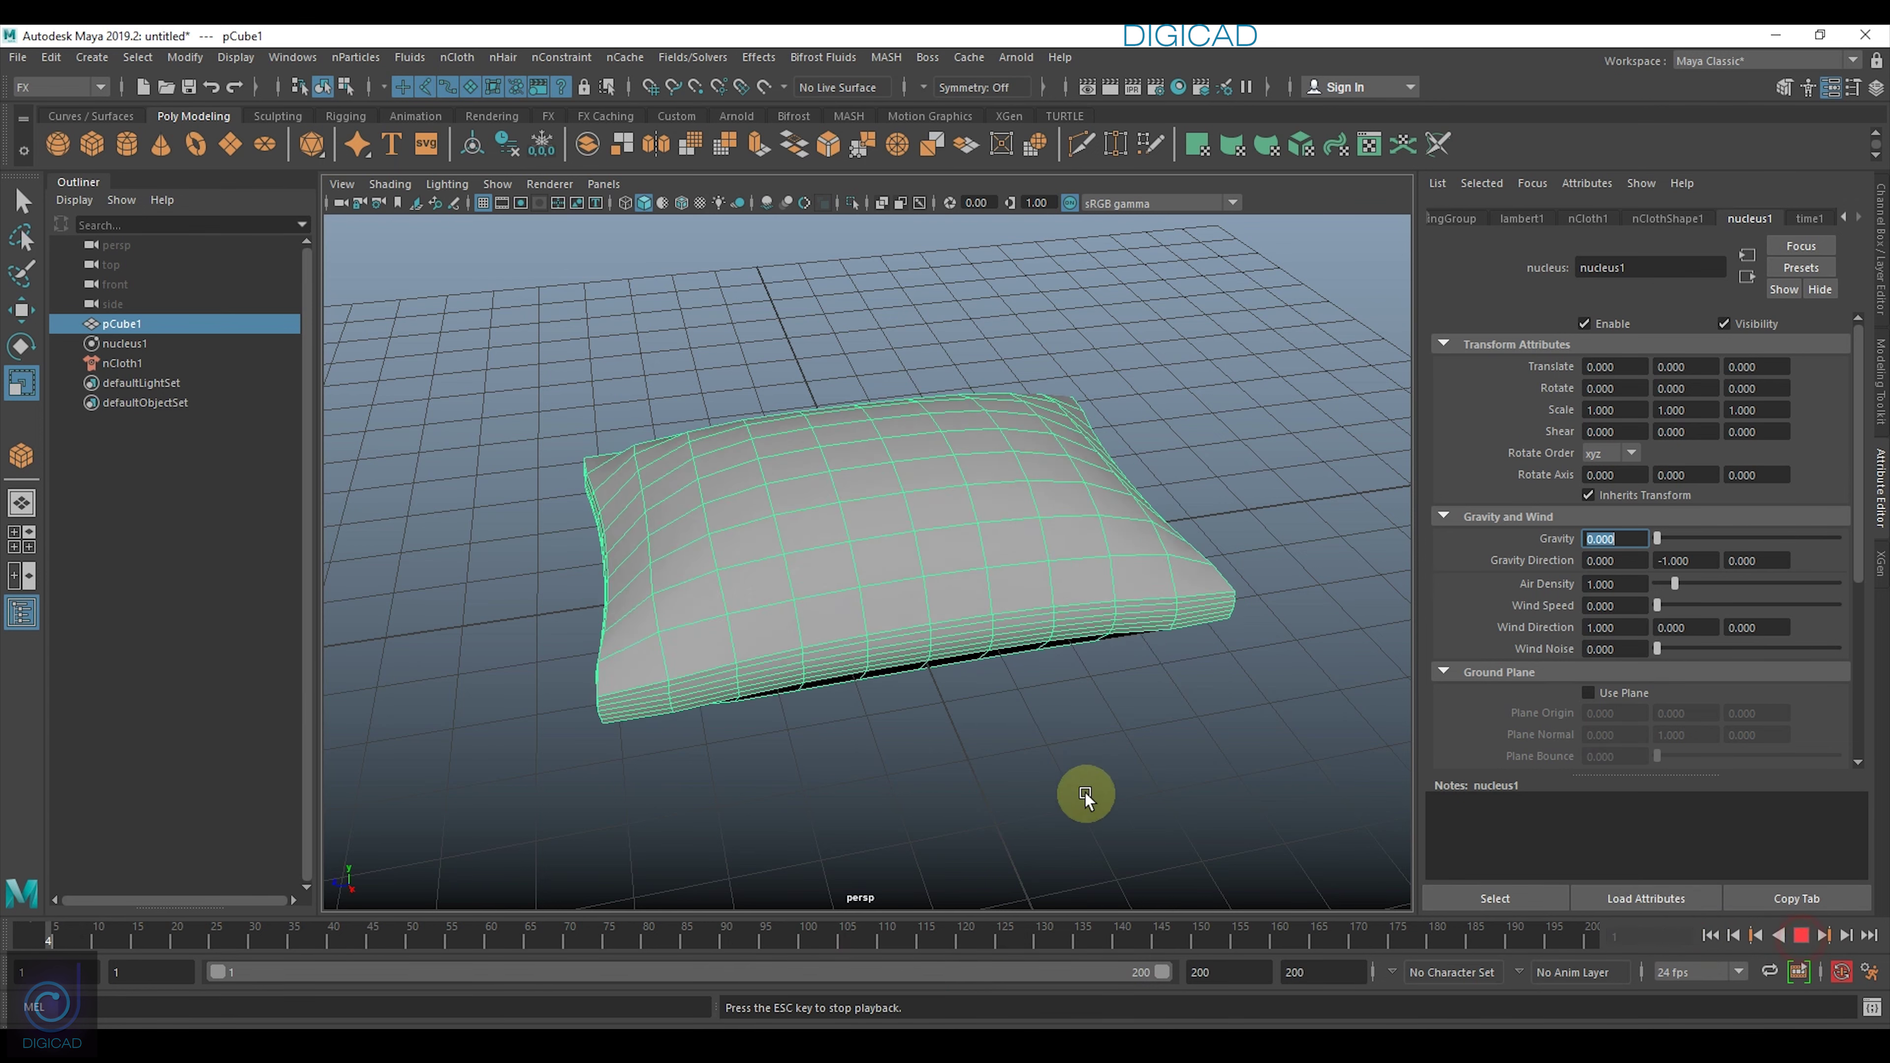
{"action": "left_click", "coordinate": [1802, 936]}
{"action": "left_click_drag", "start_coordinate": [819, 521], "coordinate": [359, 443], "text": "alt"}
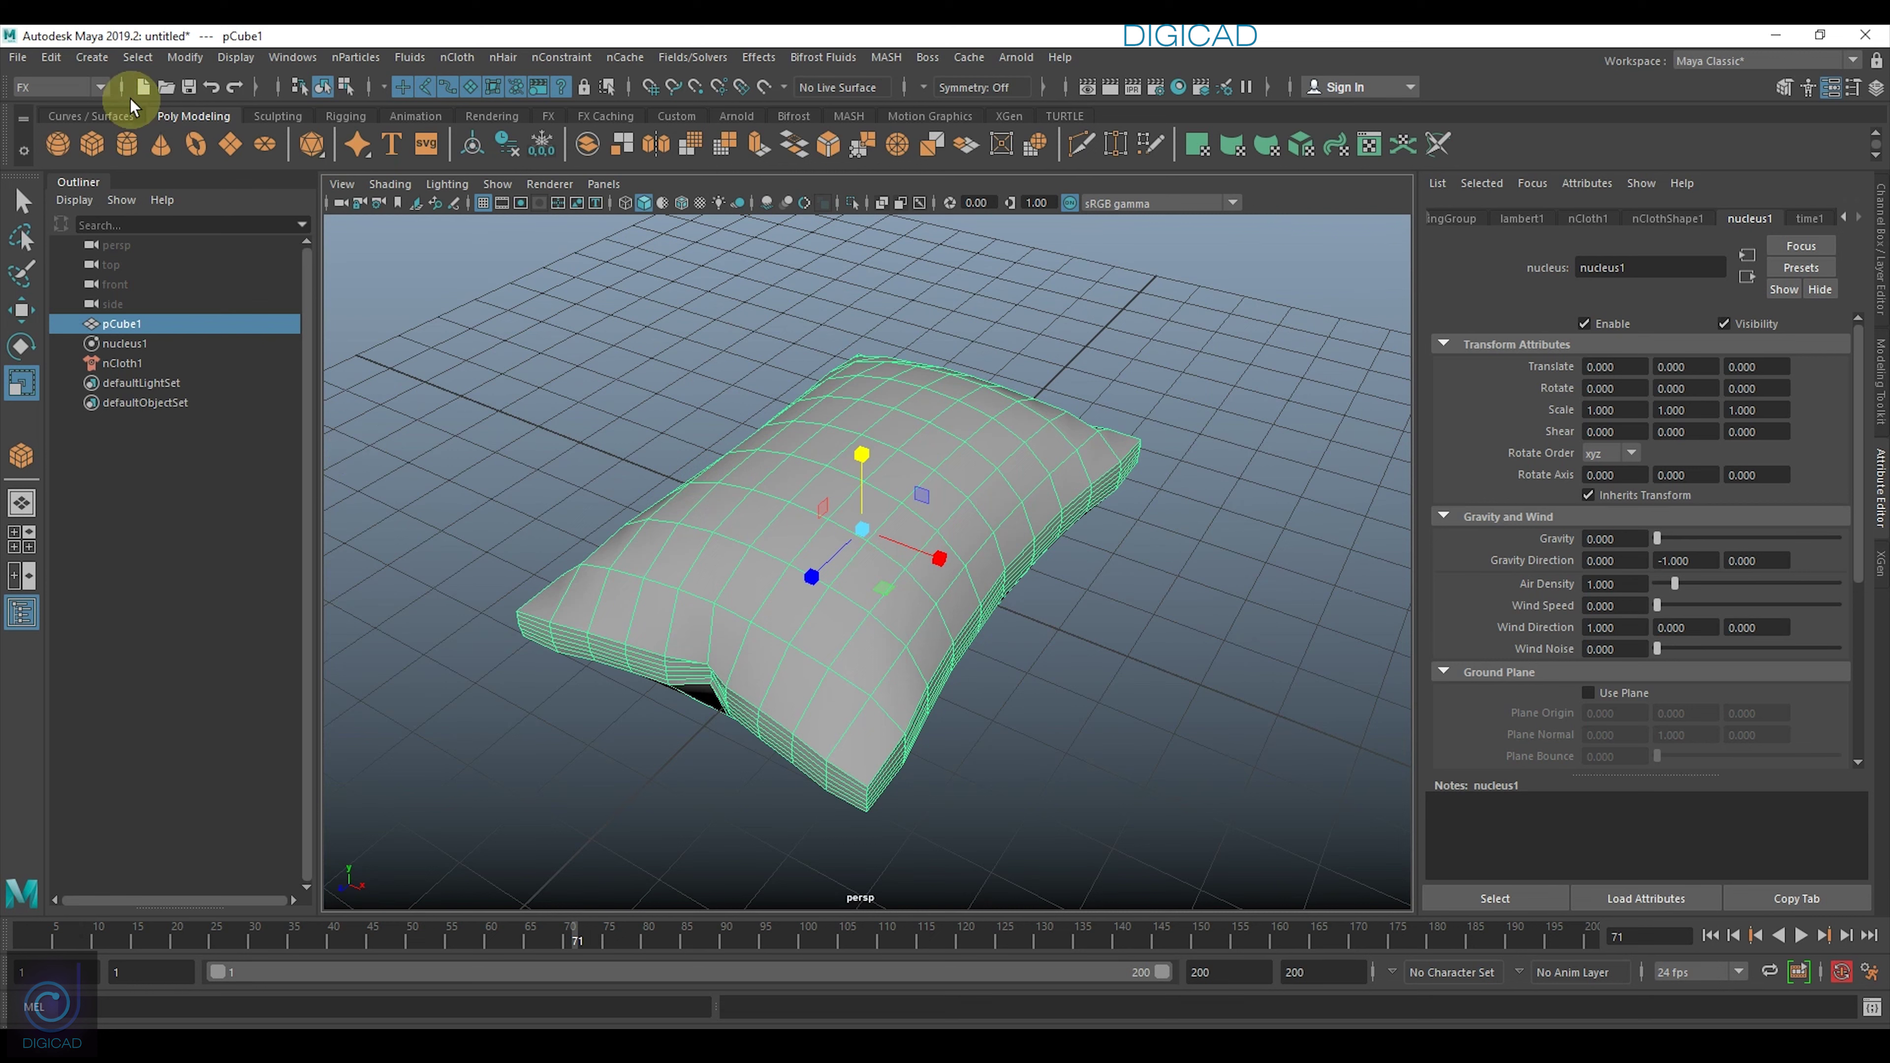
Delete the pillow's history, then replay from frame 1 to confirm it stays inflated.
{"action": "left_click", "coordinate": [51, 60]}
{"action": "mouse_move", "coordinate": [109, 289]}
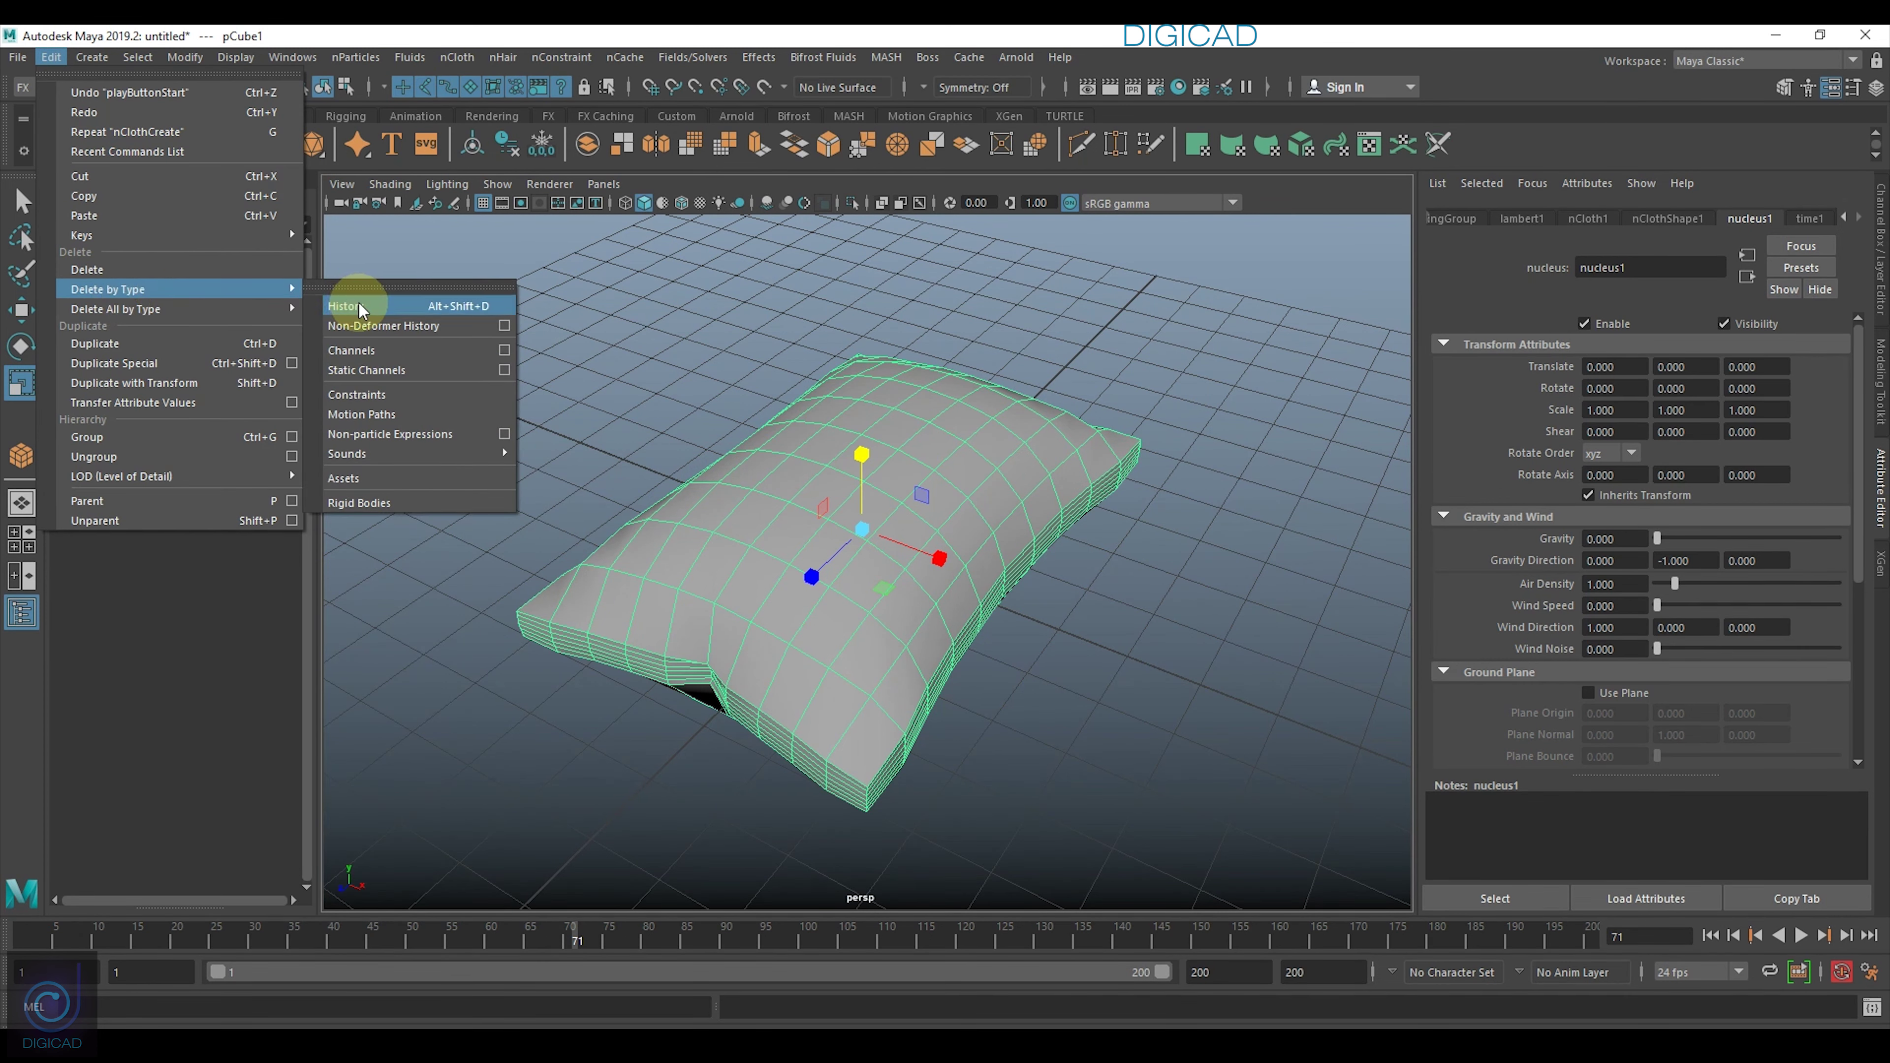
{"action": "left_click", "coordinate": [350, 306]}
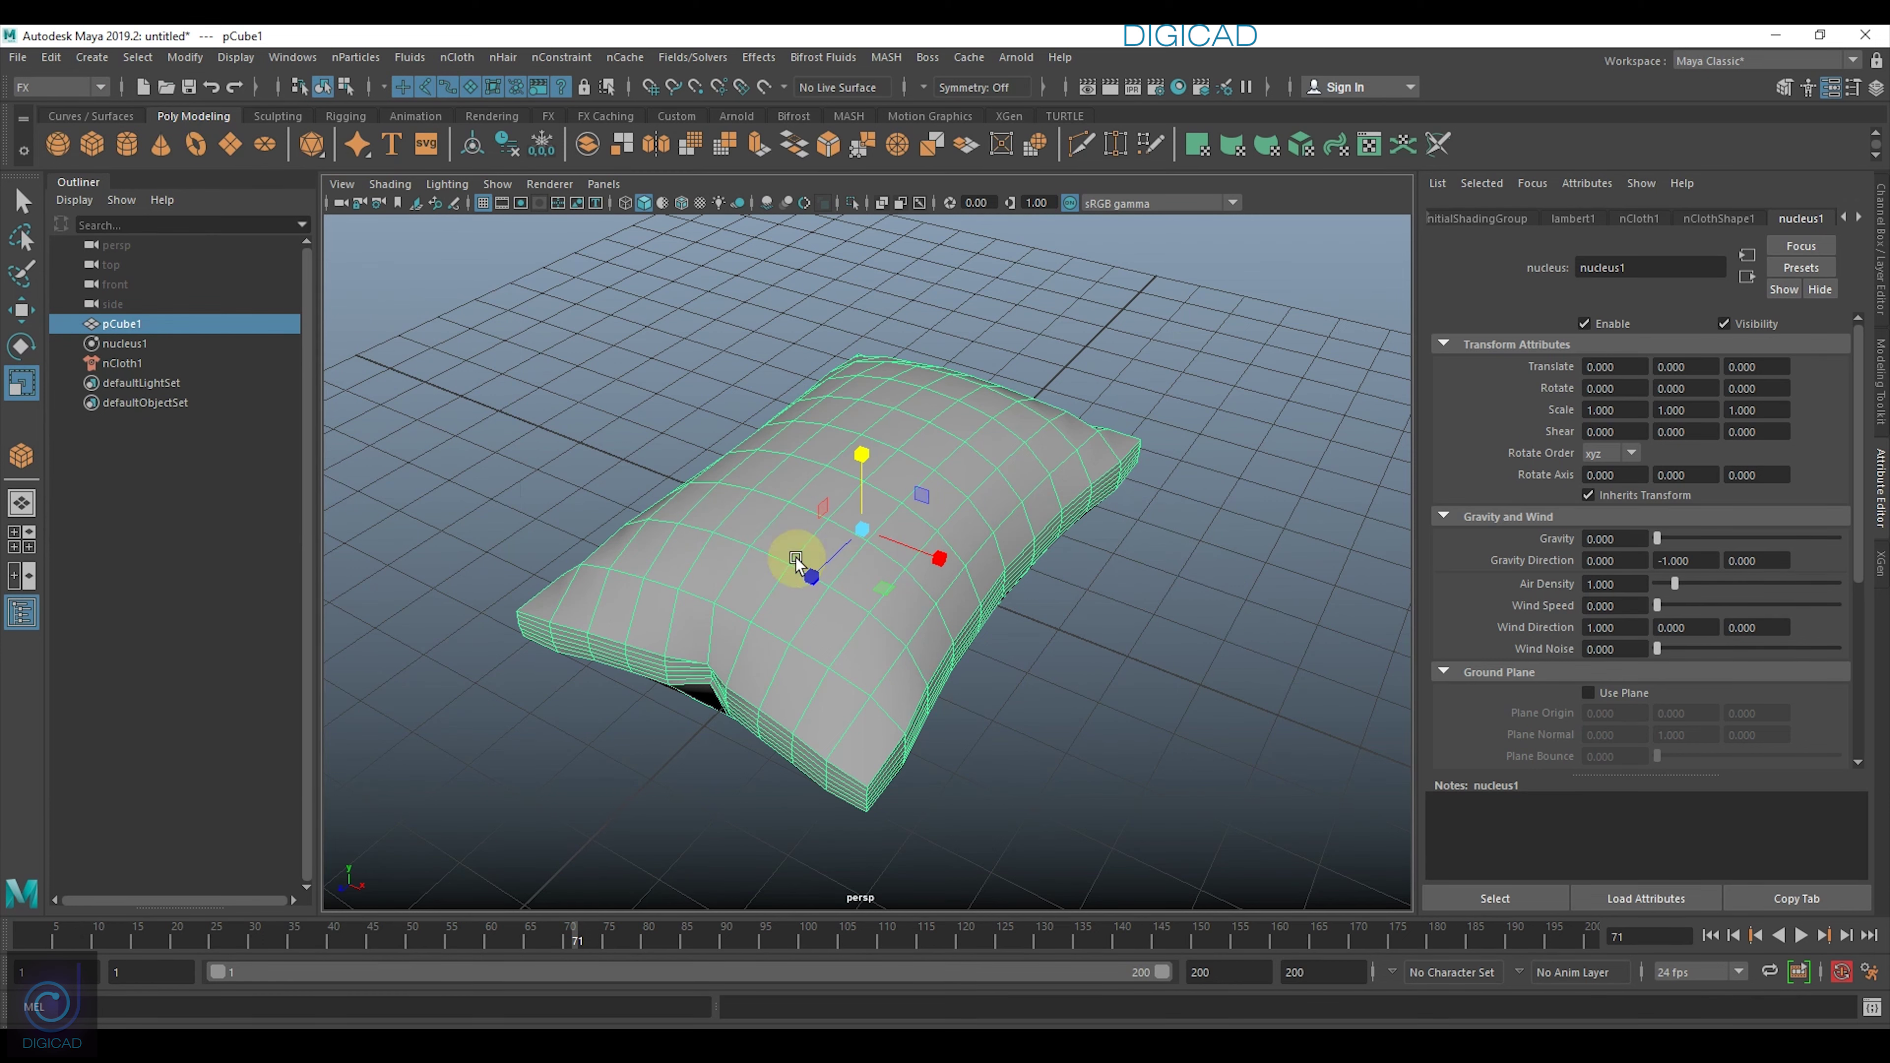
{"action": "left_click_drag", "start_coordinate": [1169, 668], "coordinate": [1329, 764], "text": "alt"}
{"action": "left_click", "coordinate": [1710, 935]}
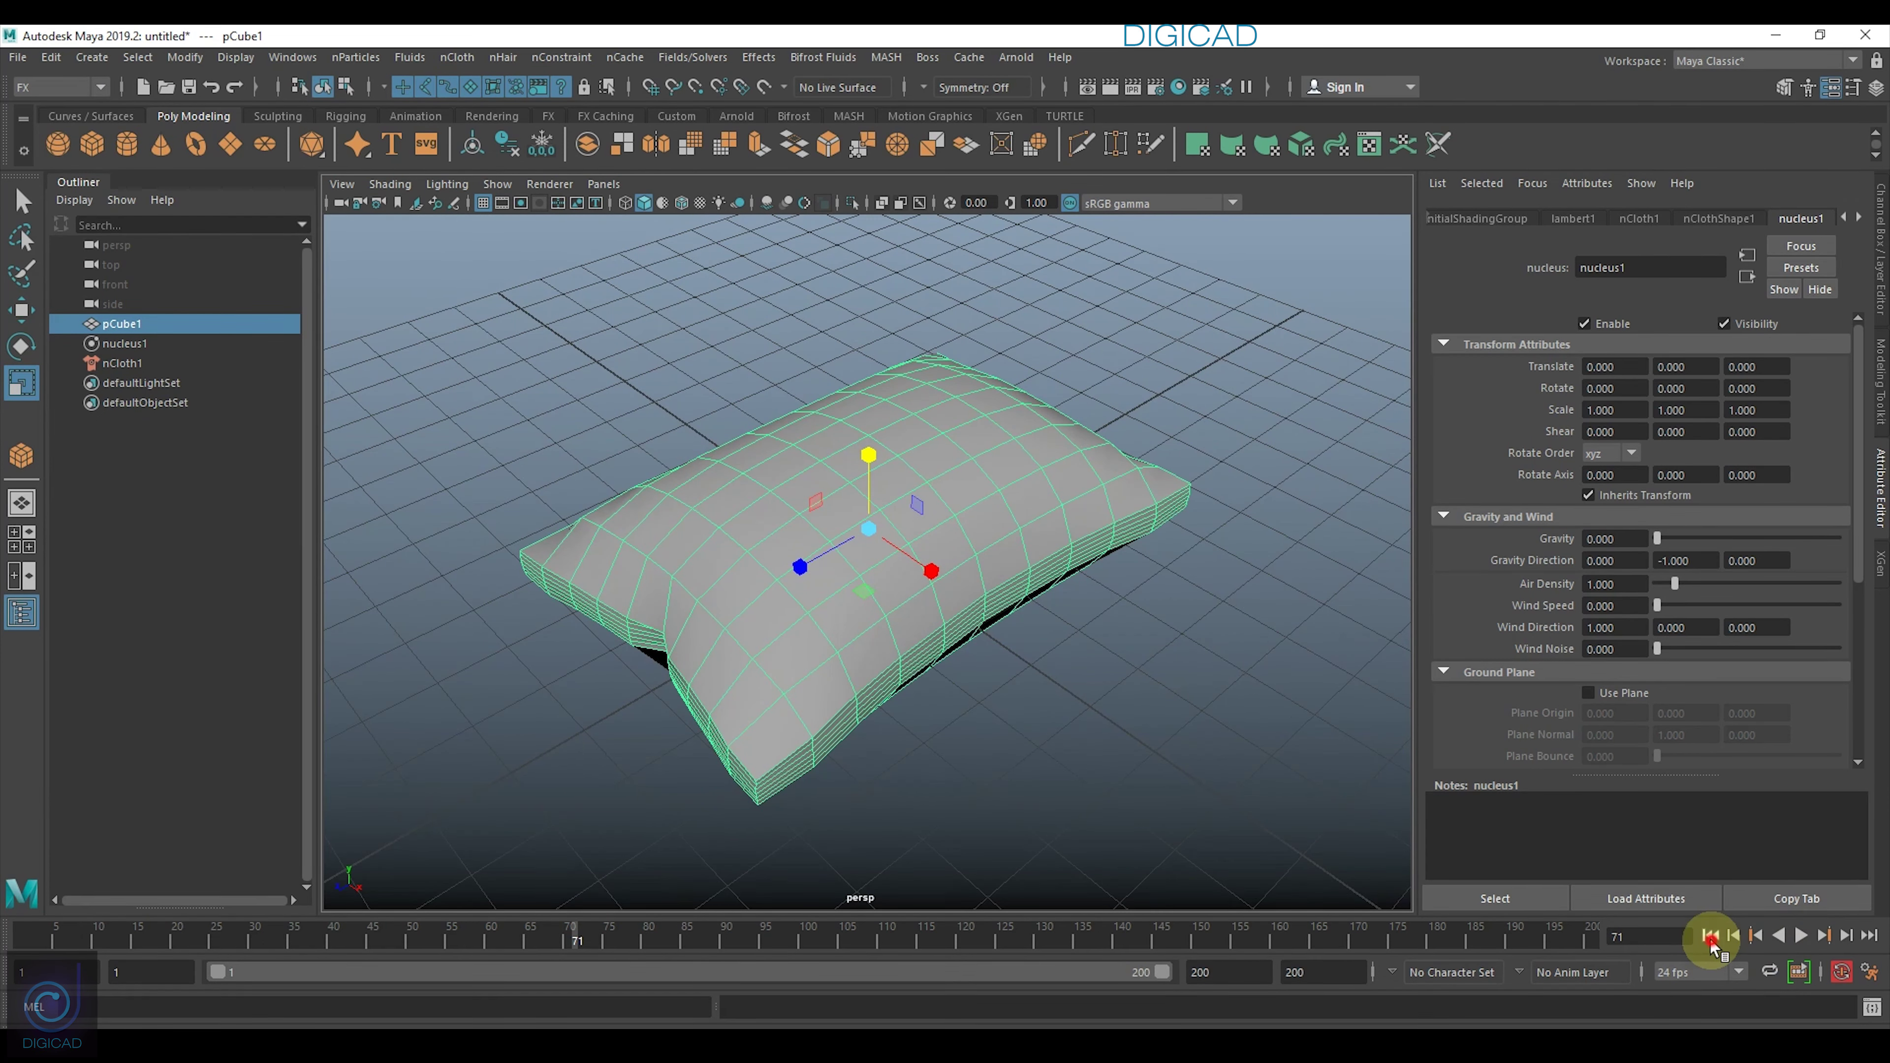
{"action": "left_click", "coordinate": [1802, 936]}
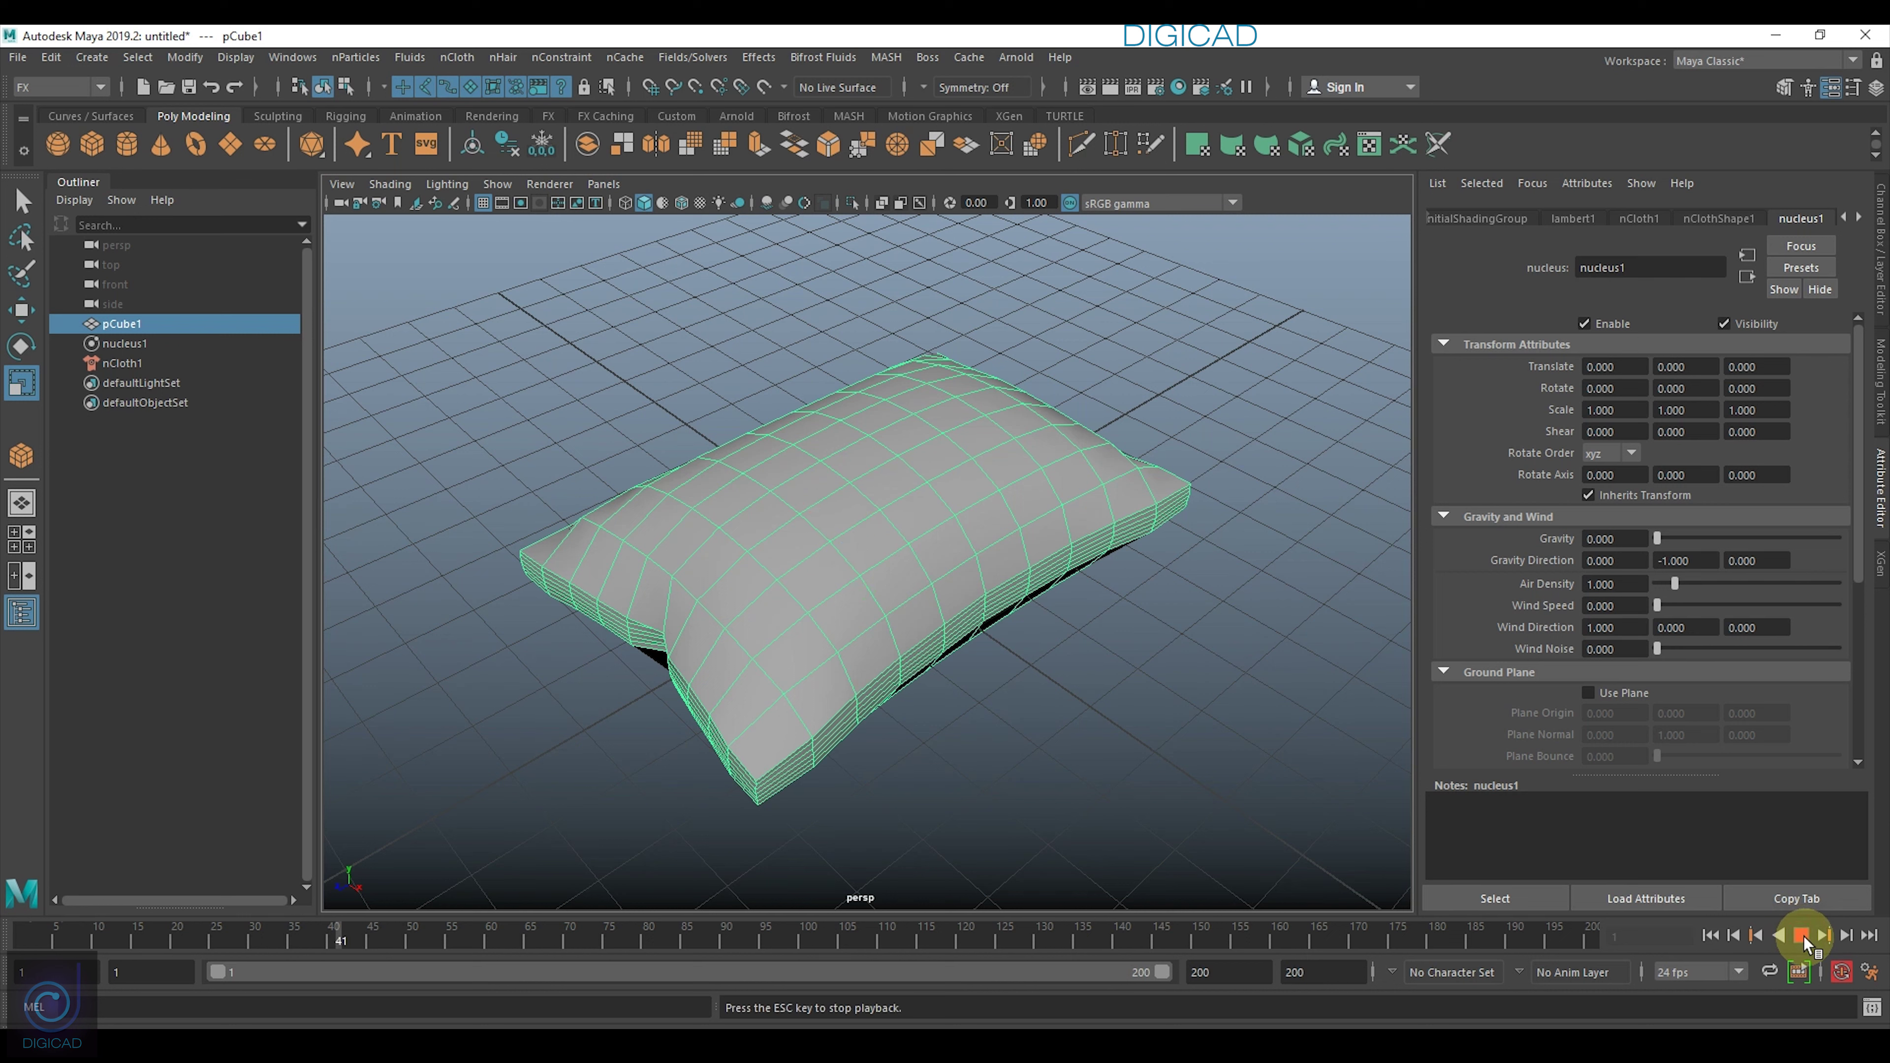
{"action": "left_click", "coordinate": [1805, 937]}
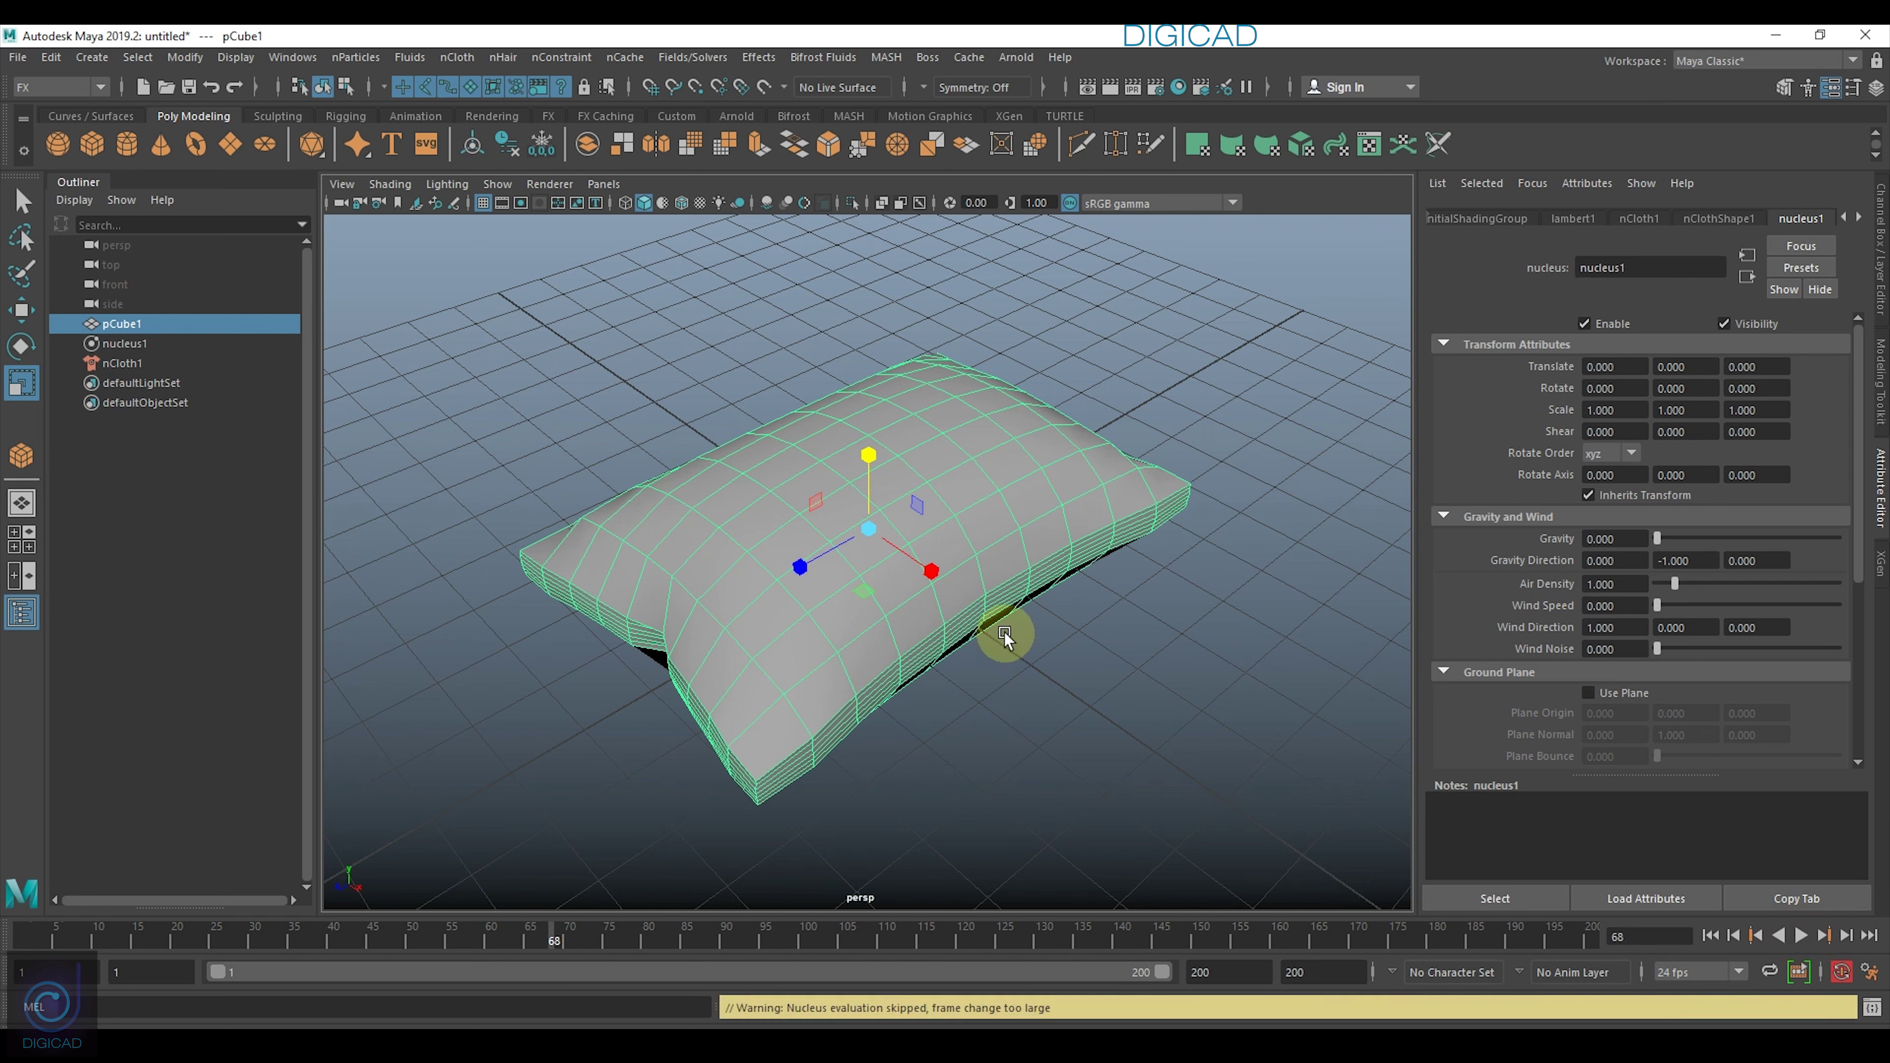
Rewind to frame 1, zoom in on a pillow corner, and enter Edge mode.
{"action": "left_click", "coordinate": [1710, 937]}
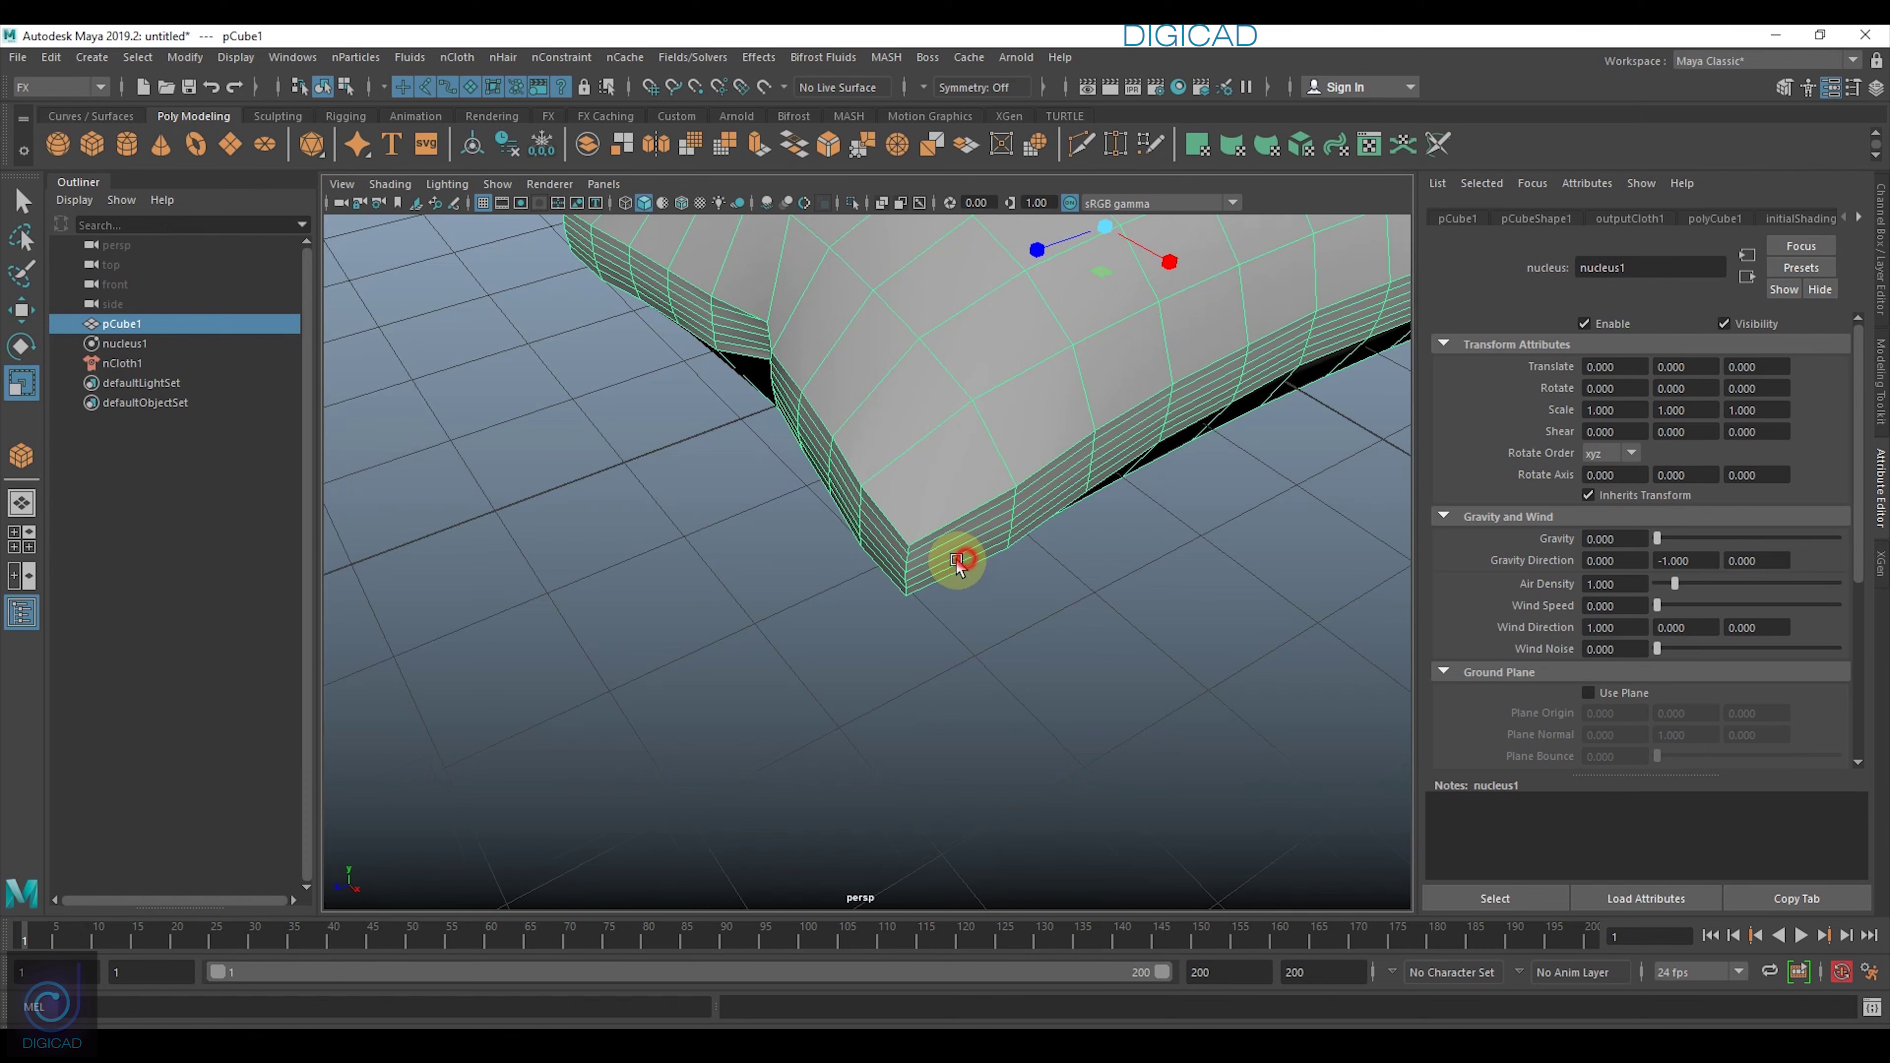
{"action": "right_click_drag", "start_coordinate": [953, 559], "coordinate": [1132, 686], "text": "alt"}
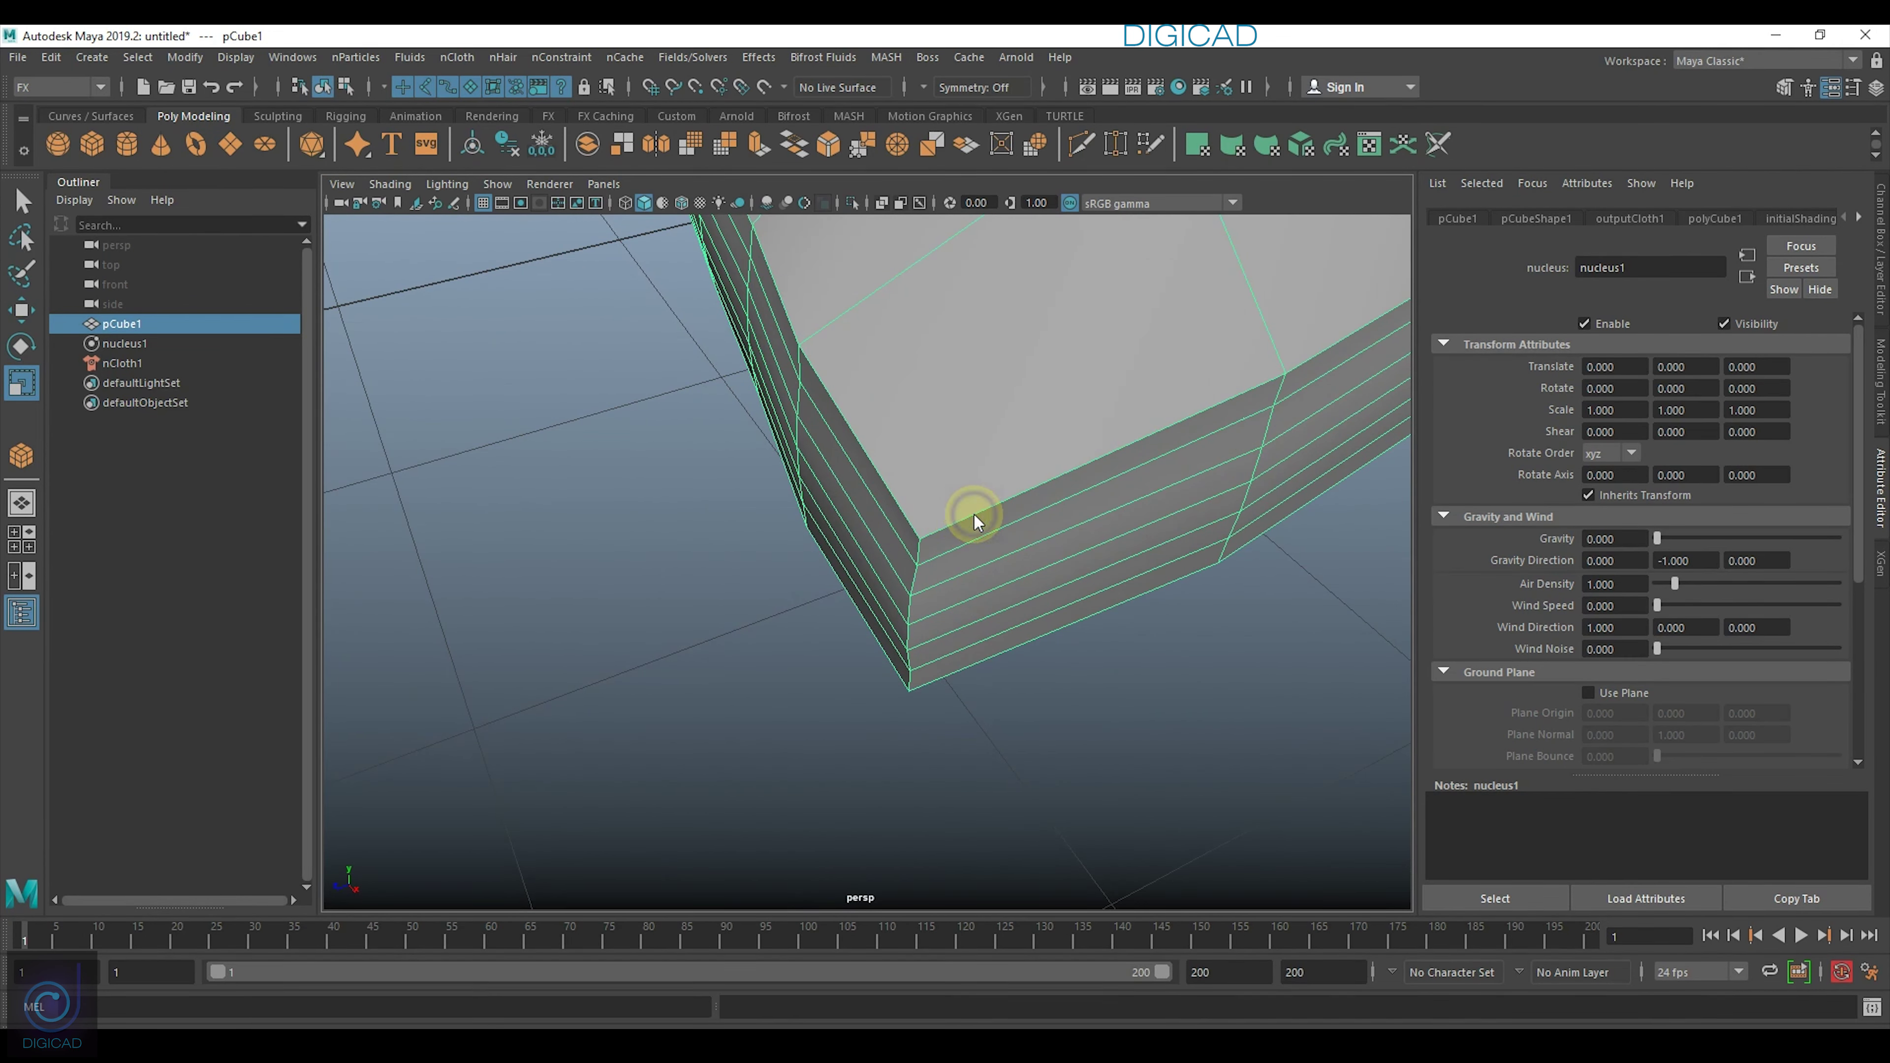
{"action": "mouse_move", "coordinate": [975, 515]}
{"action": "right_mouse_down"}
{"action": "mouse_move", "coordinate": [1012, 393]}
{"action": "mouse_move", "coordinate": [991, 403]}
{"action": "right_mouse_up"}
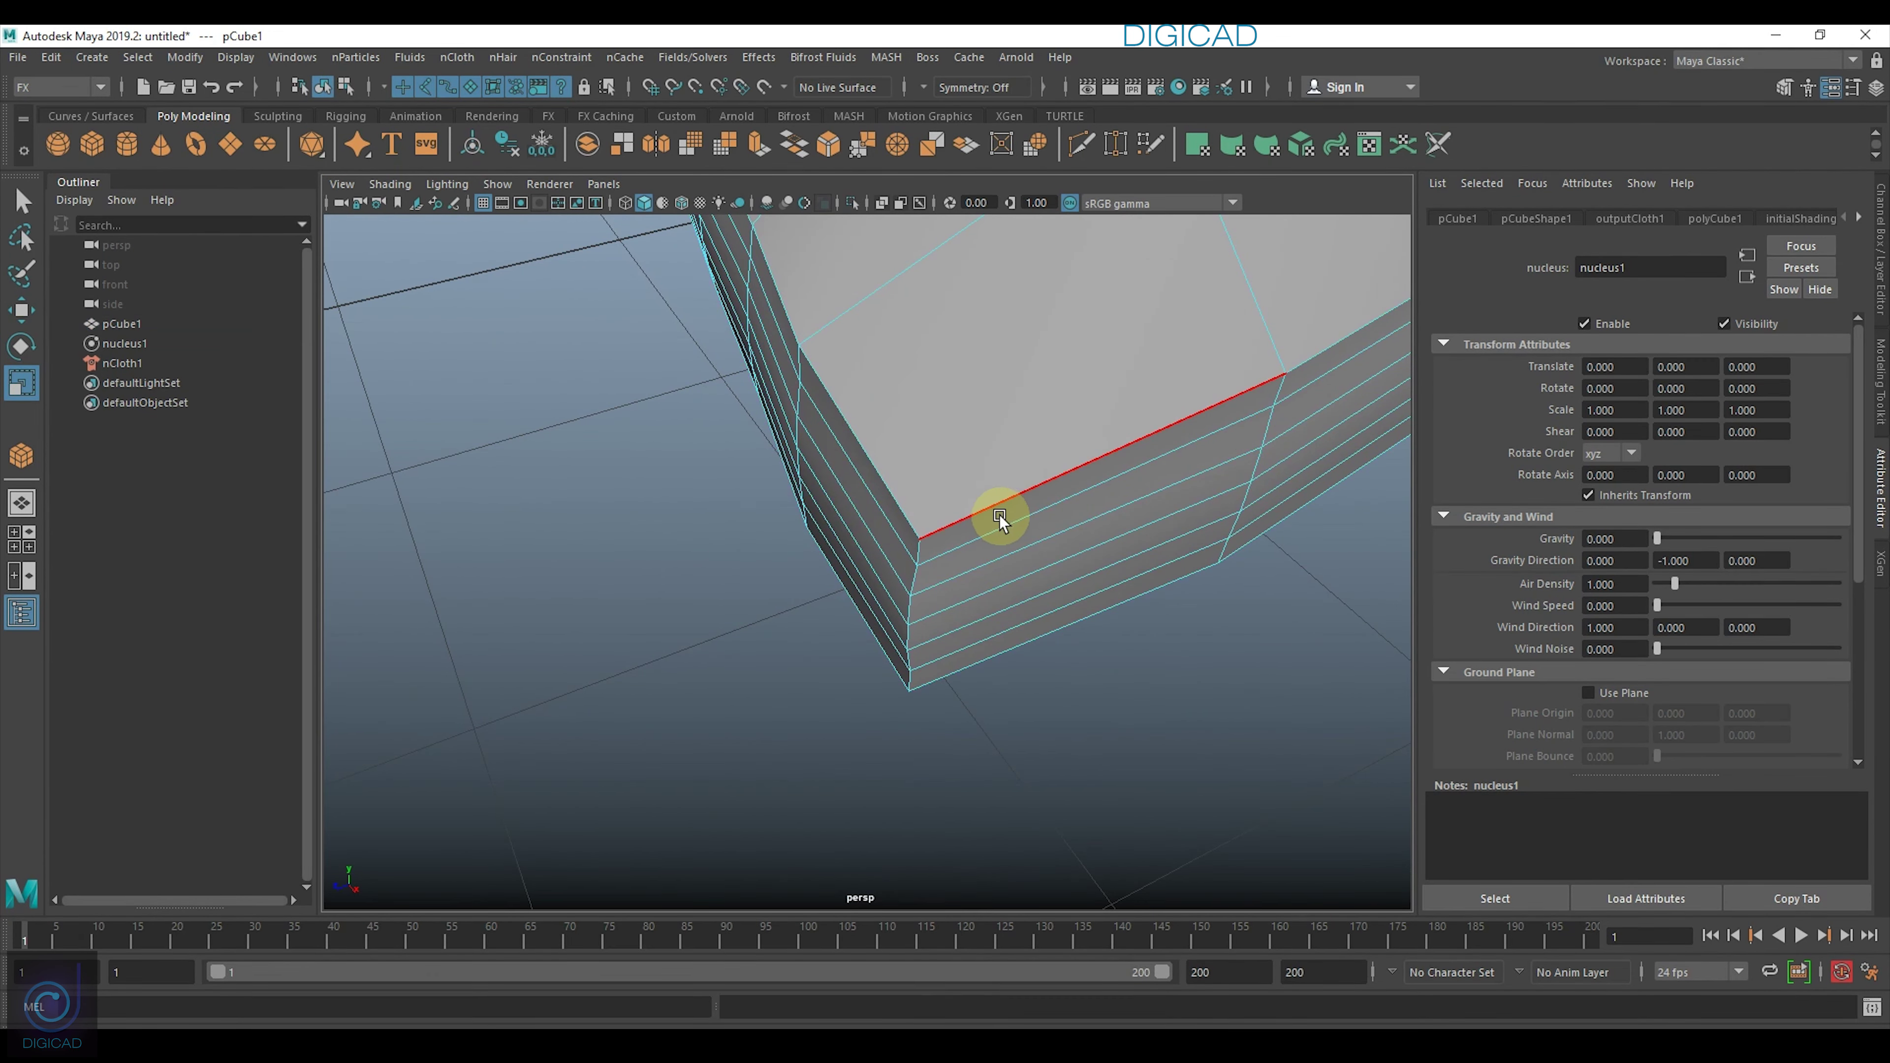
Select edges on the pillow corner and switch to wireframe display.
{"action": "left_click", "coordinate": [991, 504]}
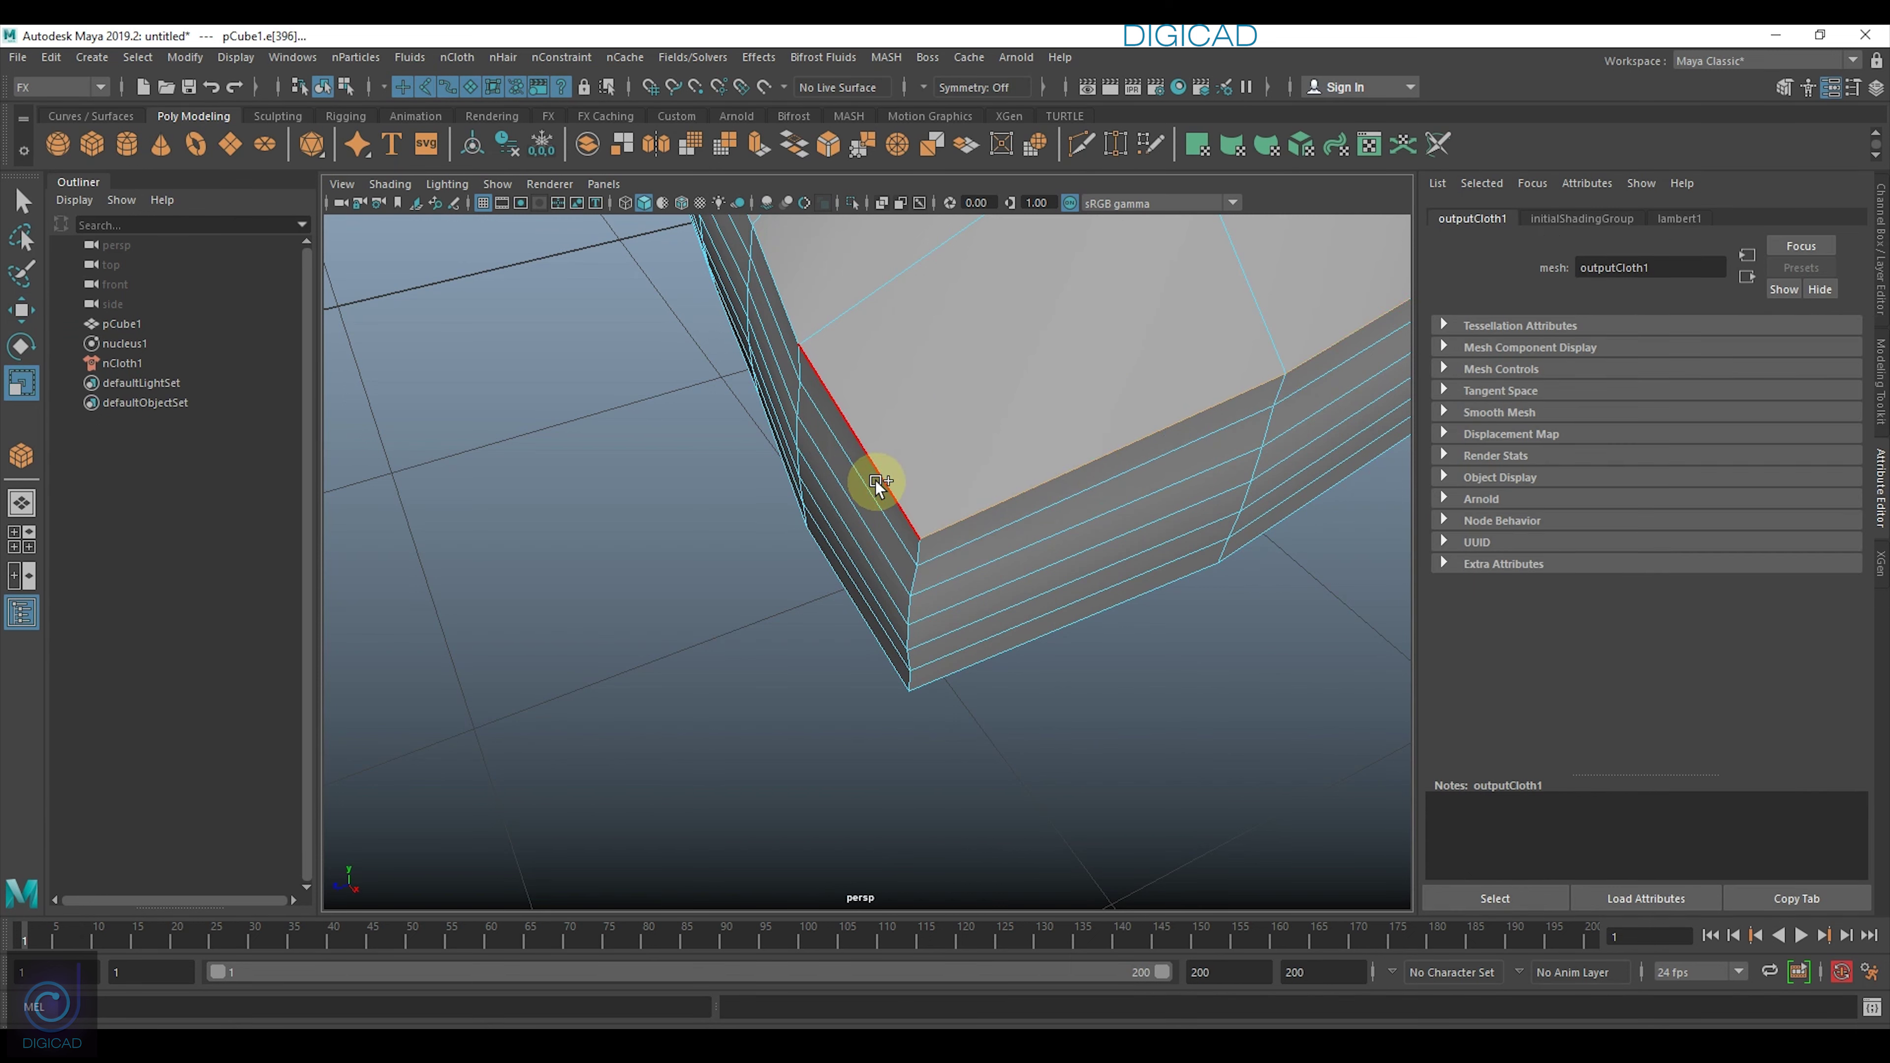
{"action": "left_click", "coordinate": [781, 304]}
{"action": "key", "text": "4"}
In shaded view, select the edge loop around the pillow's side band and zoom out.
{"action": "key", "text": "5"}
{"action": "left_click", "coordinate": [1200, 567]}
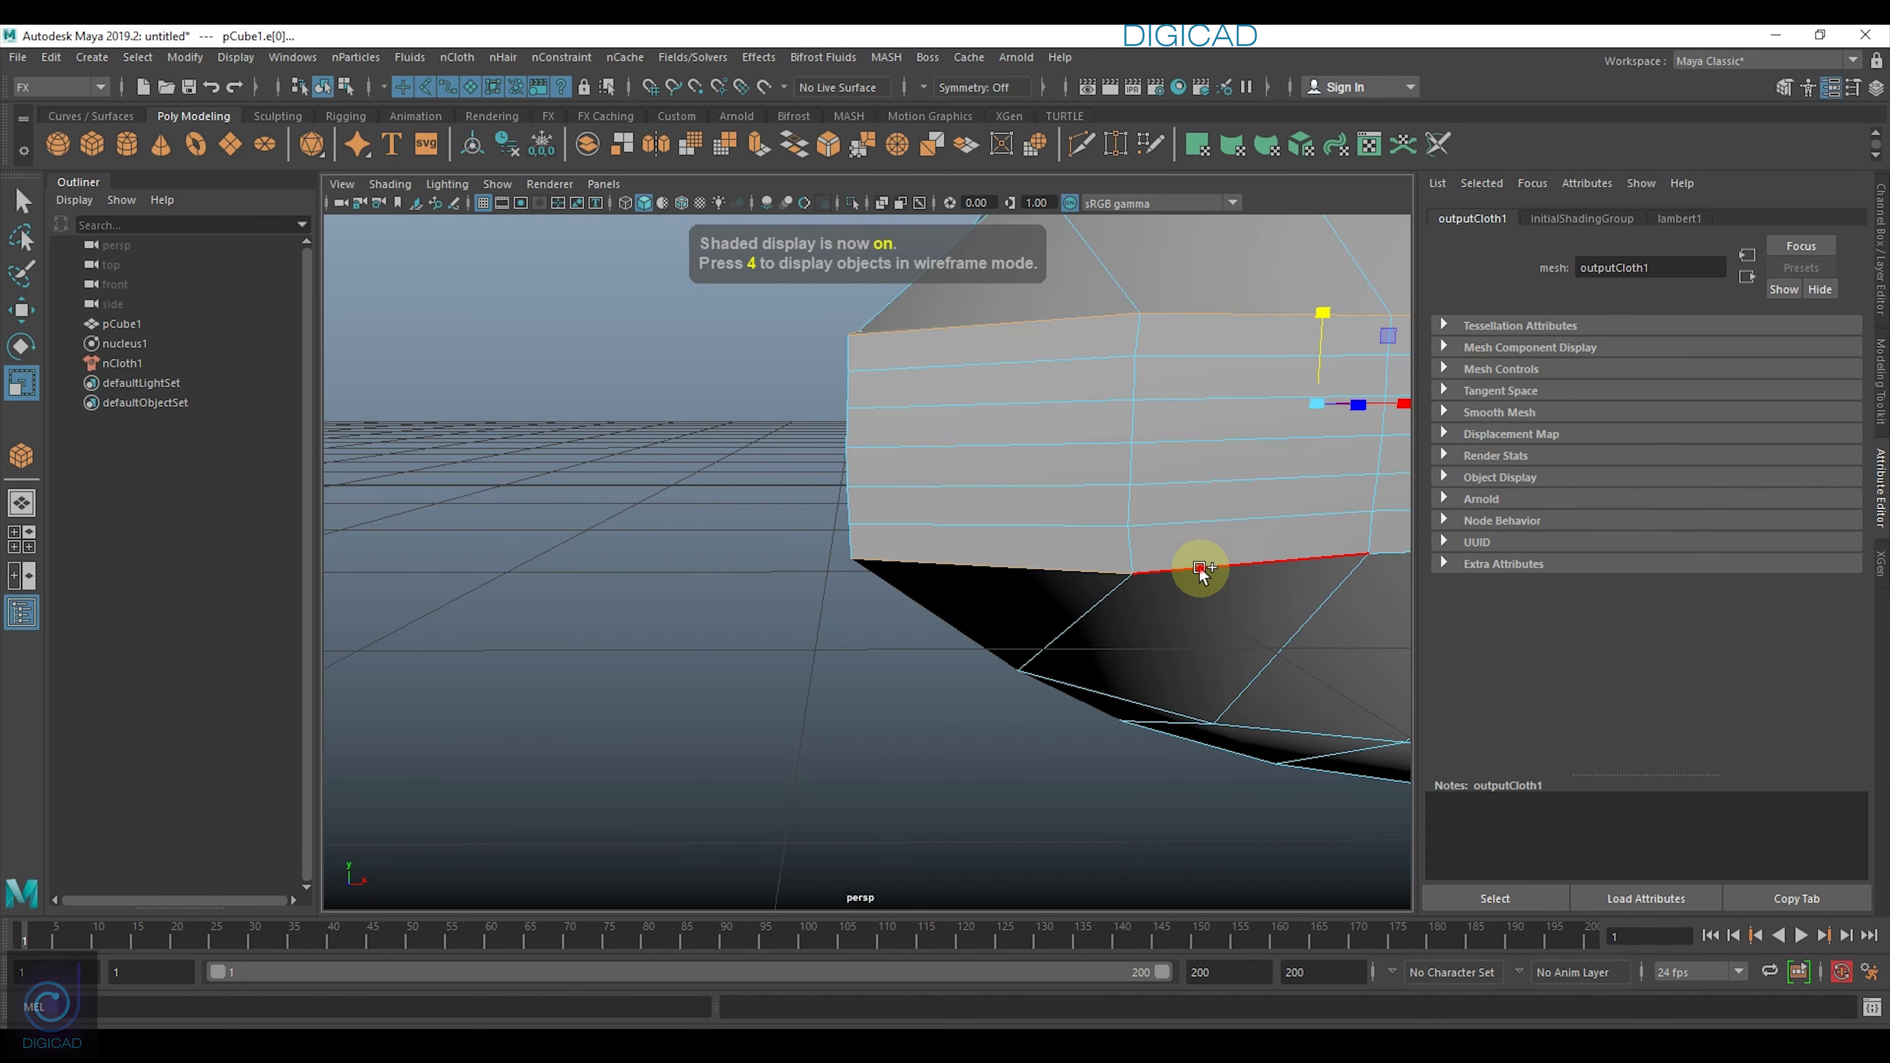
{"action": "double_click", "coordinate": [1200, 567]}
{"action": "scroll", "coordinate": [852, 592], "scroll_direction": "down", "scroll_amount": 3}
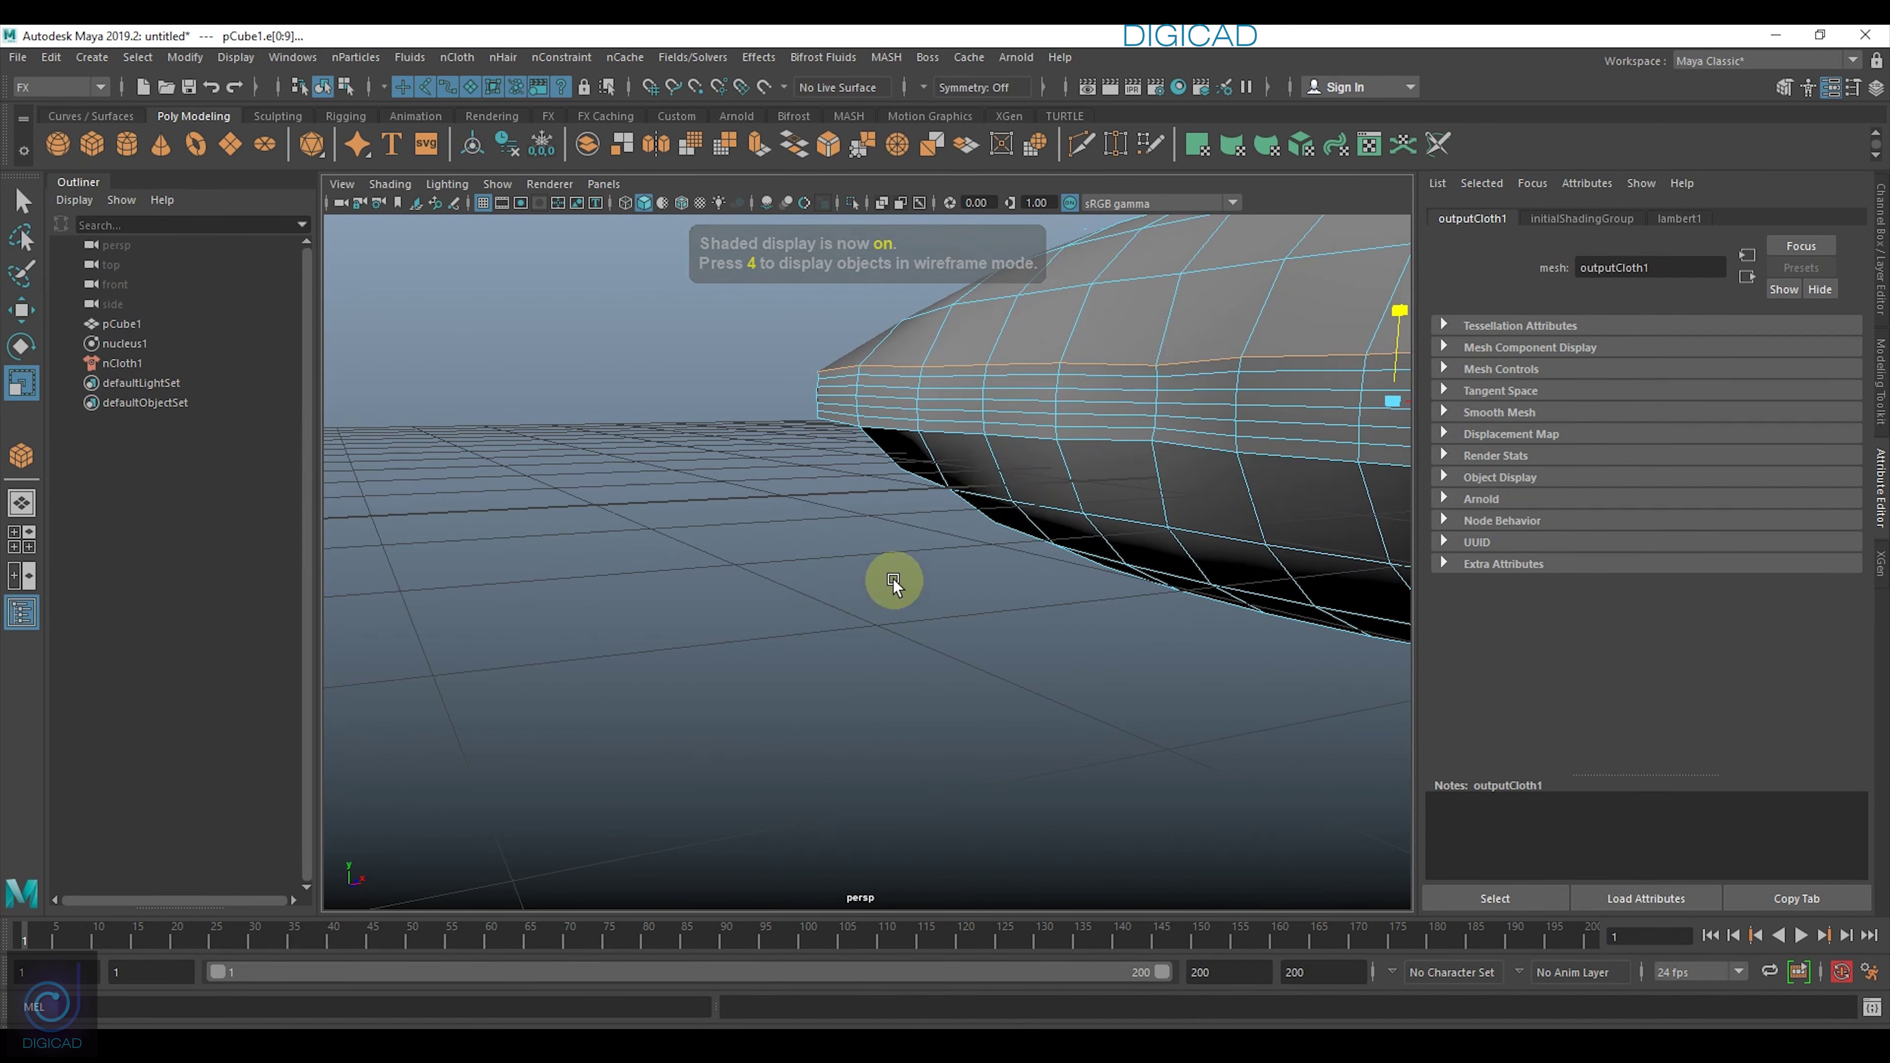
{"action": "left_click_drag", "start_coordinate": [894, 579], "coordinate": [849, 500], "text": "alt"}
{"action": "scroll", "coordinate": [1298, 512], "scroll_direction": "down", "scroll_amount": 5}
{"action": "left_click_drag", "start_coordinate": [1298, 512], "coordinate": [886, 479], "text": "alt"}
Check the loop in wireframe, then bevel it with Ctrl+B.
{"action": "key", "text": "4"}
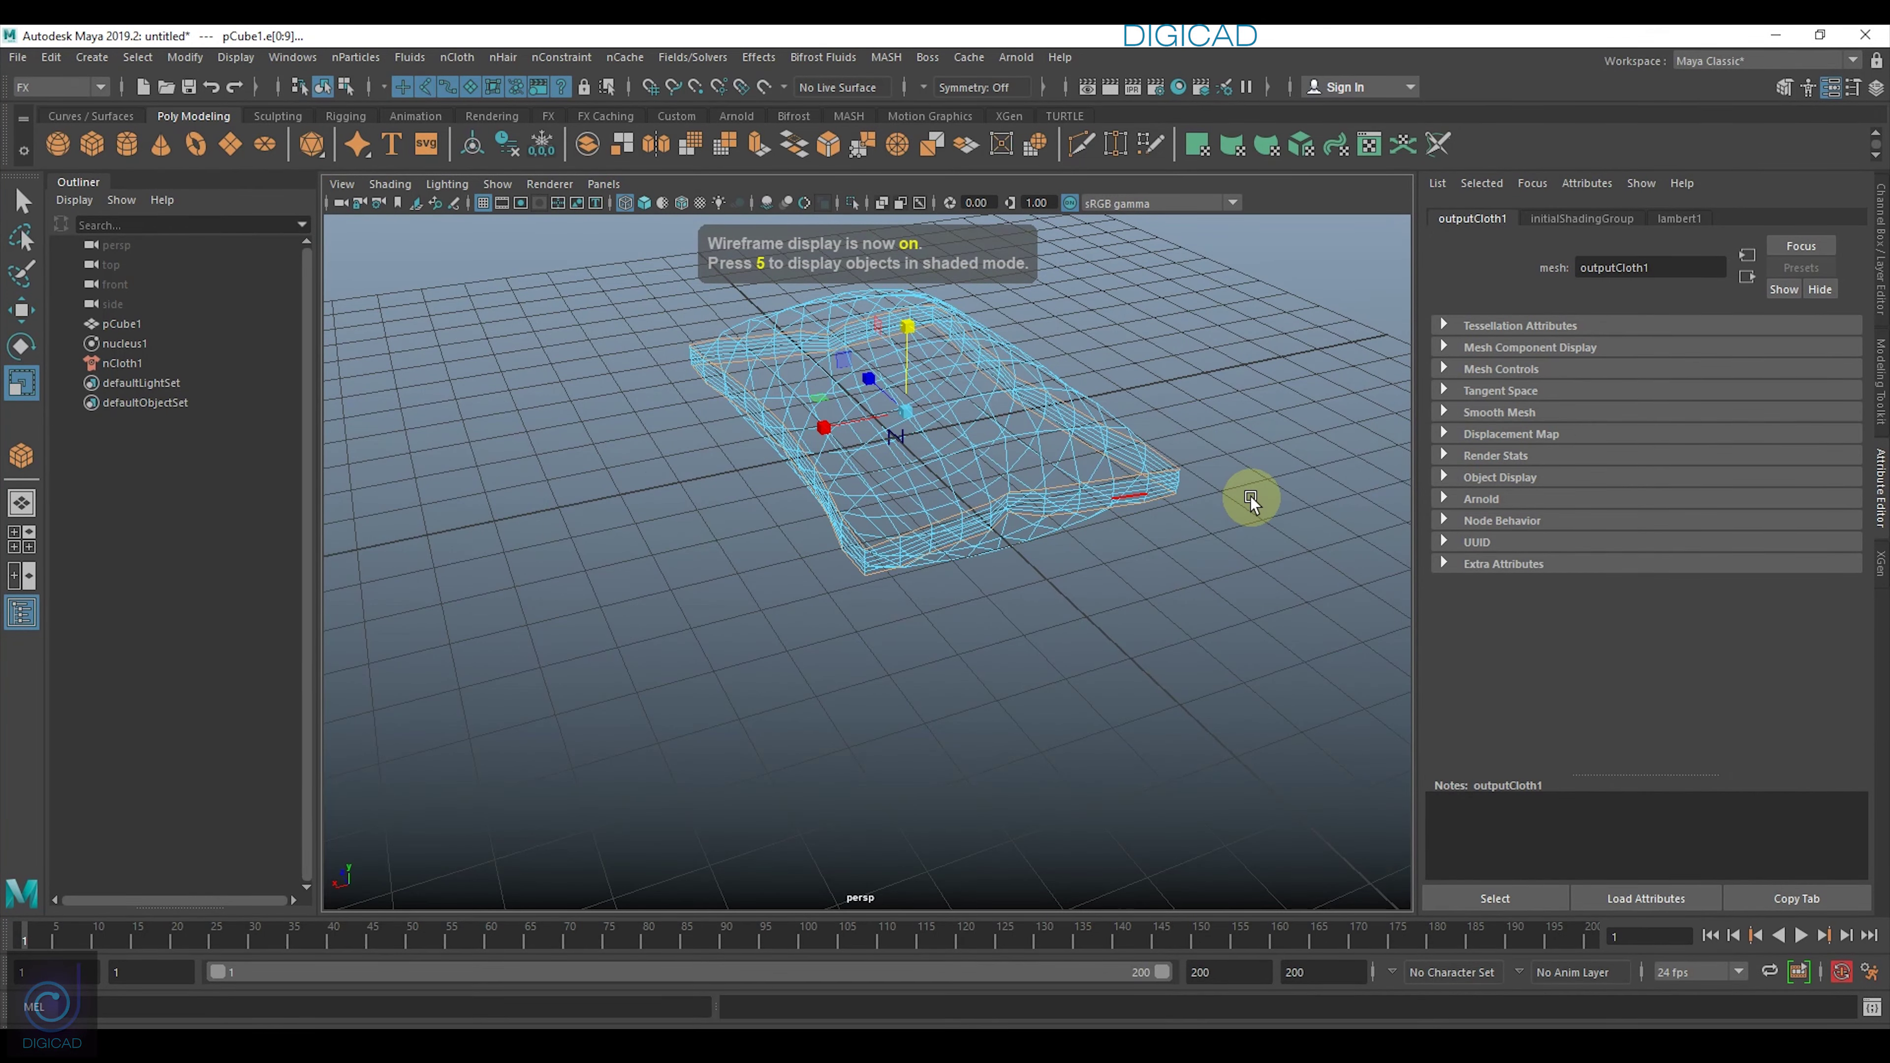
{"action": "mouse_move", "coordinate": [1251, 497]}
{"action": "left_mouse_down", "text": "alt"}
{"action": "mouse_move", "coordinate": [1081, 539]}
{"action": "mouse_move", "coordinate": [928, 522]}
{"action": "mouse_move", "coordinate": [792, 464]}
{"action": "mouse_move", "coordinate": [664, 490]}
{"action": "mouse_move", "coordinate": [567, 537]}
{"action": "mouse_move", "coordinate": [968, 484]}
{"action": "left_mouse_up", "text": "alt"}
{"action": "key", "text": "5"}
{"action": "key", "text": "ctrl+b"}
Adjust the polyBevel1 Fraction up and back down to 0.17, checking the corner close up.
{"action": "left_click_drag", "start_coordinate": [1241, 489], "coordinate": [1213, 494]}
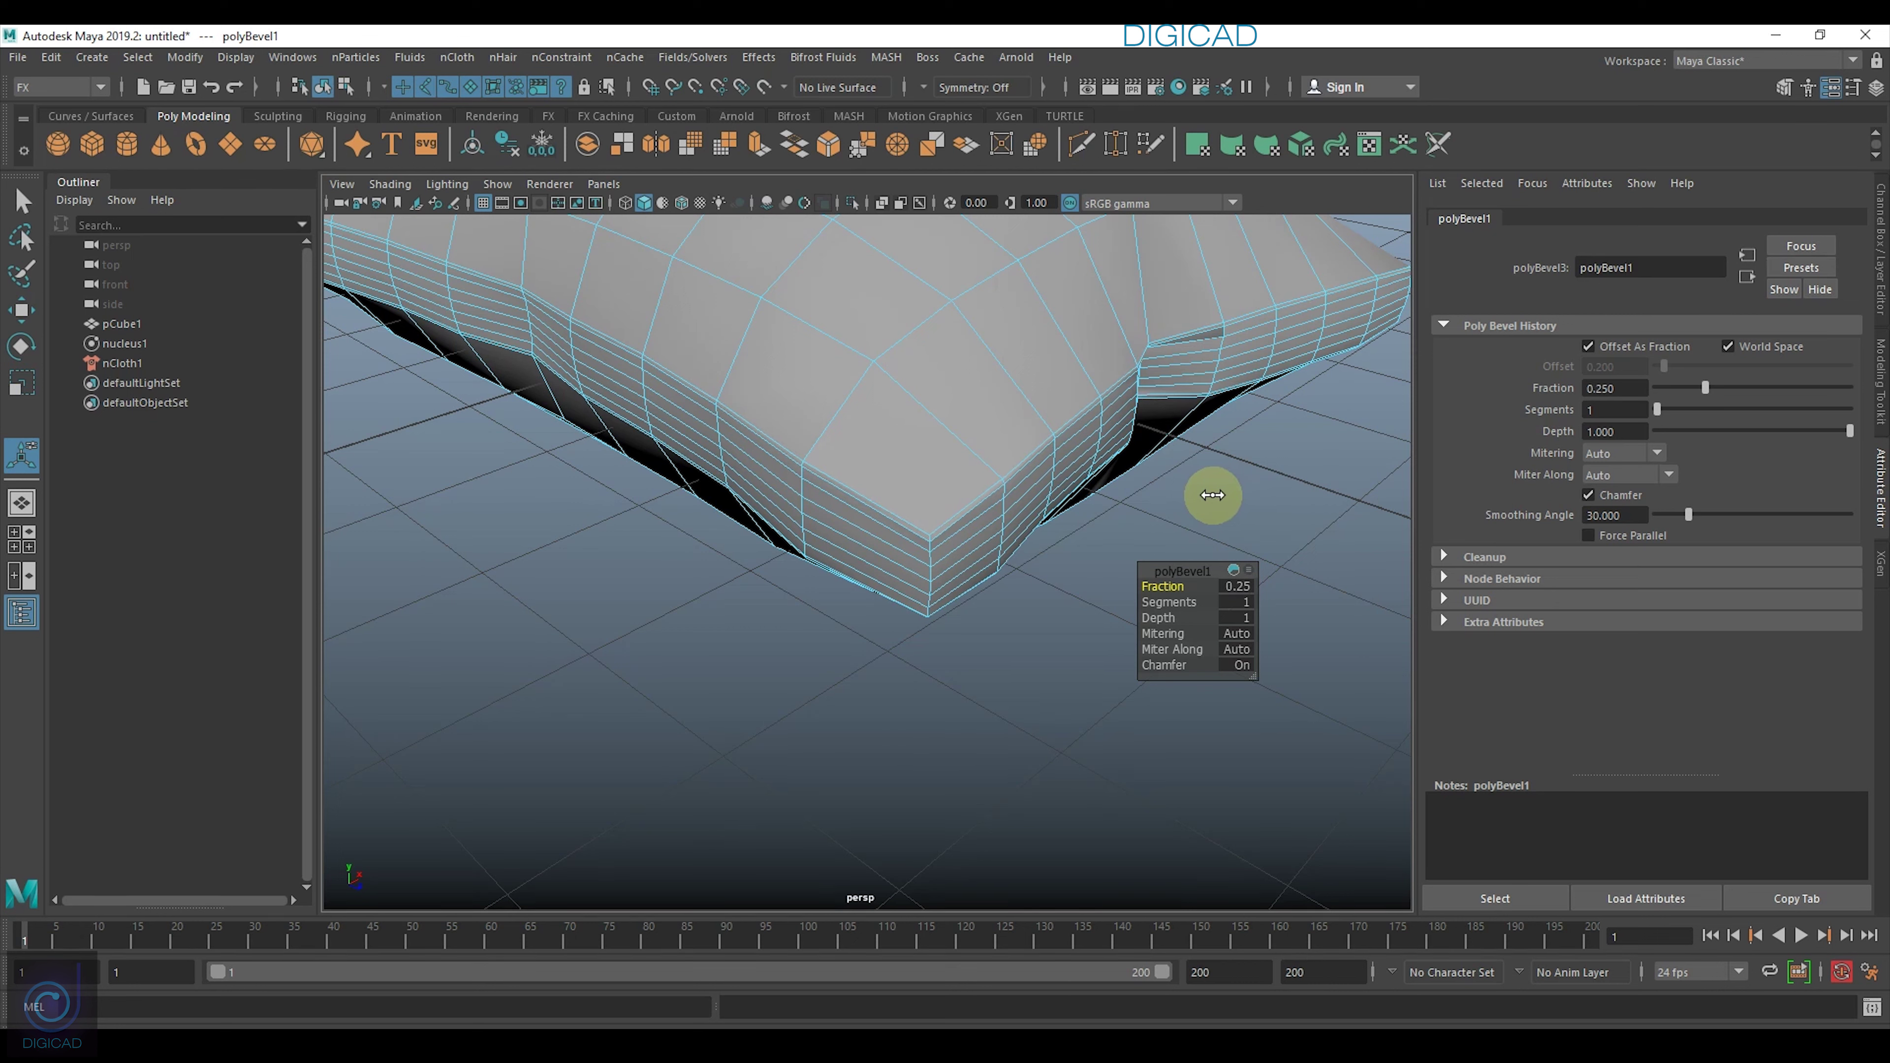
{"action": "right_click_drag", "start_coordinate": [920, 549], "coordinate": [1062, 642], "text": "alt"}
{"action": "left_click_drag", "start_coordinate": [1062, 642], "coordinate": [999, 553], "text": "alt"}
{"action": "middle_click_drag", "start_coordinate": [999, 554], "coordinate": [996, 555]}
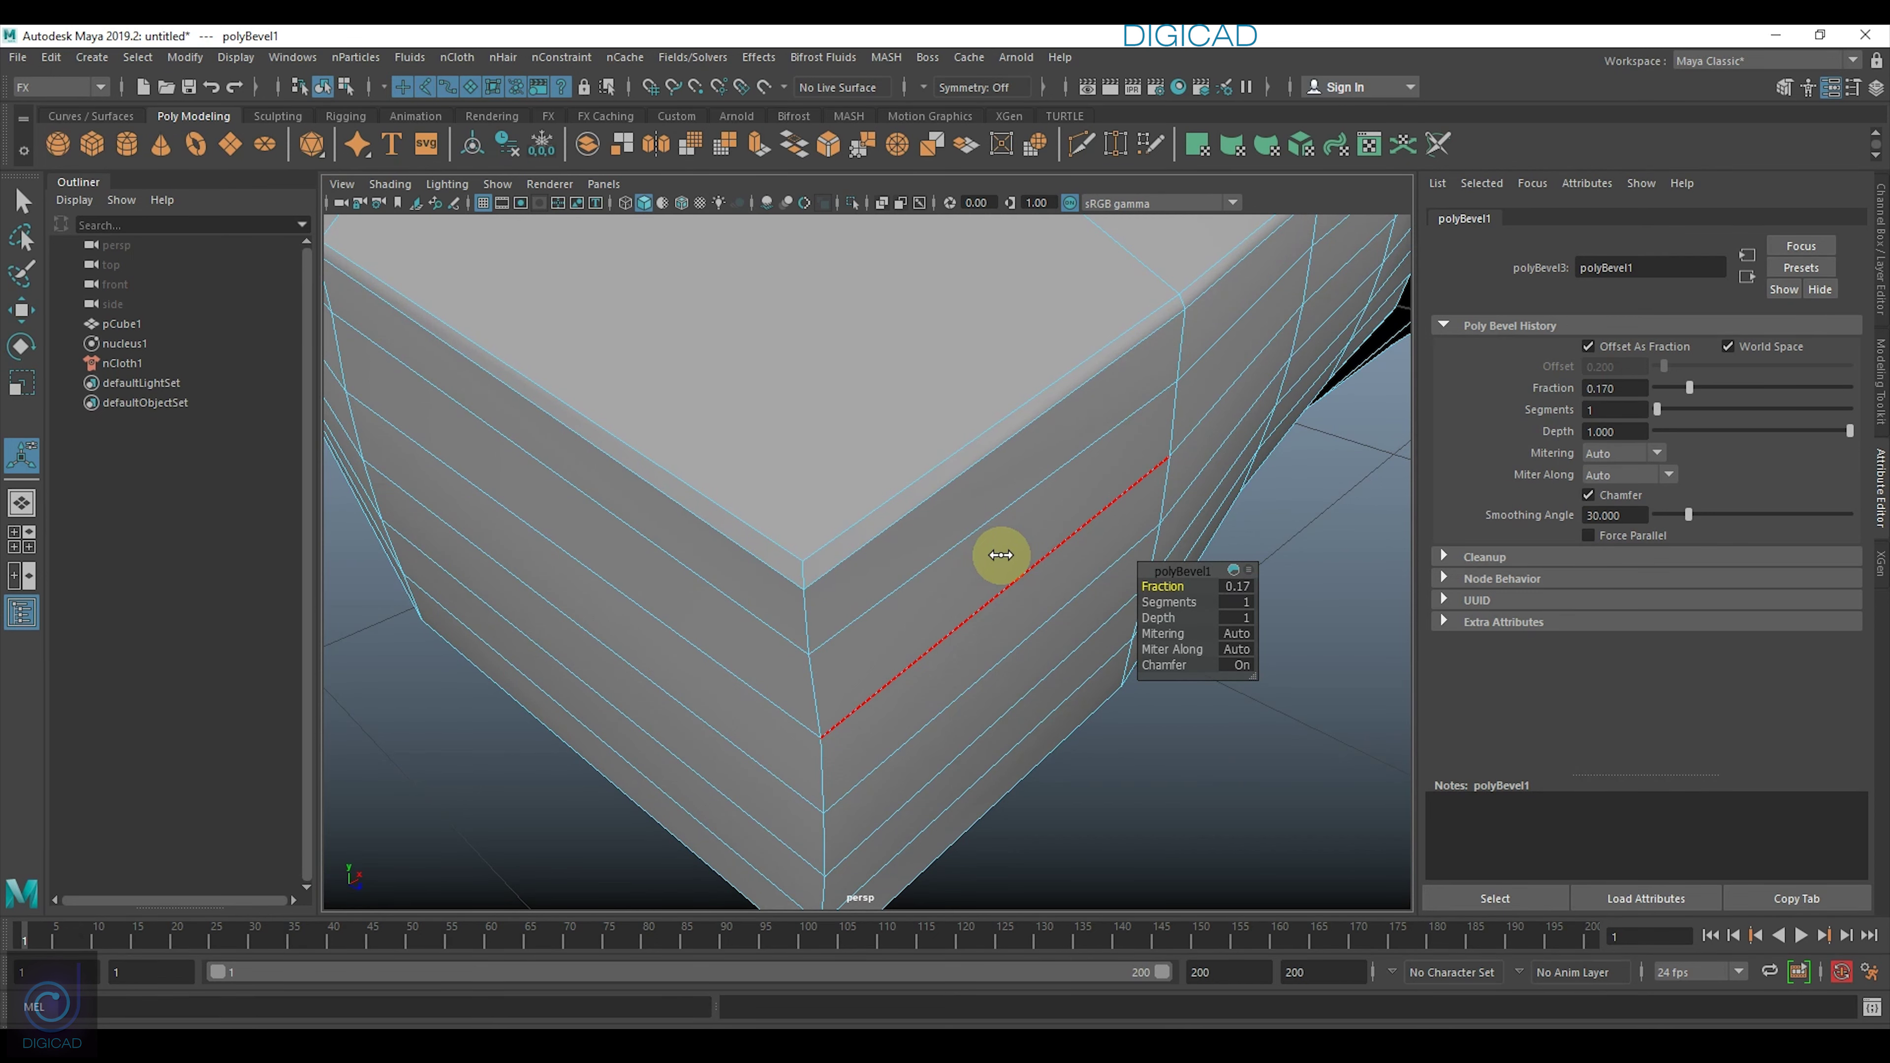
{"action": "scroll", "coordinate": [999, 555], "scroll_direction": "up", "scroll_amount": 3}
{"action": "mouse_move", "coordinate": [1041, 560]}
{"action": "right_mouse_down", "text": "alt"}
{"action": "mouse_move", "coordinate": [911, 546]}
{"action": "mouse_move", "coordinate": [926, 555]}
{"action": "mouse_move", "coordinate": [940, 417]}
{"action": "mouse_move", "coordinate": [897, 517]}
{"action": "mouse_move", "coordinate": [966, 429]}
{"action": "right_mouse_up", "text": "alt"}
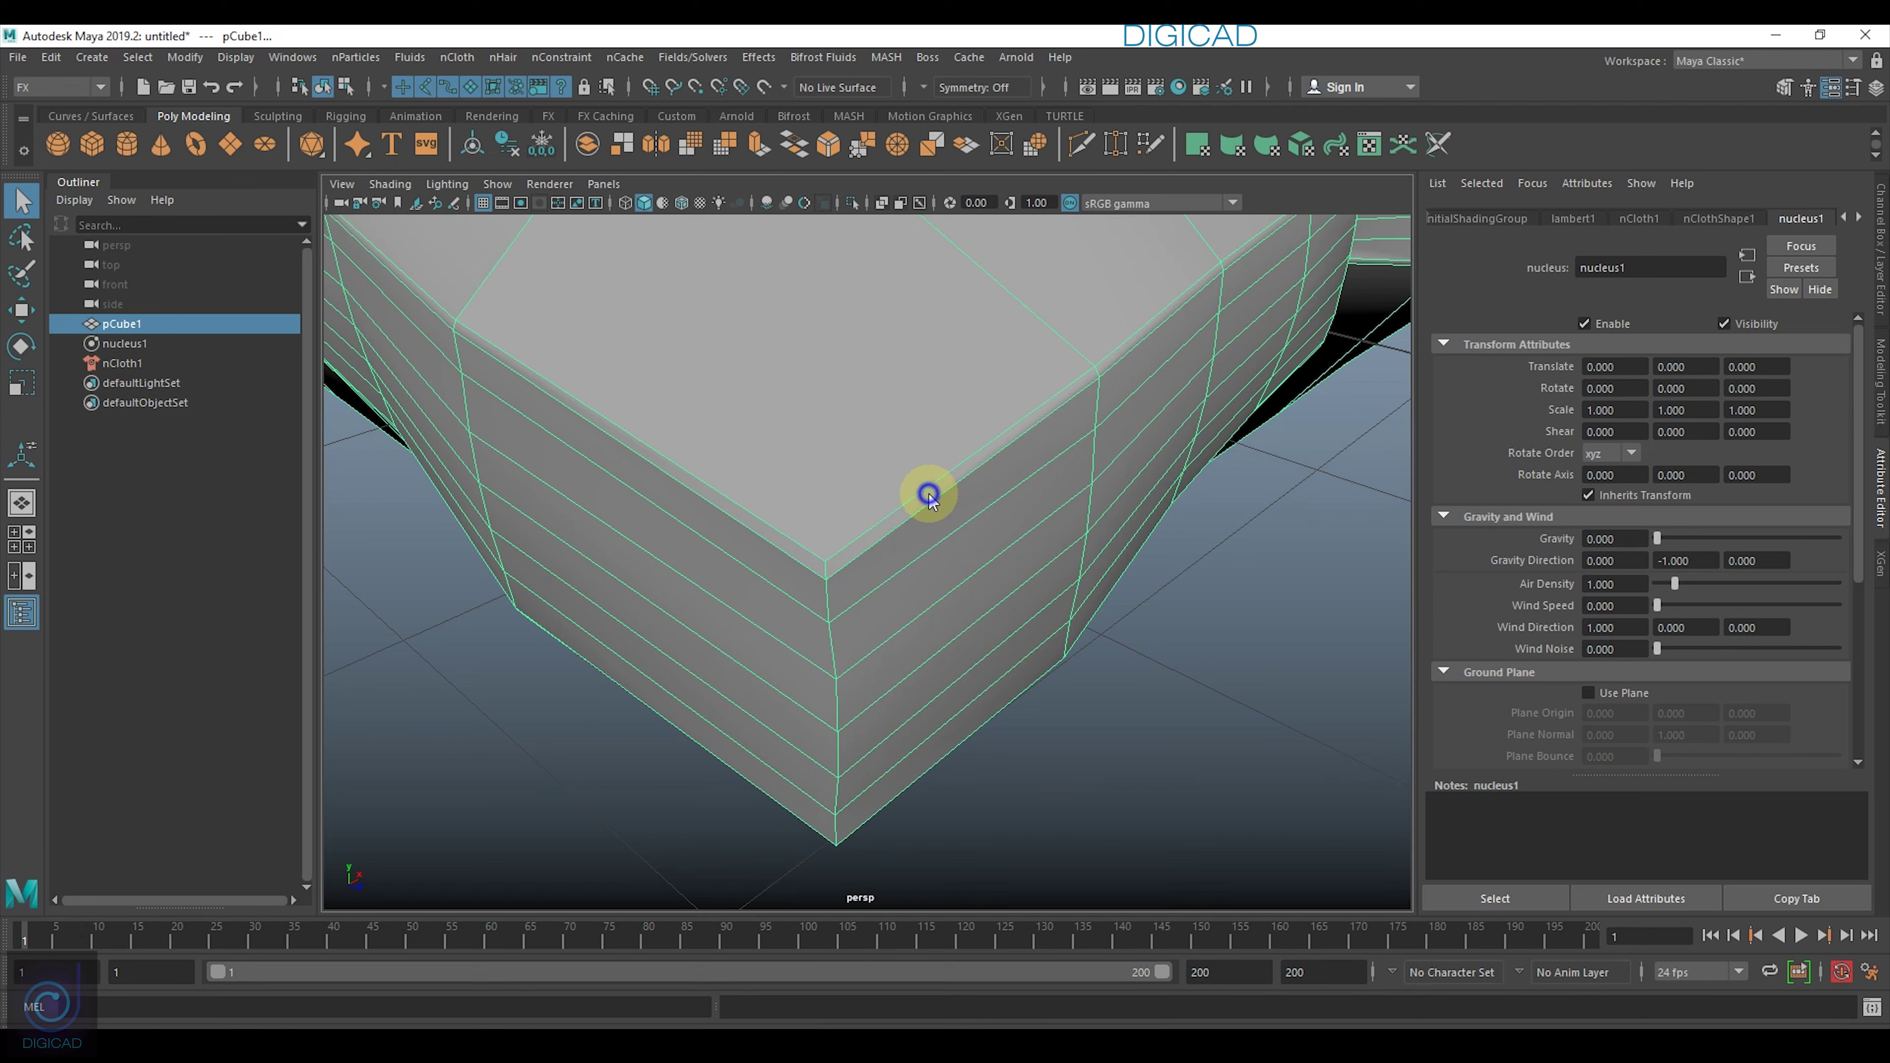
In face mode, select the thin bevel face loop around the pillow's edge.
{"action": "right_click_drag", "start_coordinate": [930, 469], "coordinate": [935, 512]}
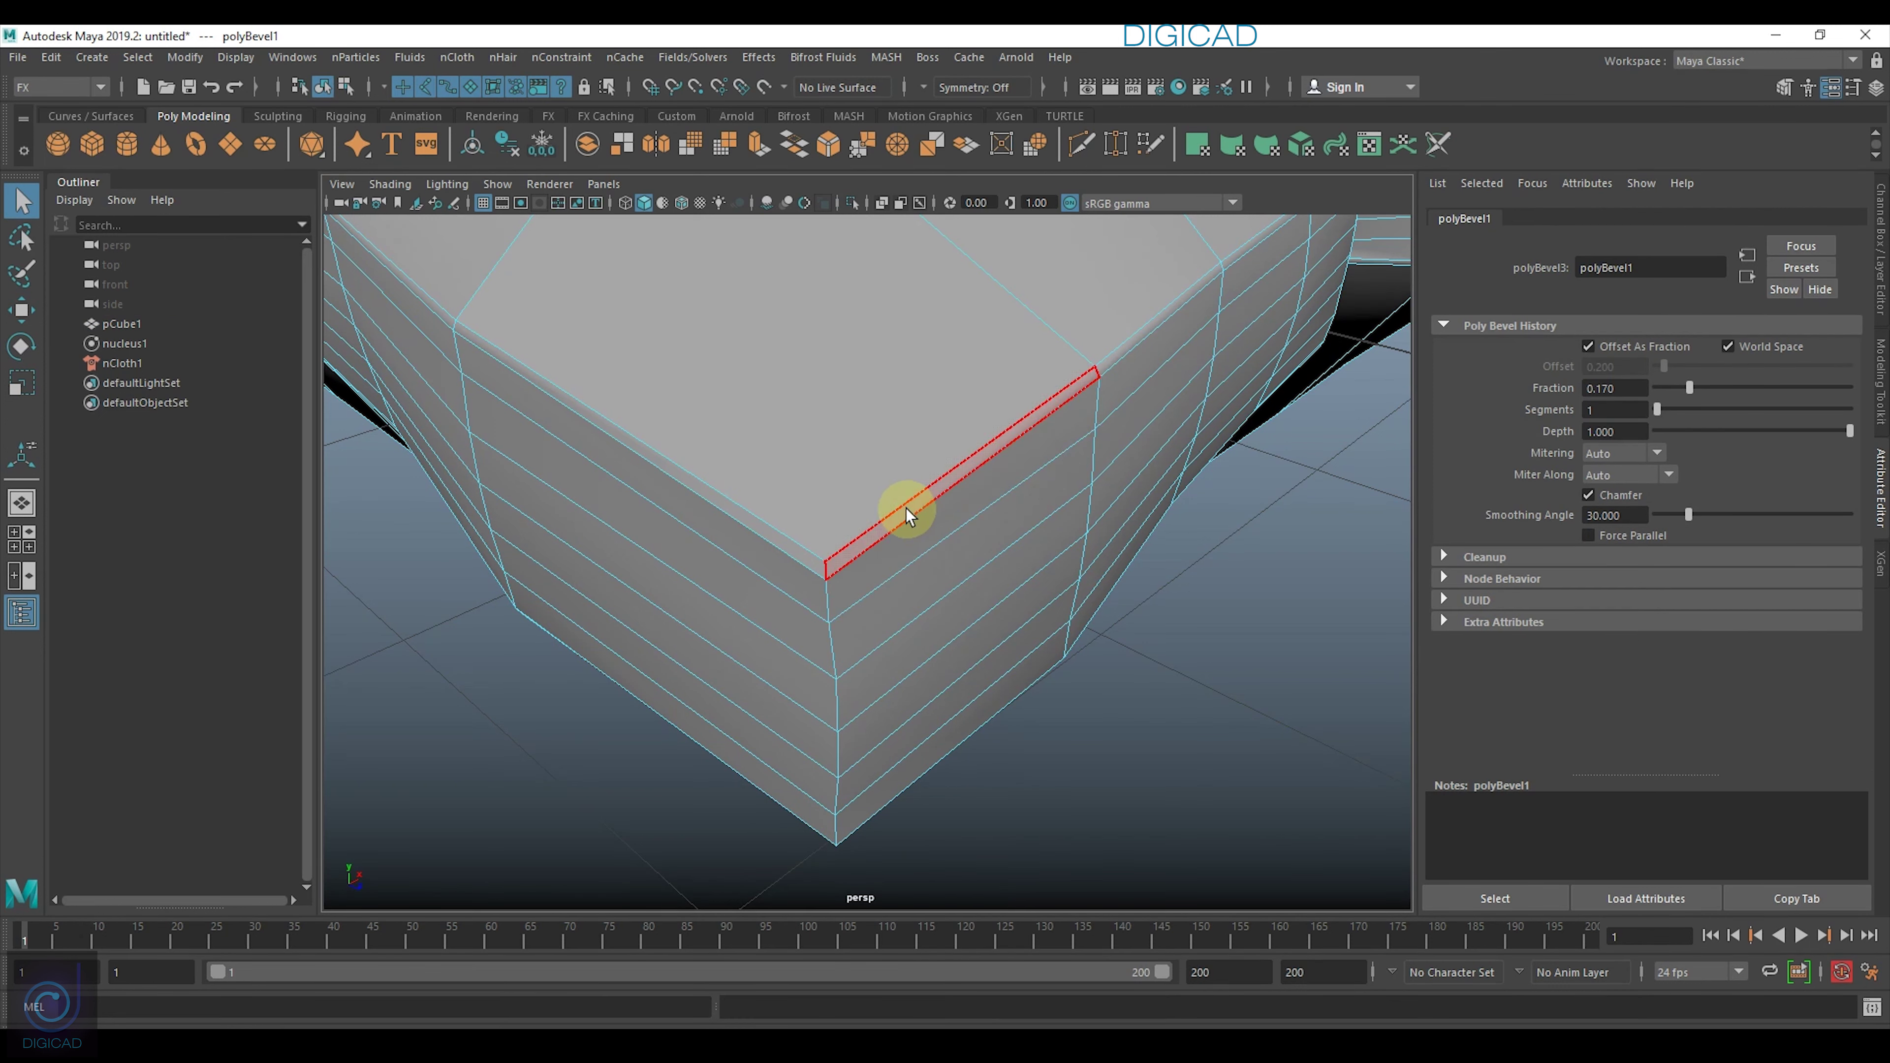
{"action": "left_click", "coordinate": [902, 511]}
{"action": "double_click", "coordinate": [806, 556], "text": "shift"}
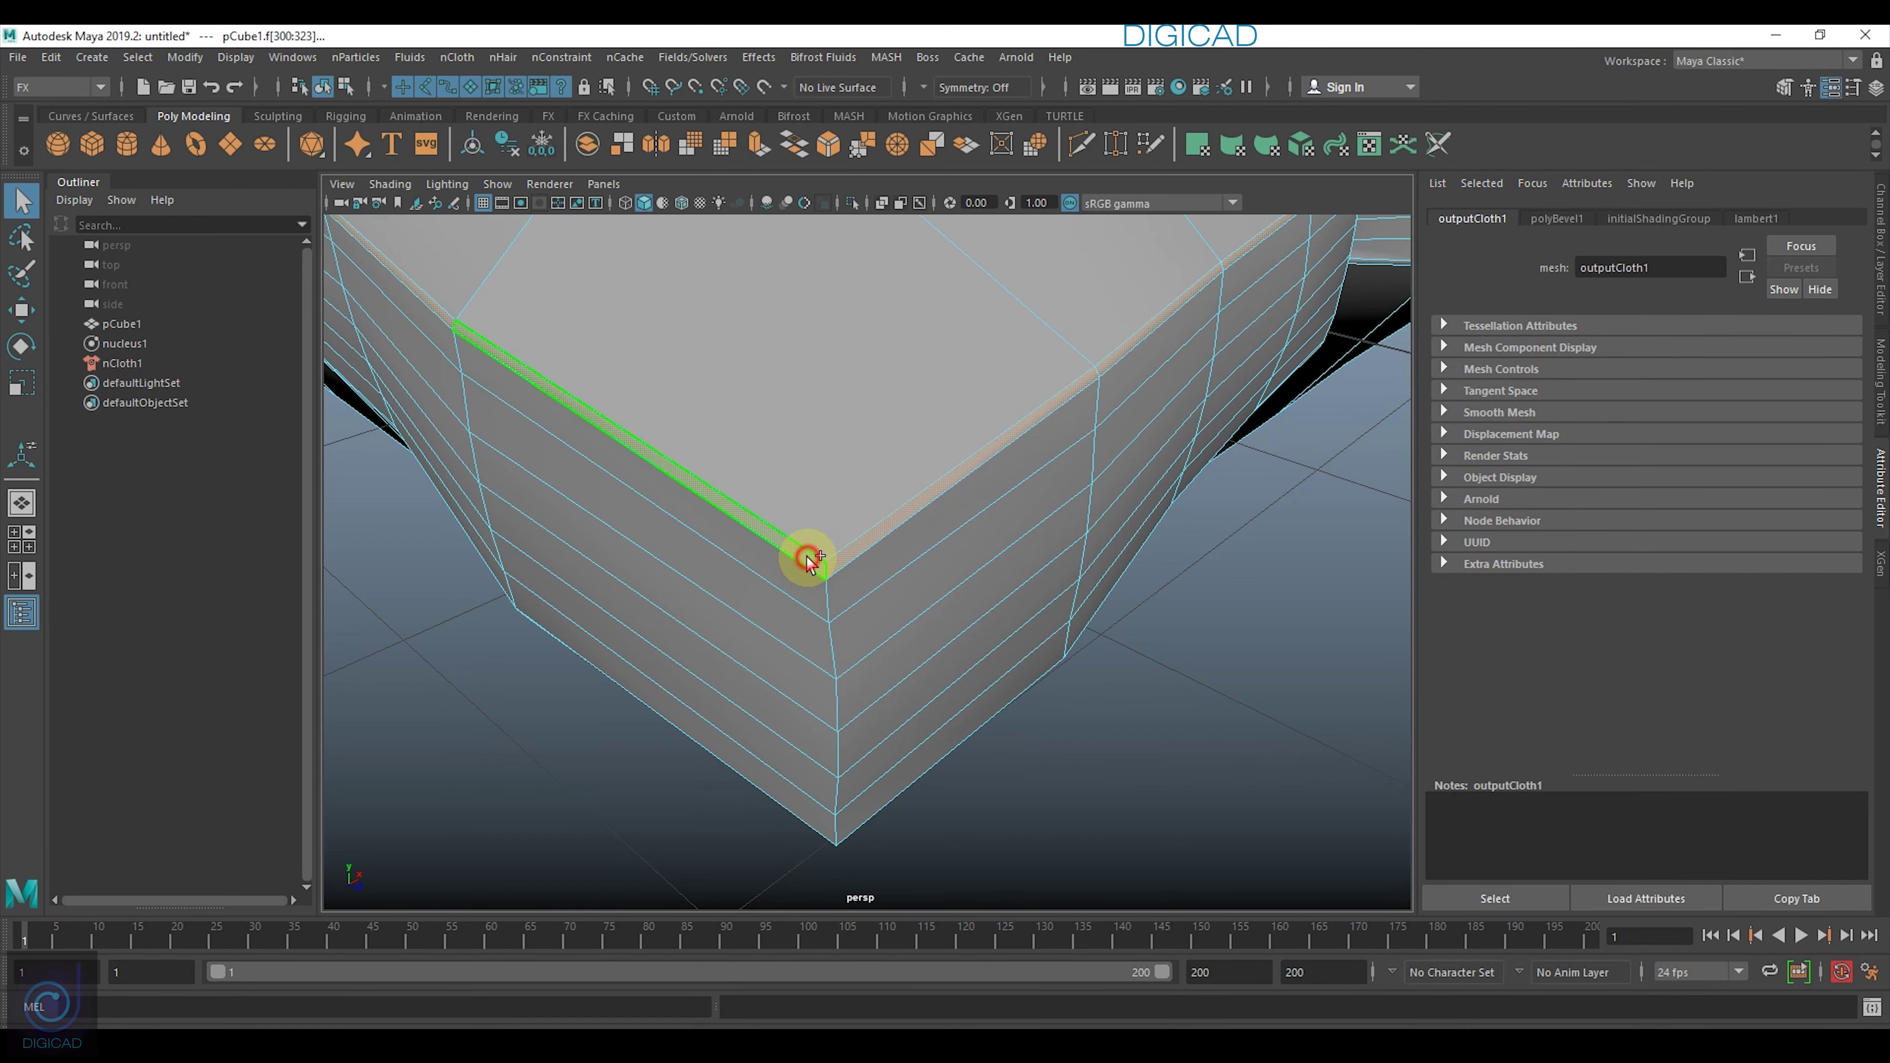
{"action": "left_click_drag", "start_coordinate": [801, 549], "coordinate": [928, 688], "text": "alt"}
{"action": "middle_click_drag", "start_coordinate": [907, 675], "coordinate": [882, 445], "text": "alt"}
{"action": "mouse_move", "coordinate": [882, 445]}
{"action": "left_mouse_down", "text": "alt"}
{"action": "mouse_move", "coordinate": [899, 647]}
{"action": "mouse_move", "coordinate": [877, 611]}
{"action": "mouse_move", "coordinate": [885, 555]}
{"action": "left_mouse_up", "text": "alt"}
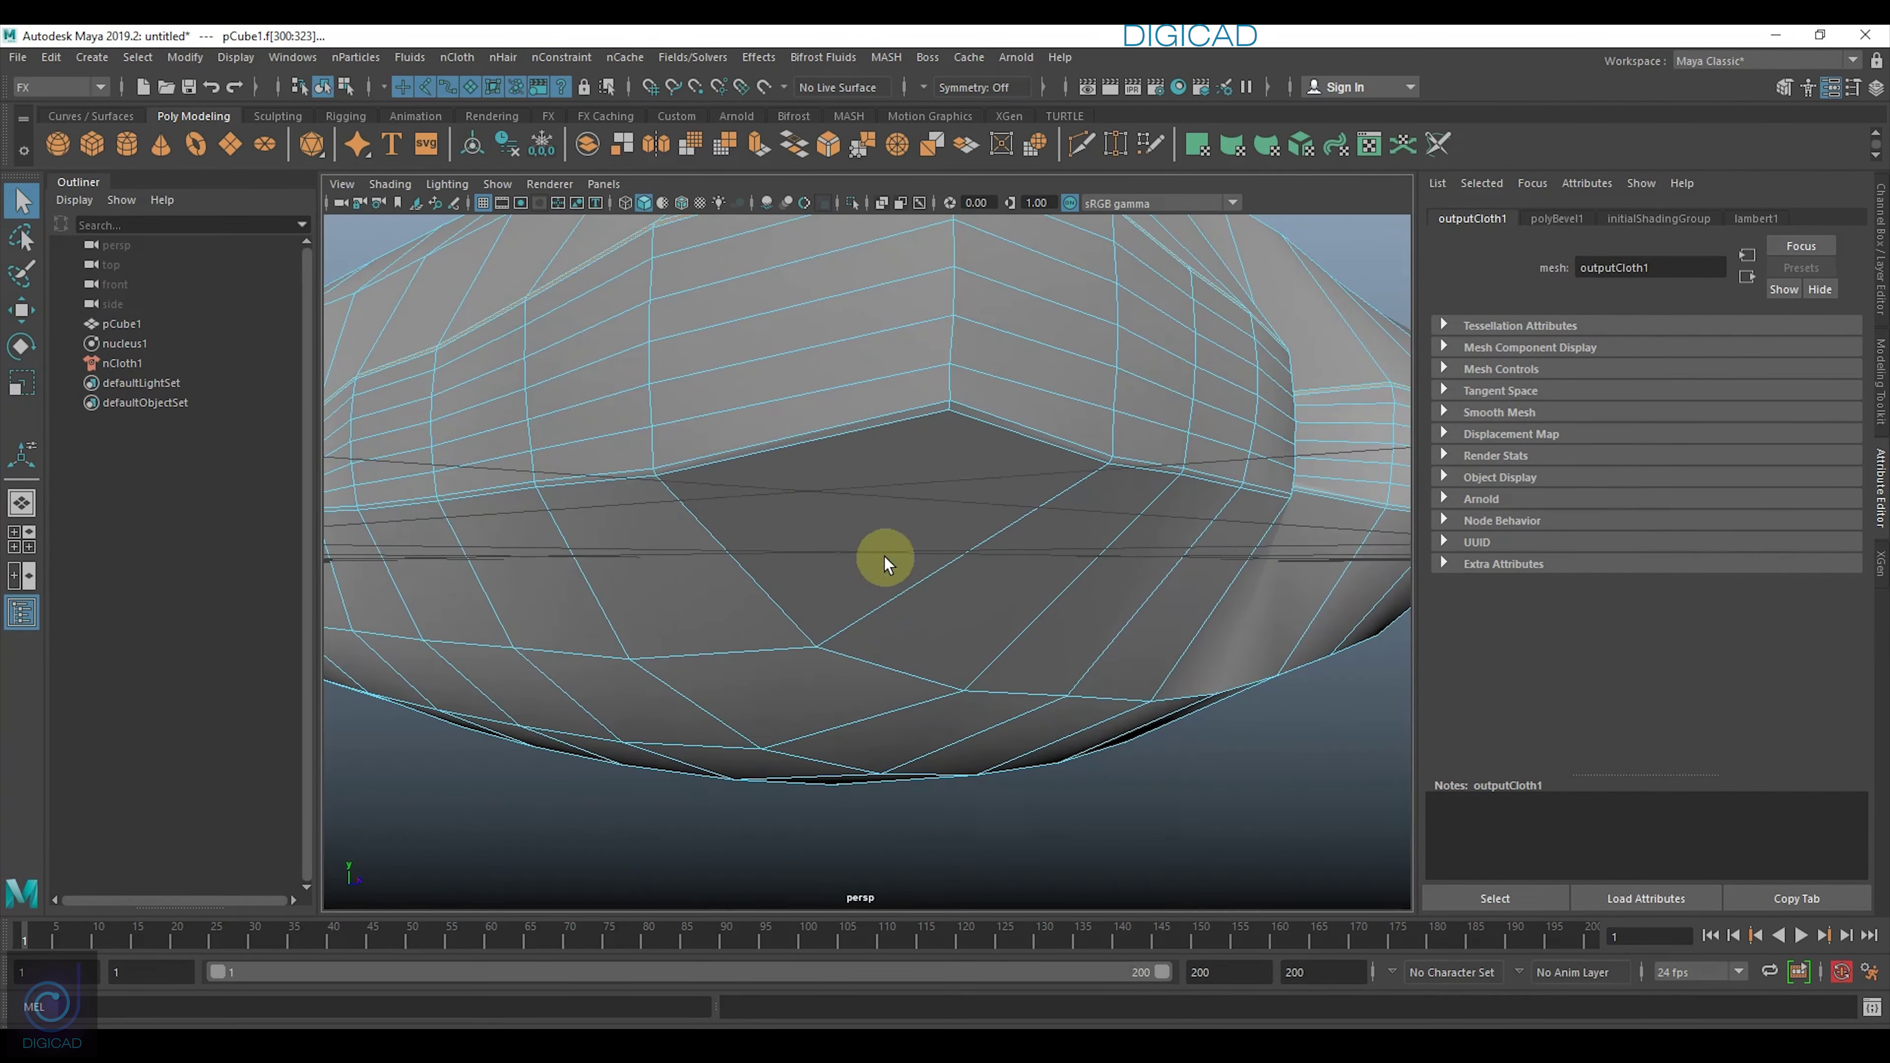
{"action": "left_click", "coordinate": [921, 413]}
{"action": "double_click", "coordinate": [964, 410], "text": "shift"}
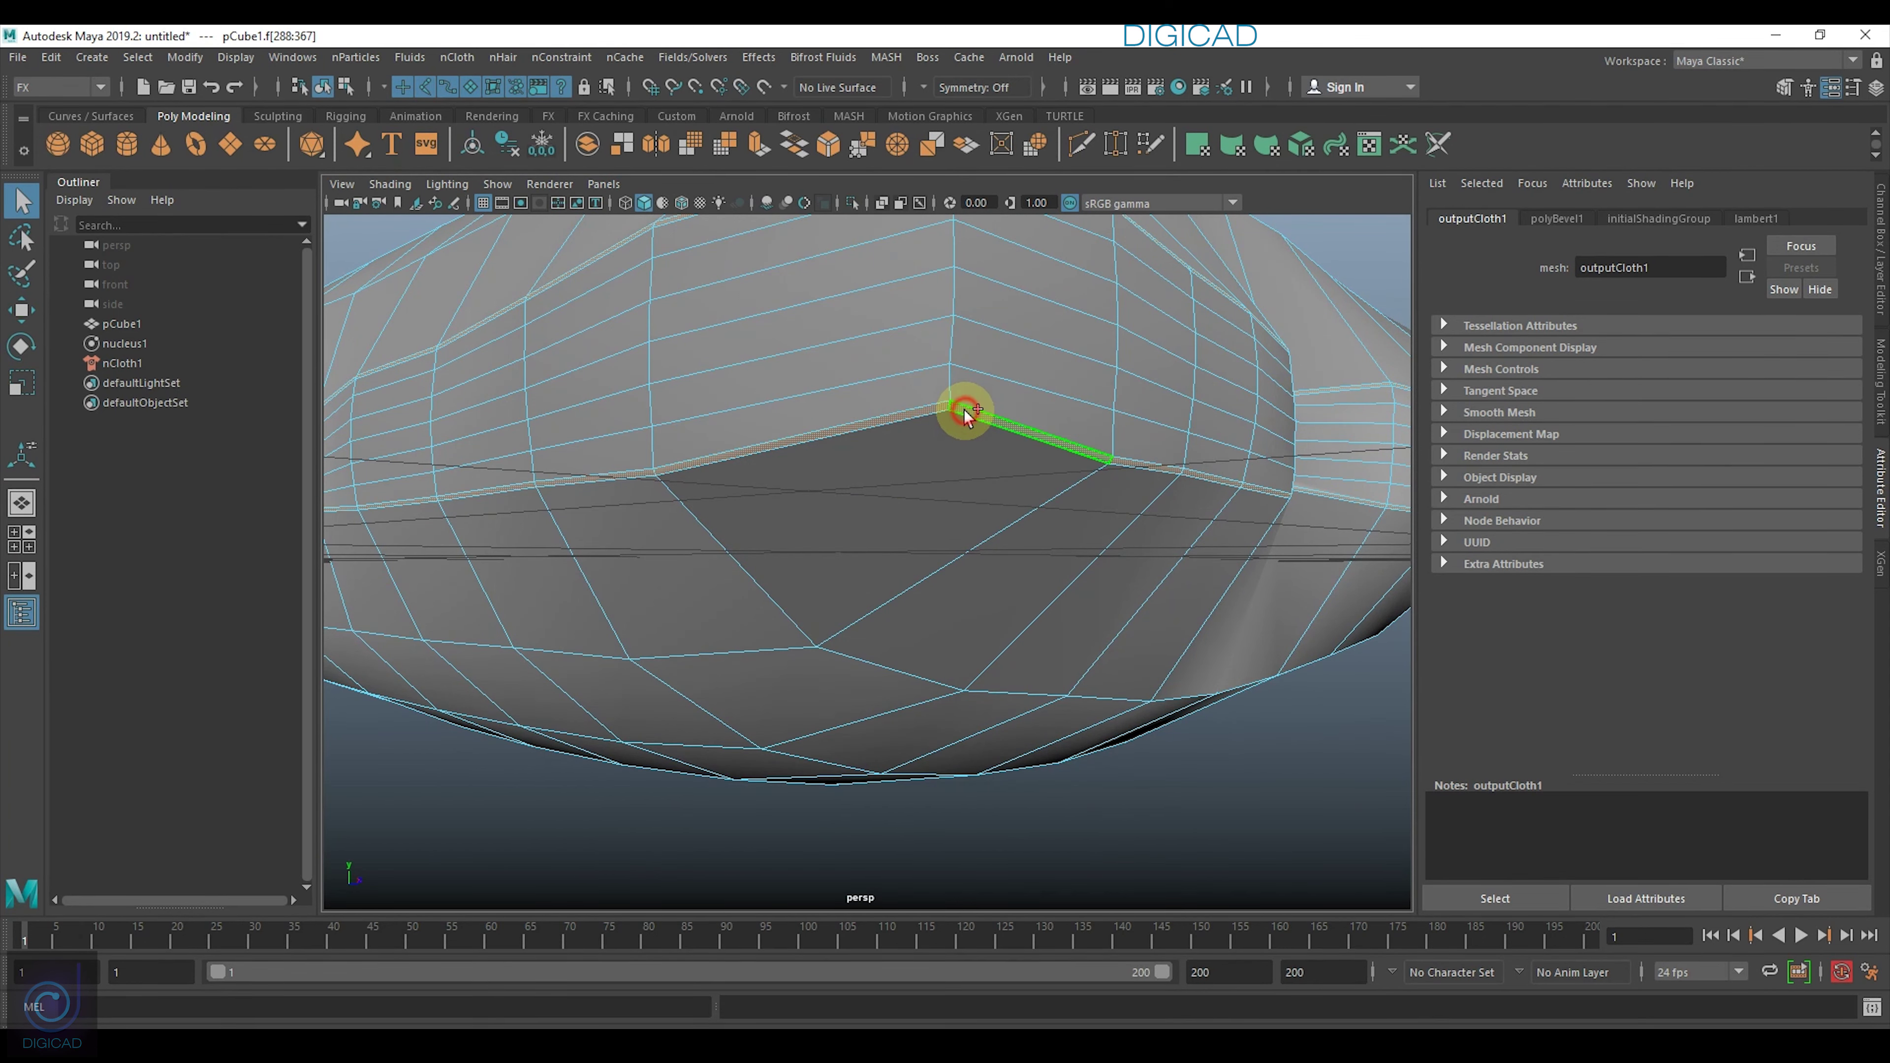
Inspect the cloth in wireframe, then return it to shaded display.
{"action": "mouse_move", "coordinate": [1118, 401]}
{"action": "left_mouse_down", "text": "alt"}
{"action": "mouse_move", "coordinate": [1055, 464]}
{"action": "mouse_move", "coordinate": [1047, 537]}
{"action": "mouse_move", "coordinate": [1089, 642]}
{"action": "mouse_move", "coordinate": [987, 644]}
{"action": "mouse_move", "coordinate": [1003, 600]}
{"action": "mouse_move", "coordinate": [900, 654]}
{"action": "left_mouse_up", "text": "alt"}
{"action": "key", "text": "4"}
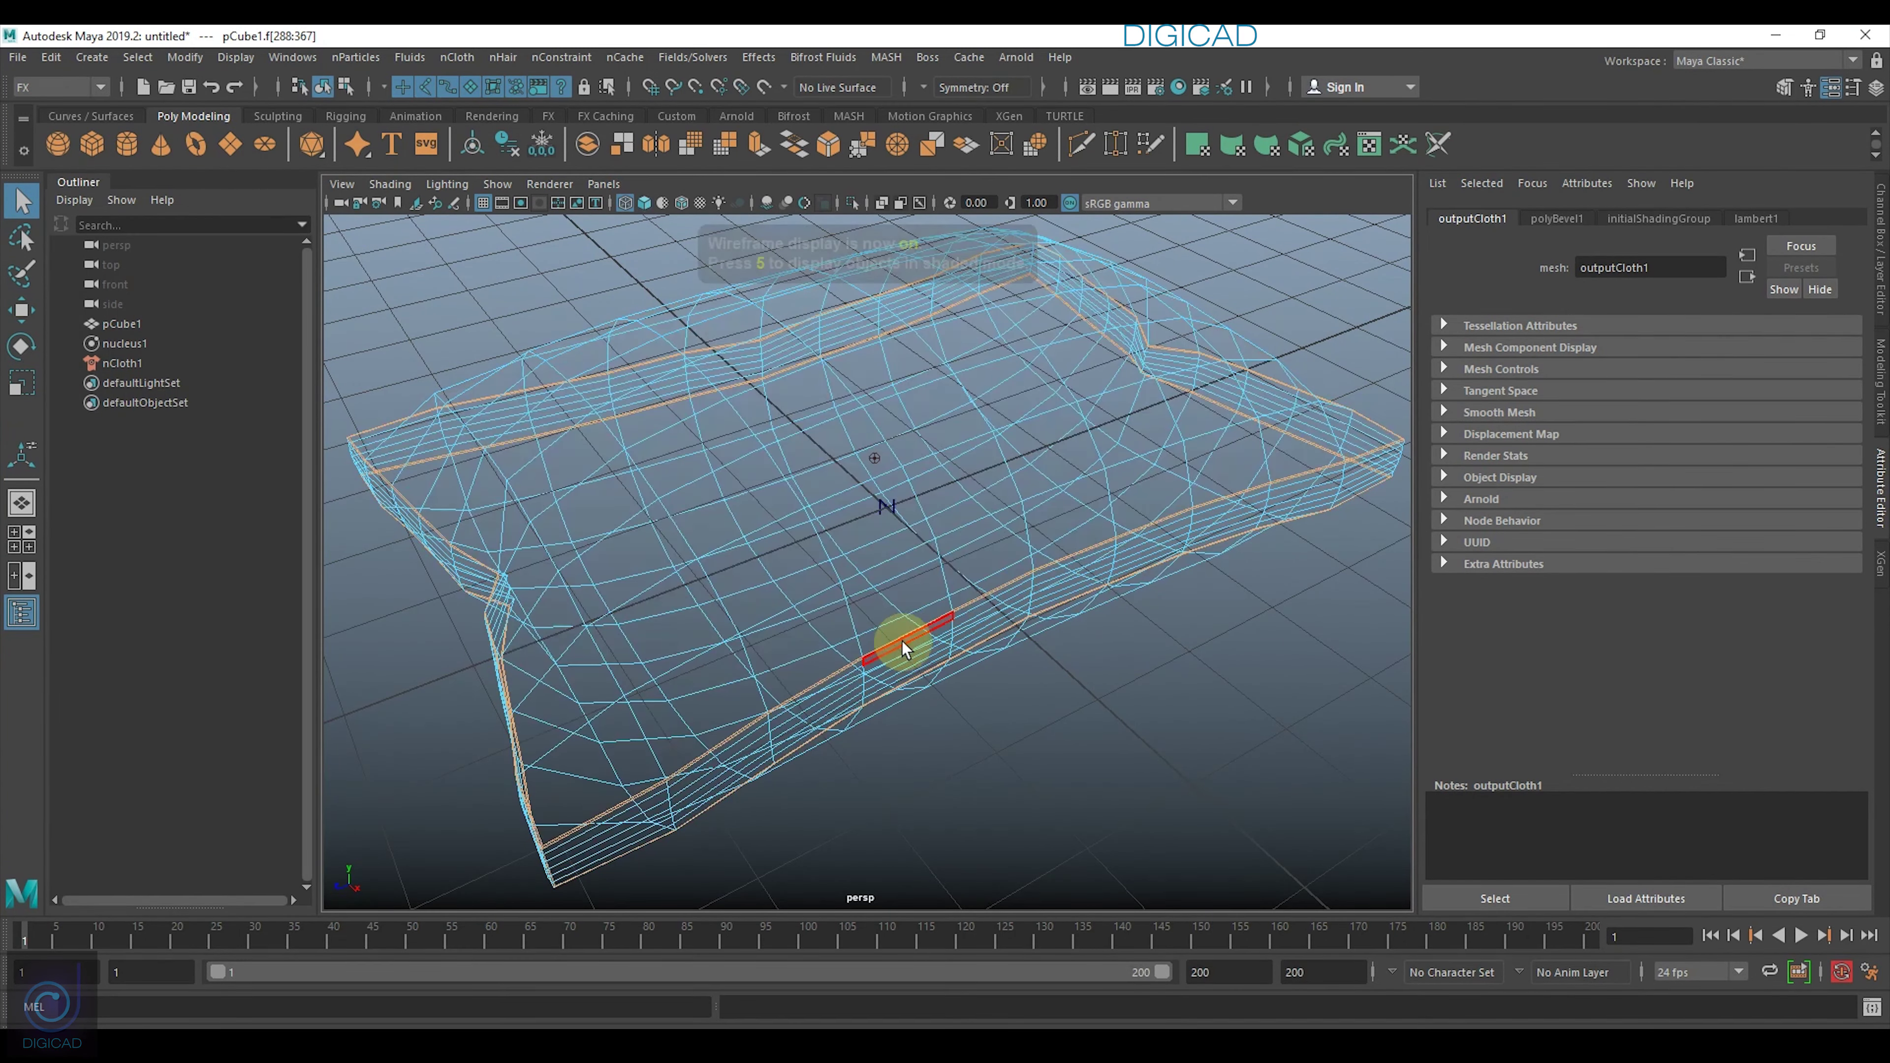
{"action": "mouse_move", "coordinate": [752, 670]}
{"action": "left_mouse_down", "text": "alt"}
{"action": "mouse_move", "coordinate": [979, 612]}
{"action": "mouse_move", "coordinate": [960, 624]}
{"action": "left_mouse_up", "text": "alt"}
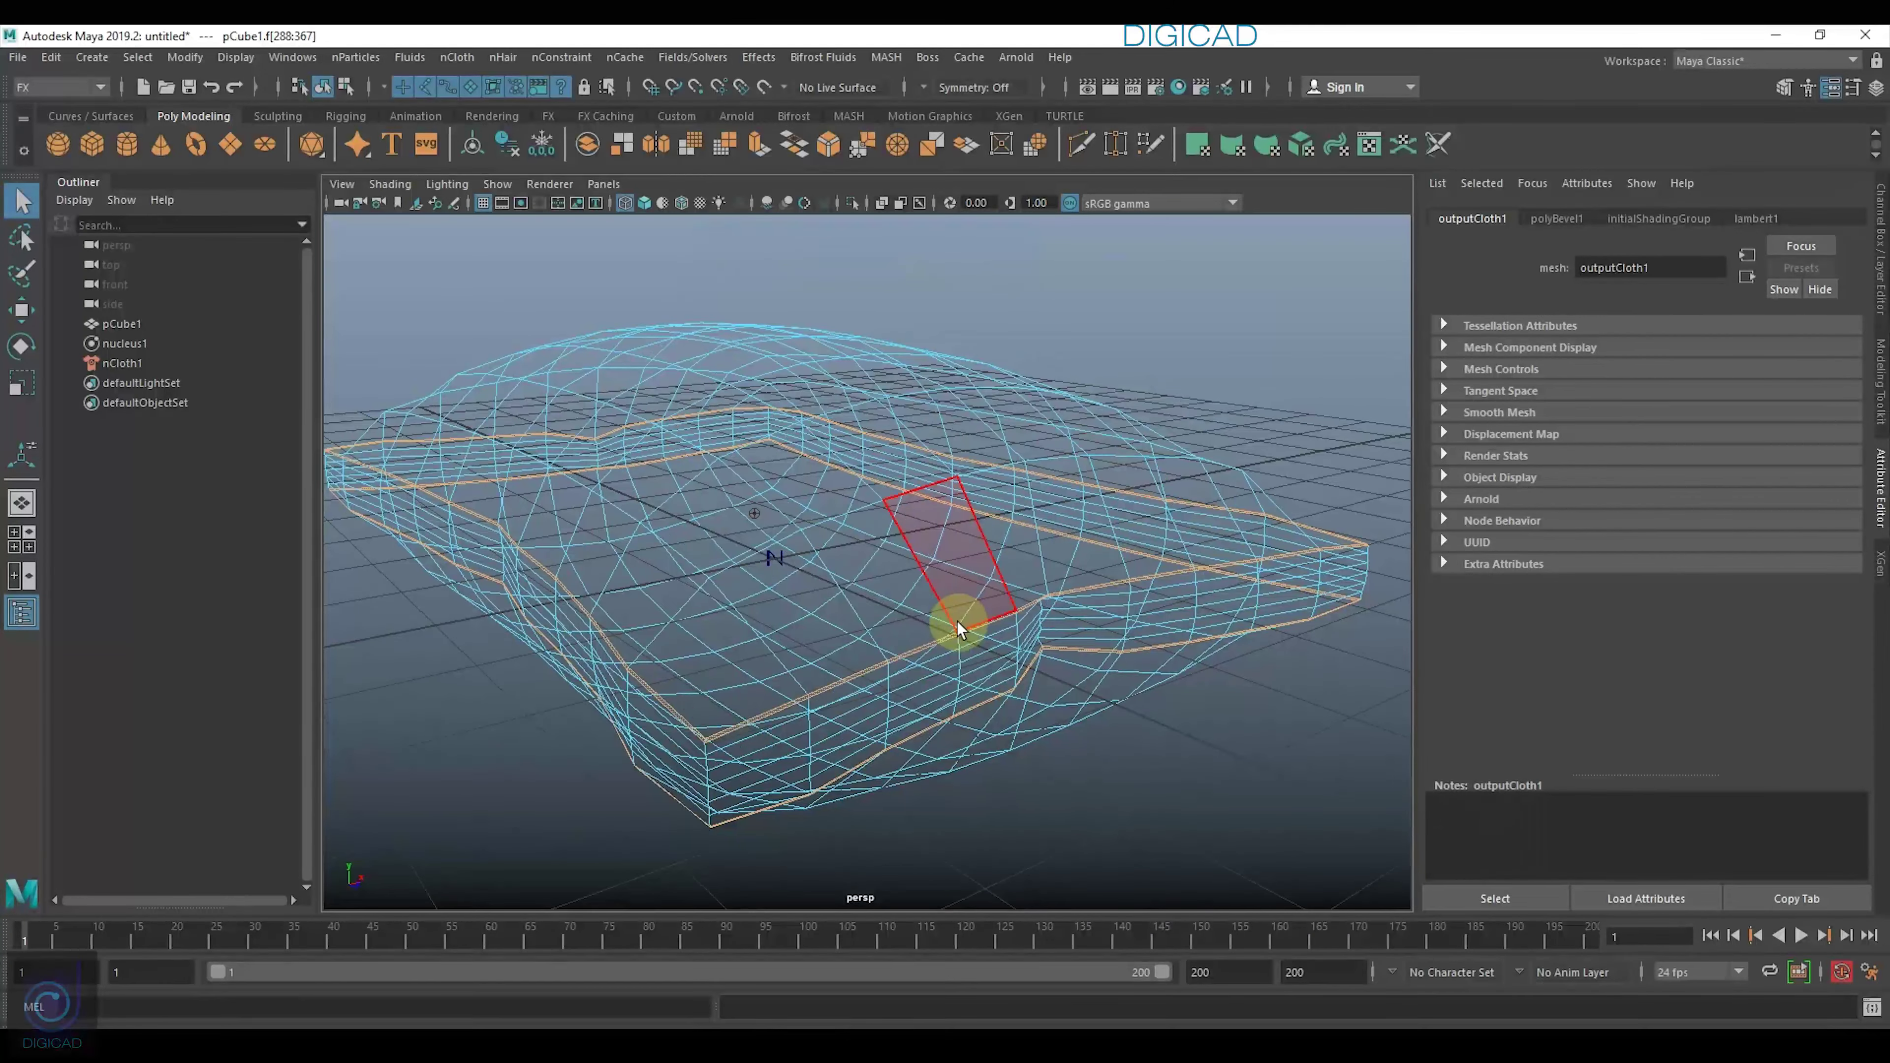
{"action": "key", "text": "5"}
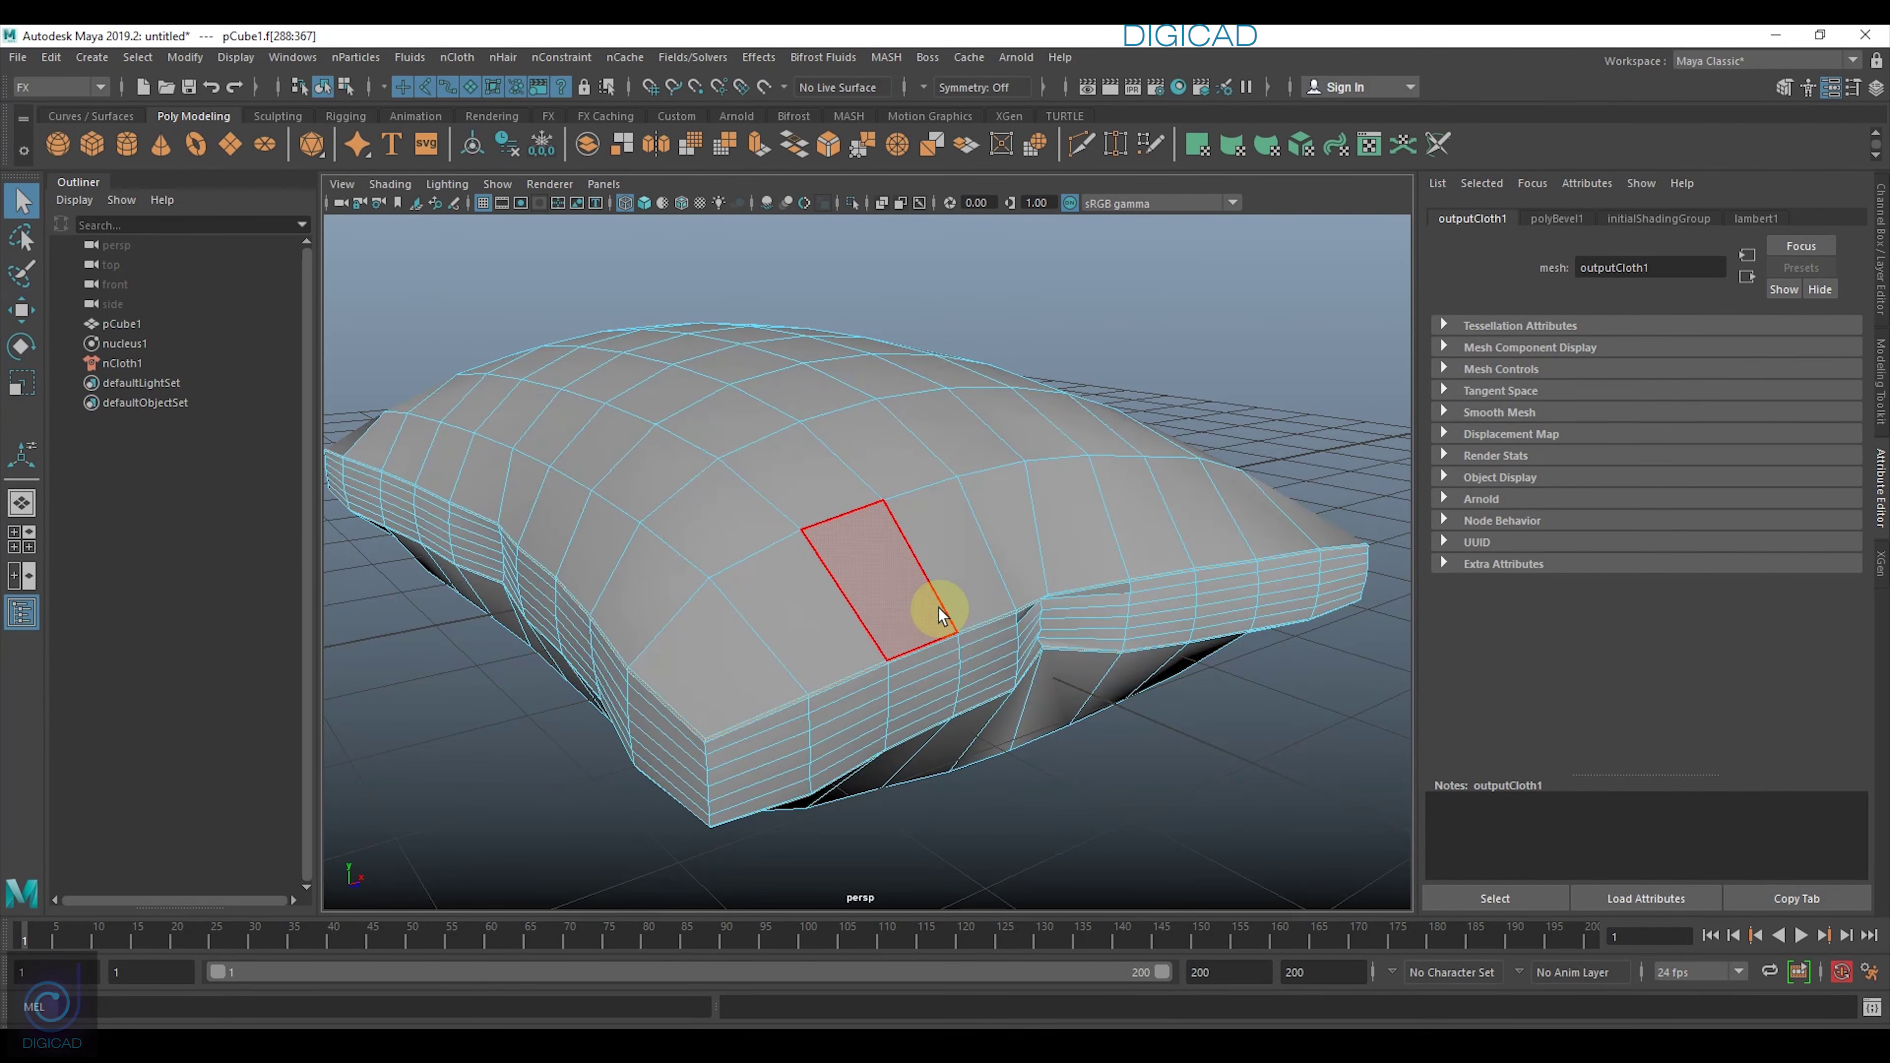
Zoom in on the cloth's edge and bring up the face operations marking menu.
{"action": "middle_click_drag", "start_coordinate": [730, 726], "coordinate": [760, 714], "text": "alt"}
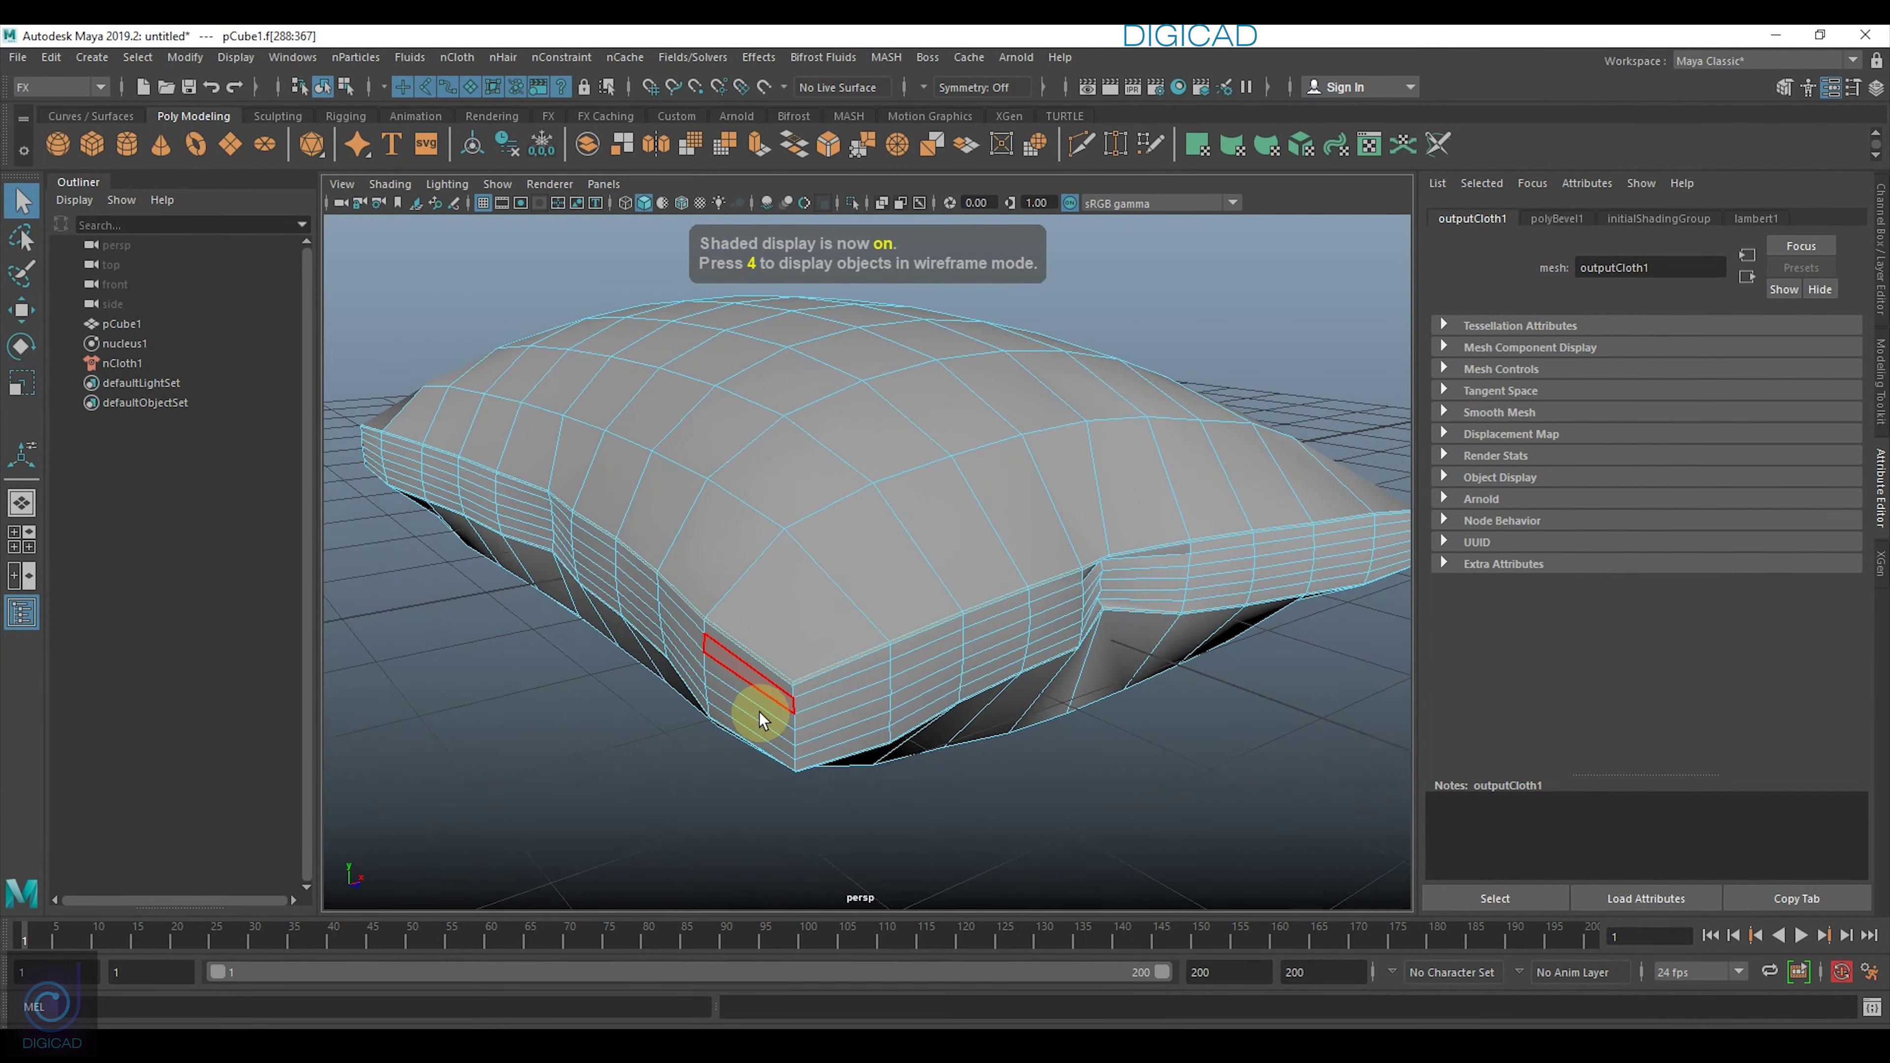
{"action": "scroll", "coordinate": [848, 751], "scroll_direction": "up", "scroll_amount": 3}
{"action": "scroll", "coordinate": [832, 764], "scroll_direction": "up", "scroll_amount": 3}
{"action": "scroll", "coordinate": [857, 709], "scroll_direction": "up", "scroll_amount": 2}
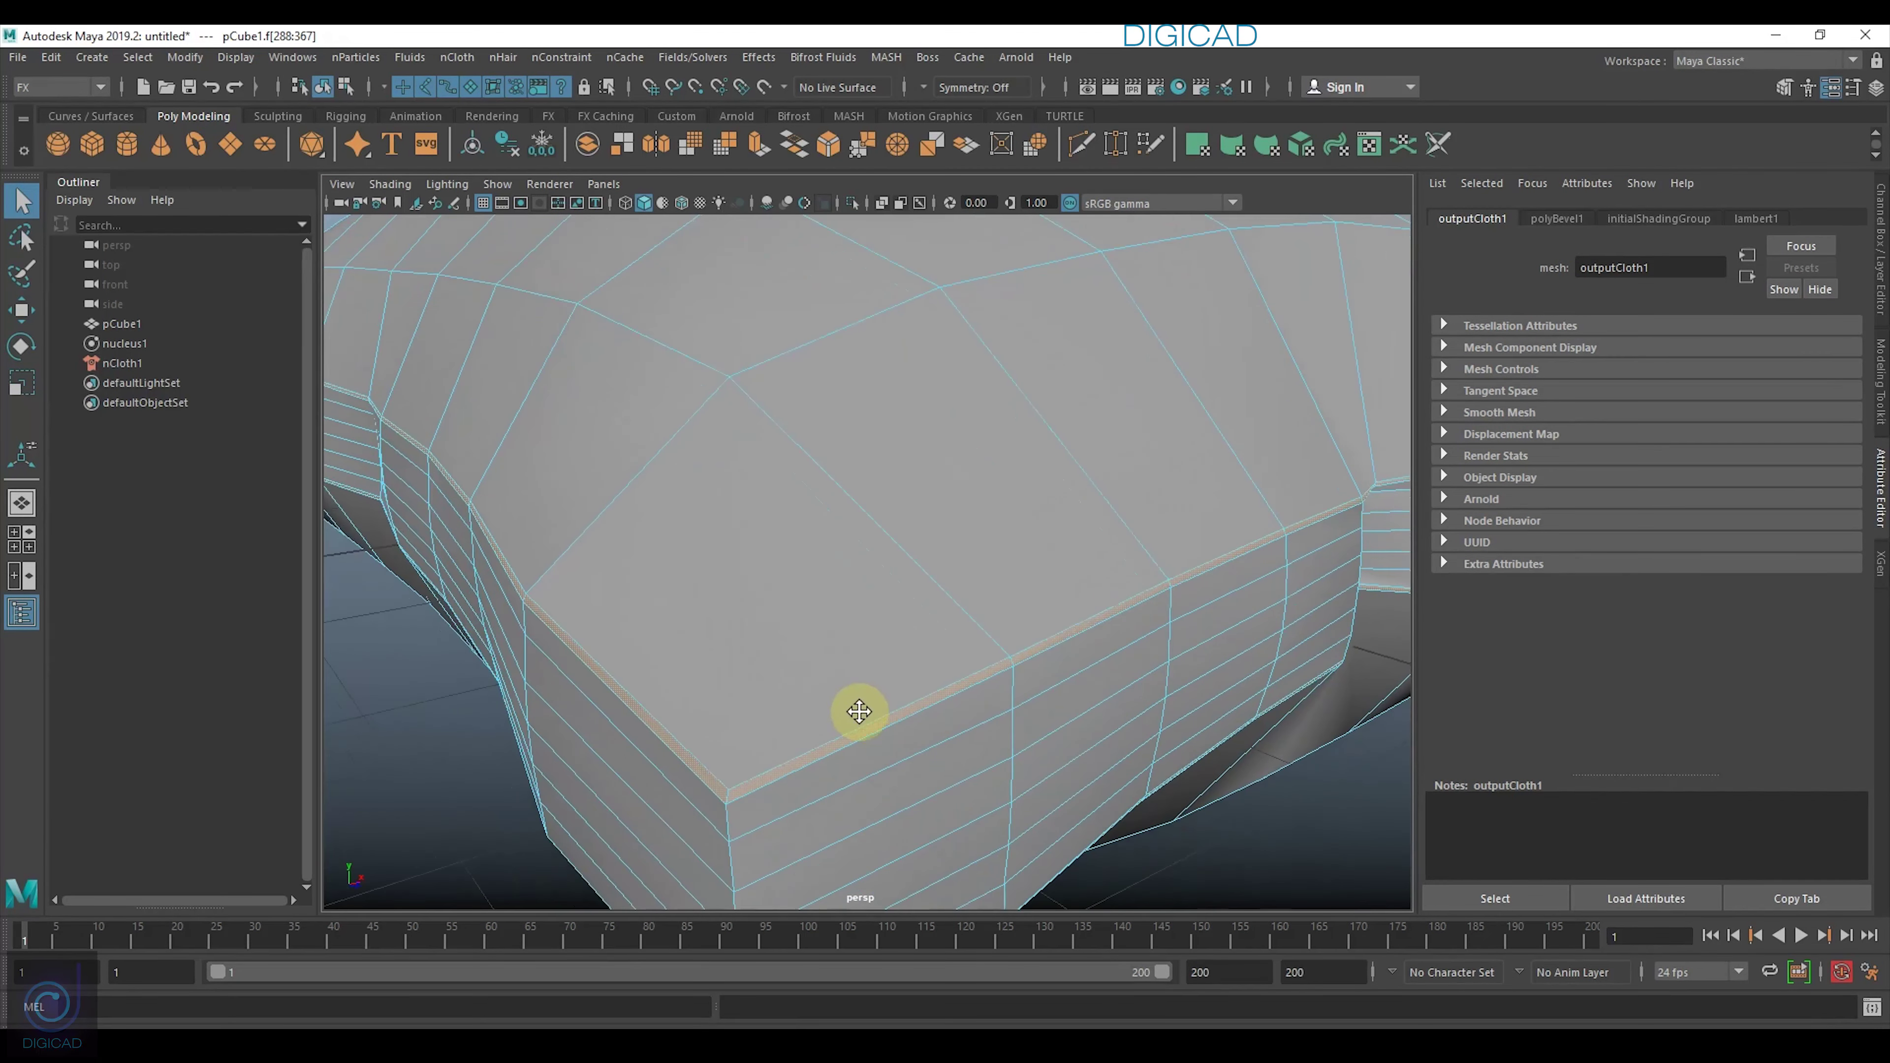
{"action": "key", "text": "F10"}
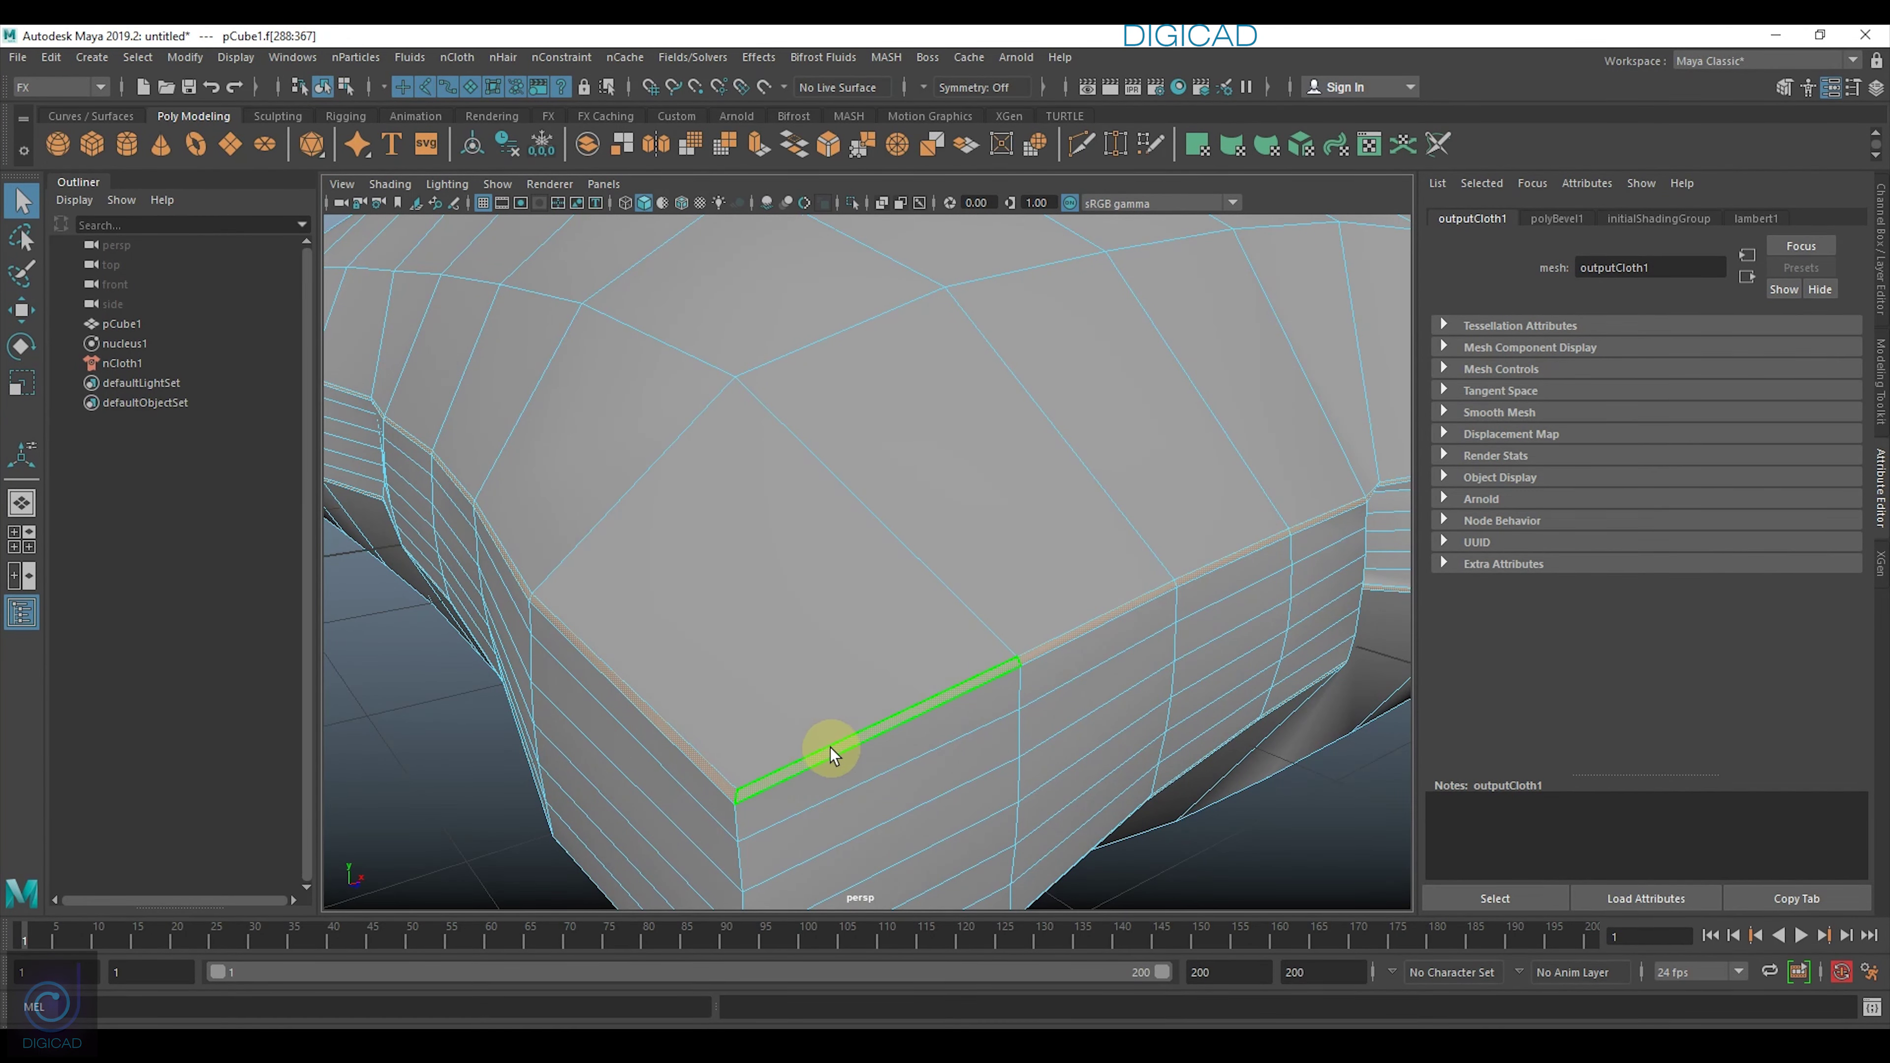
{"action": "right_click_drag", "start_coordinate": [835, 748], "coordinate": [848, 651], "text": "shift"}
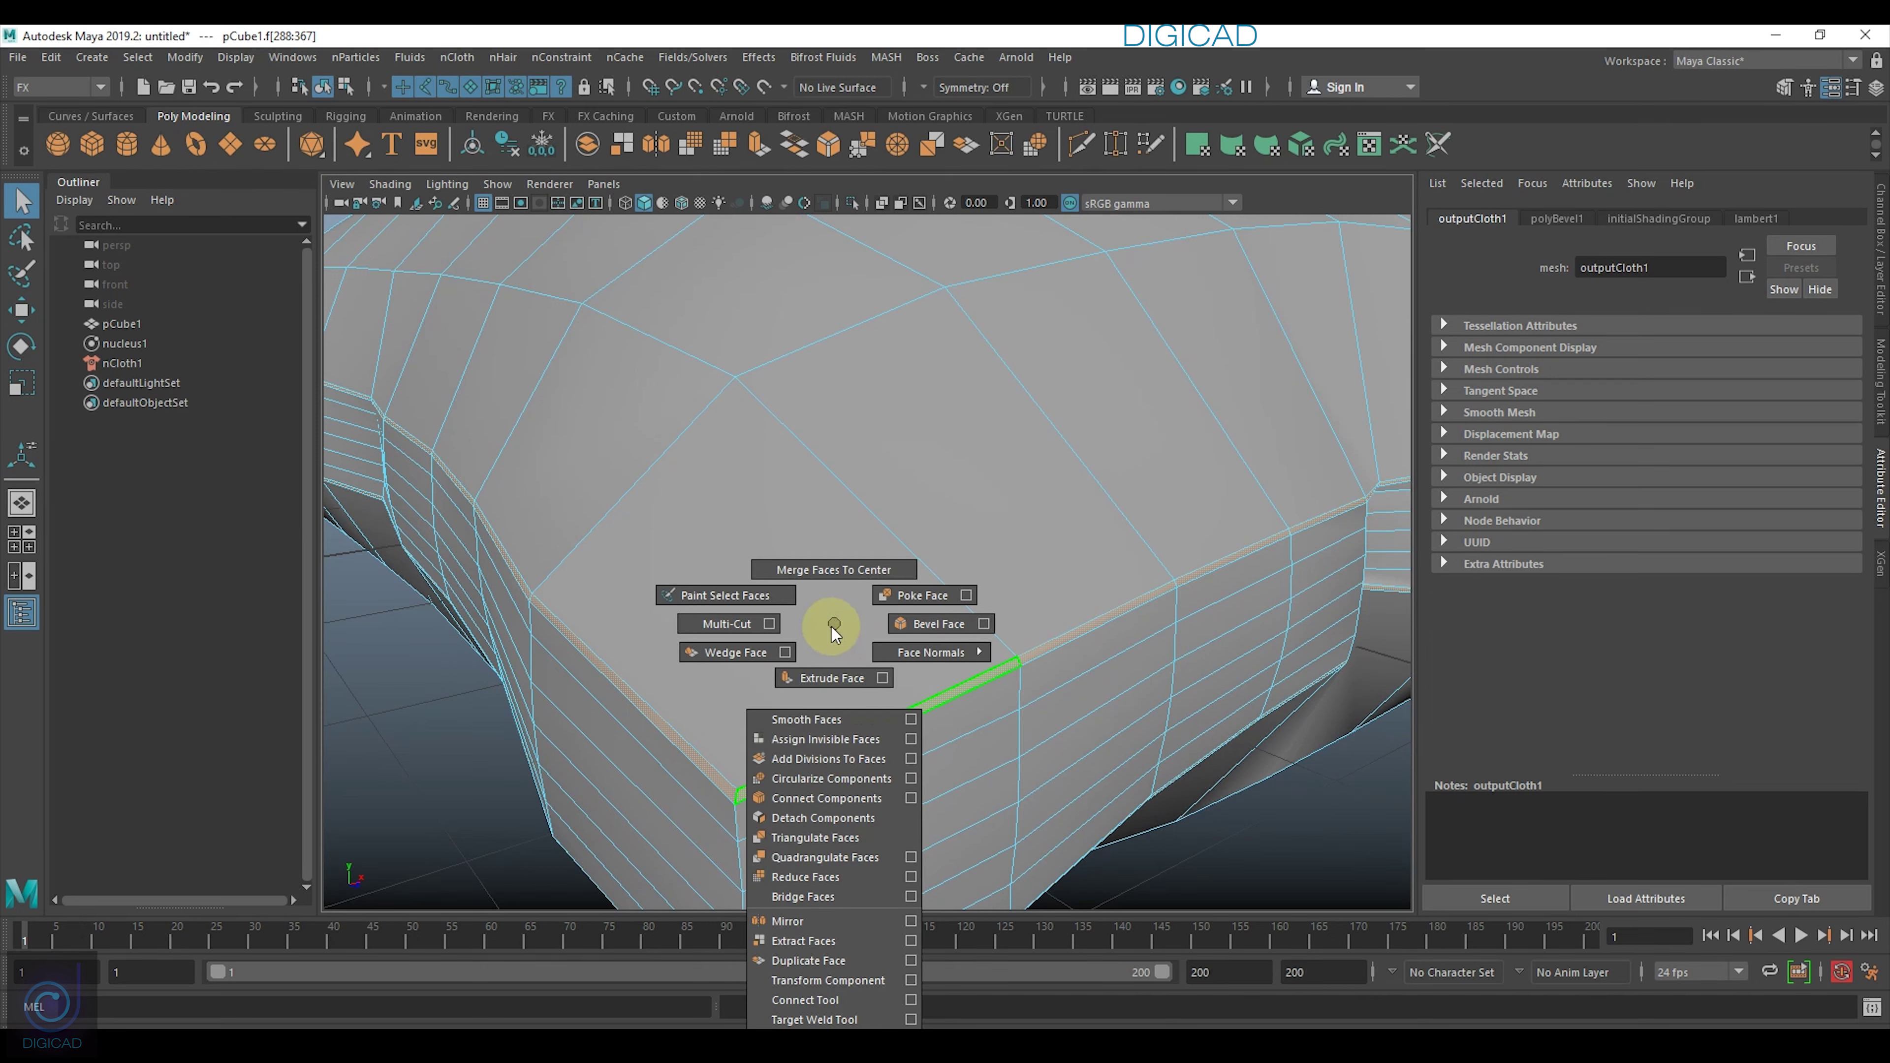
Extrude the bevel face loop and set its Thickness to 0.02.
{"action": "right_click_drag", "start_coordinate": [833, 627], "coordinate": [838, 680], "text": "shift"}
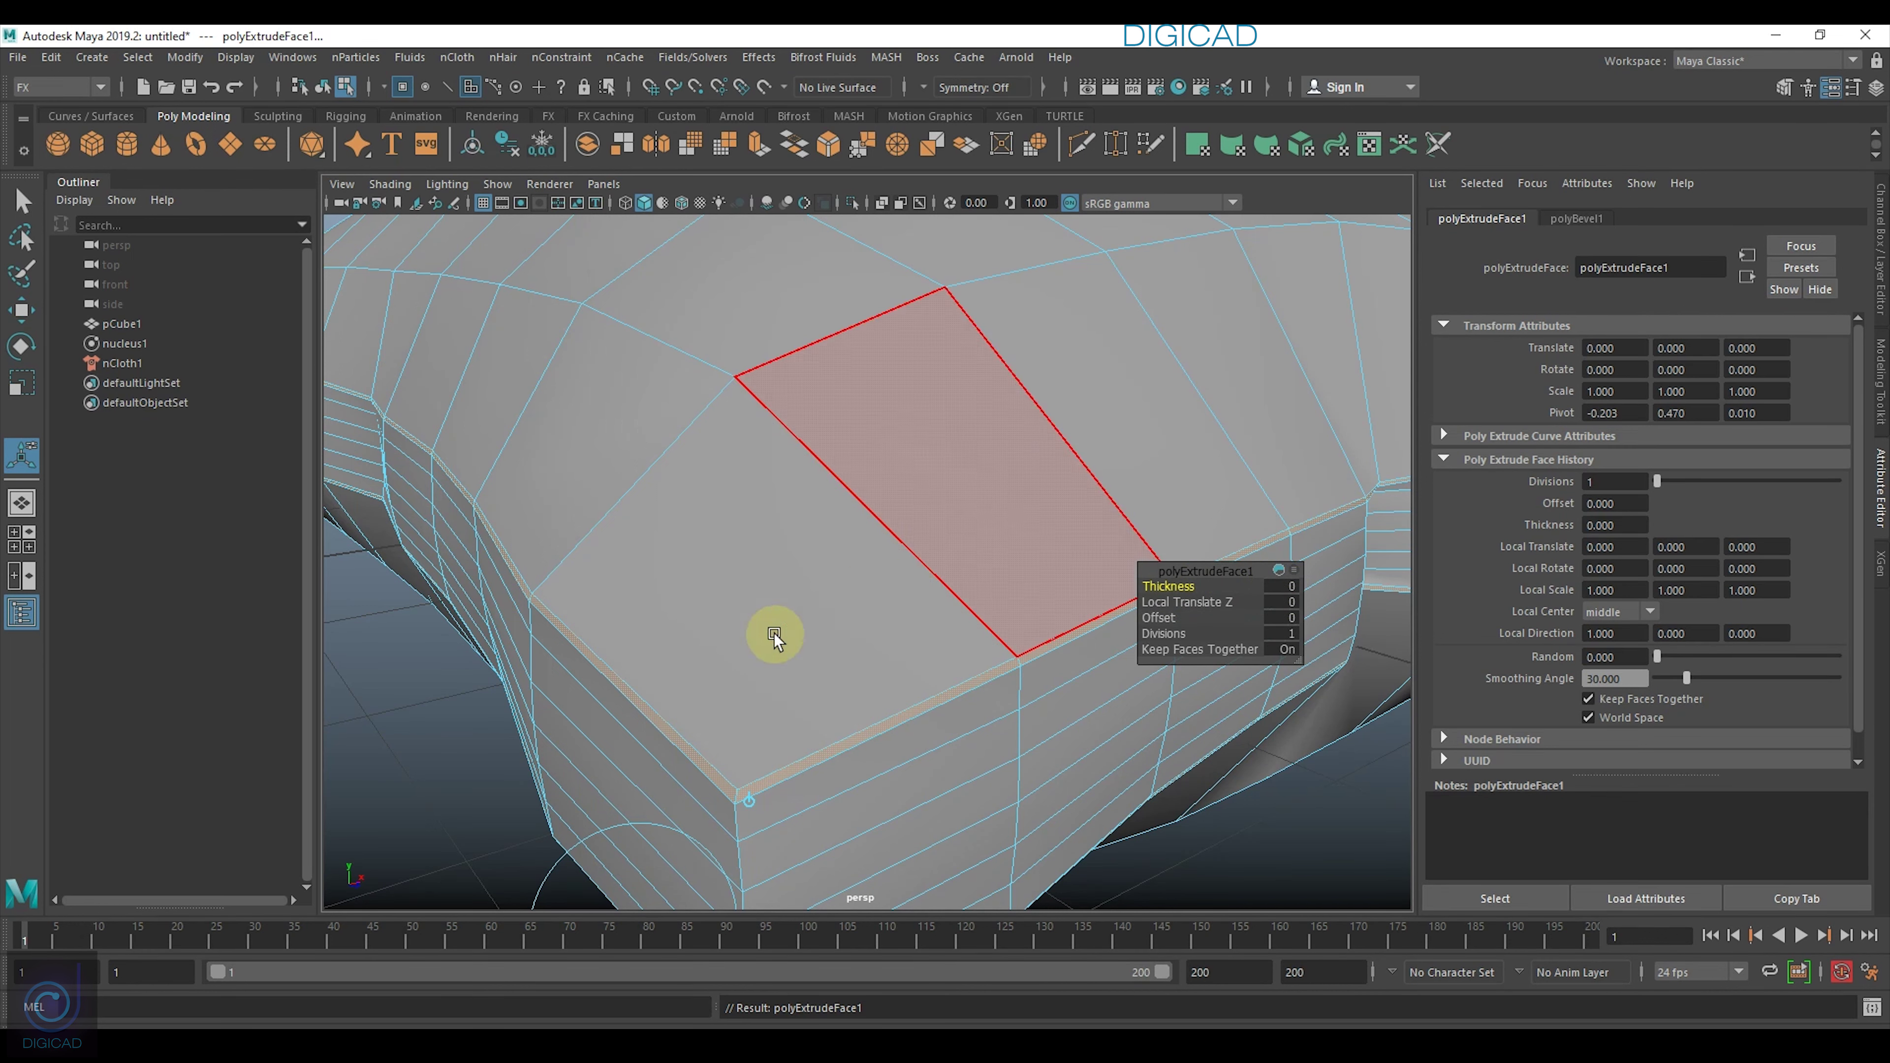
{"action": "left_click_drag", "start_coordinate": [778, 687], "coordinate": [781, 690]}
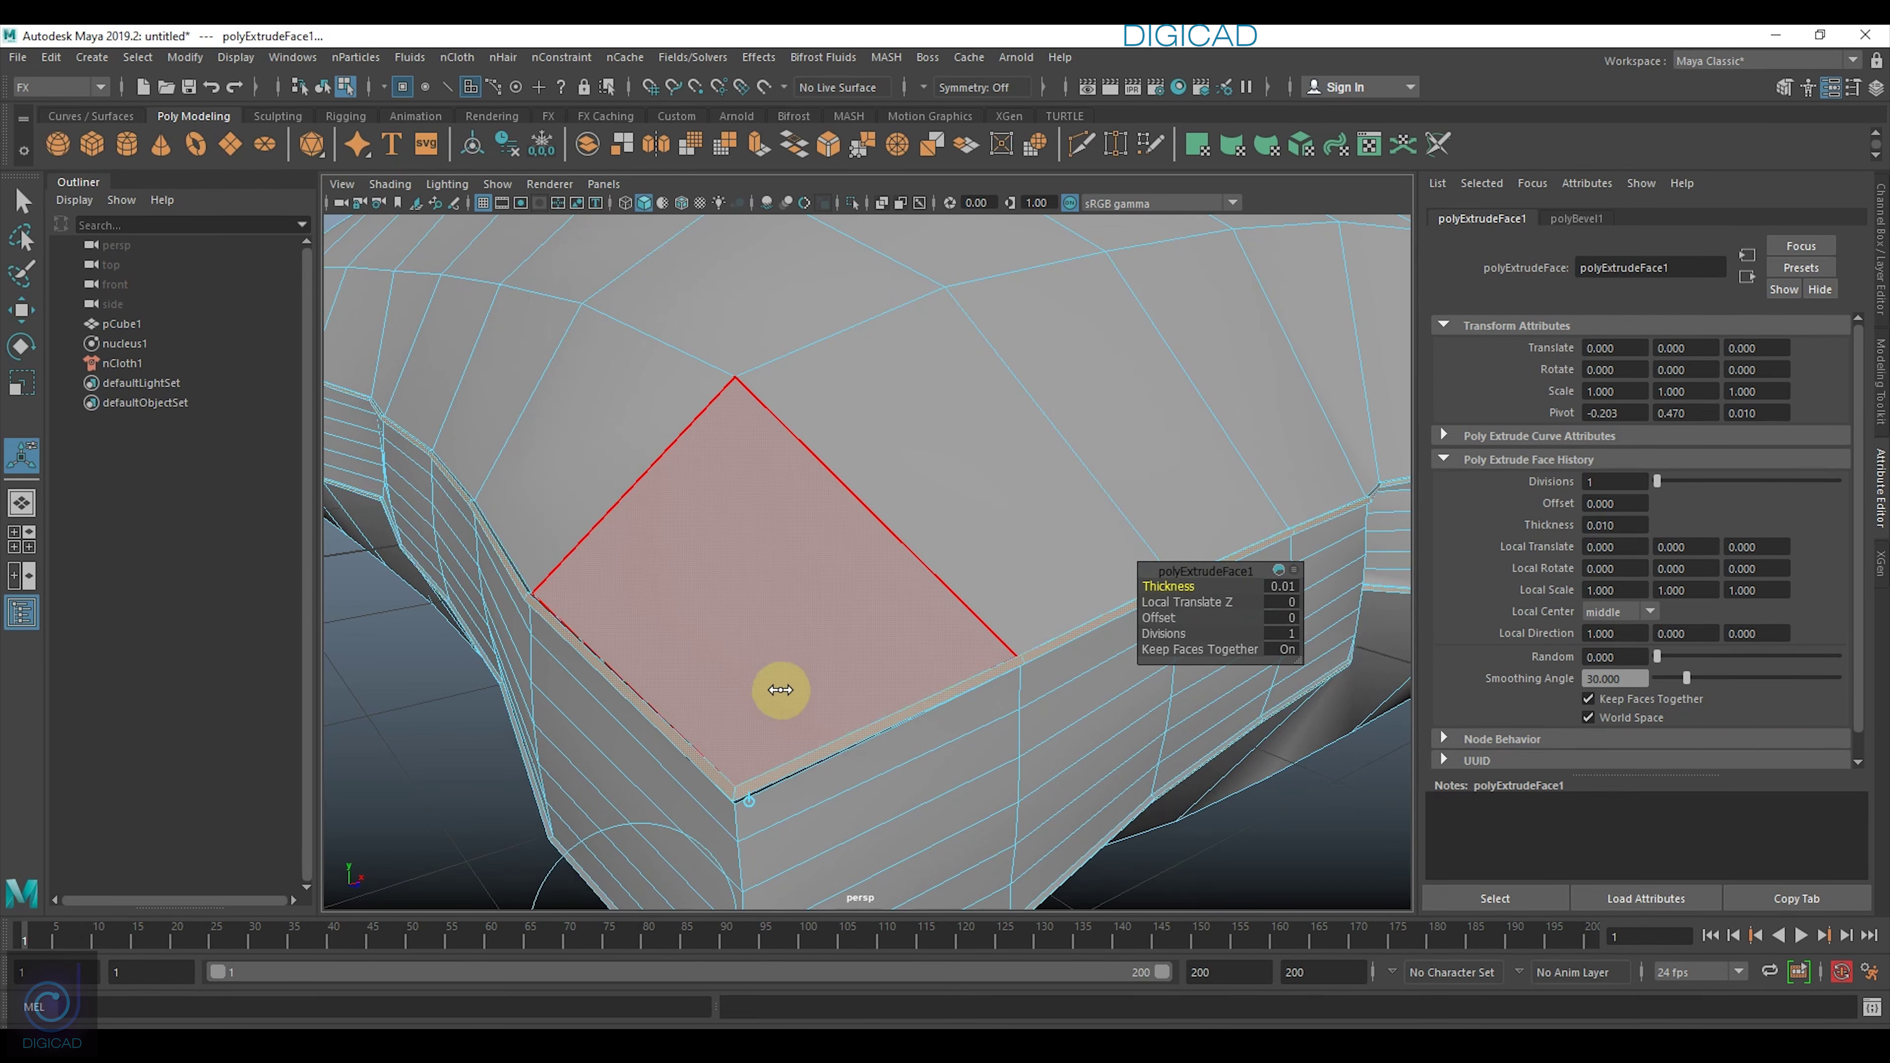
{"action": "left_click_drag", "start_coordinate": [781, 690], "coordinate": [781, 690]}
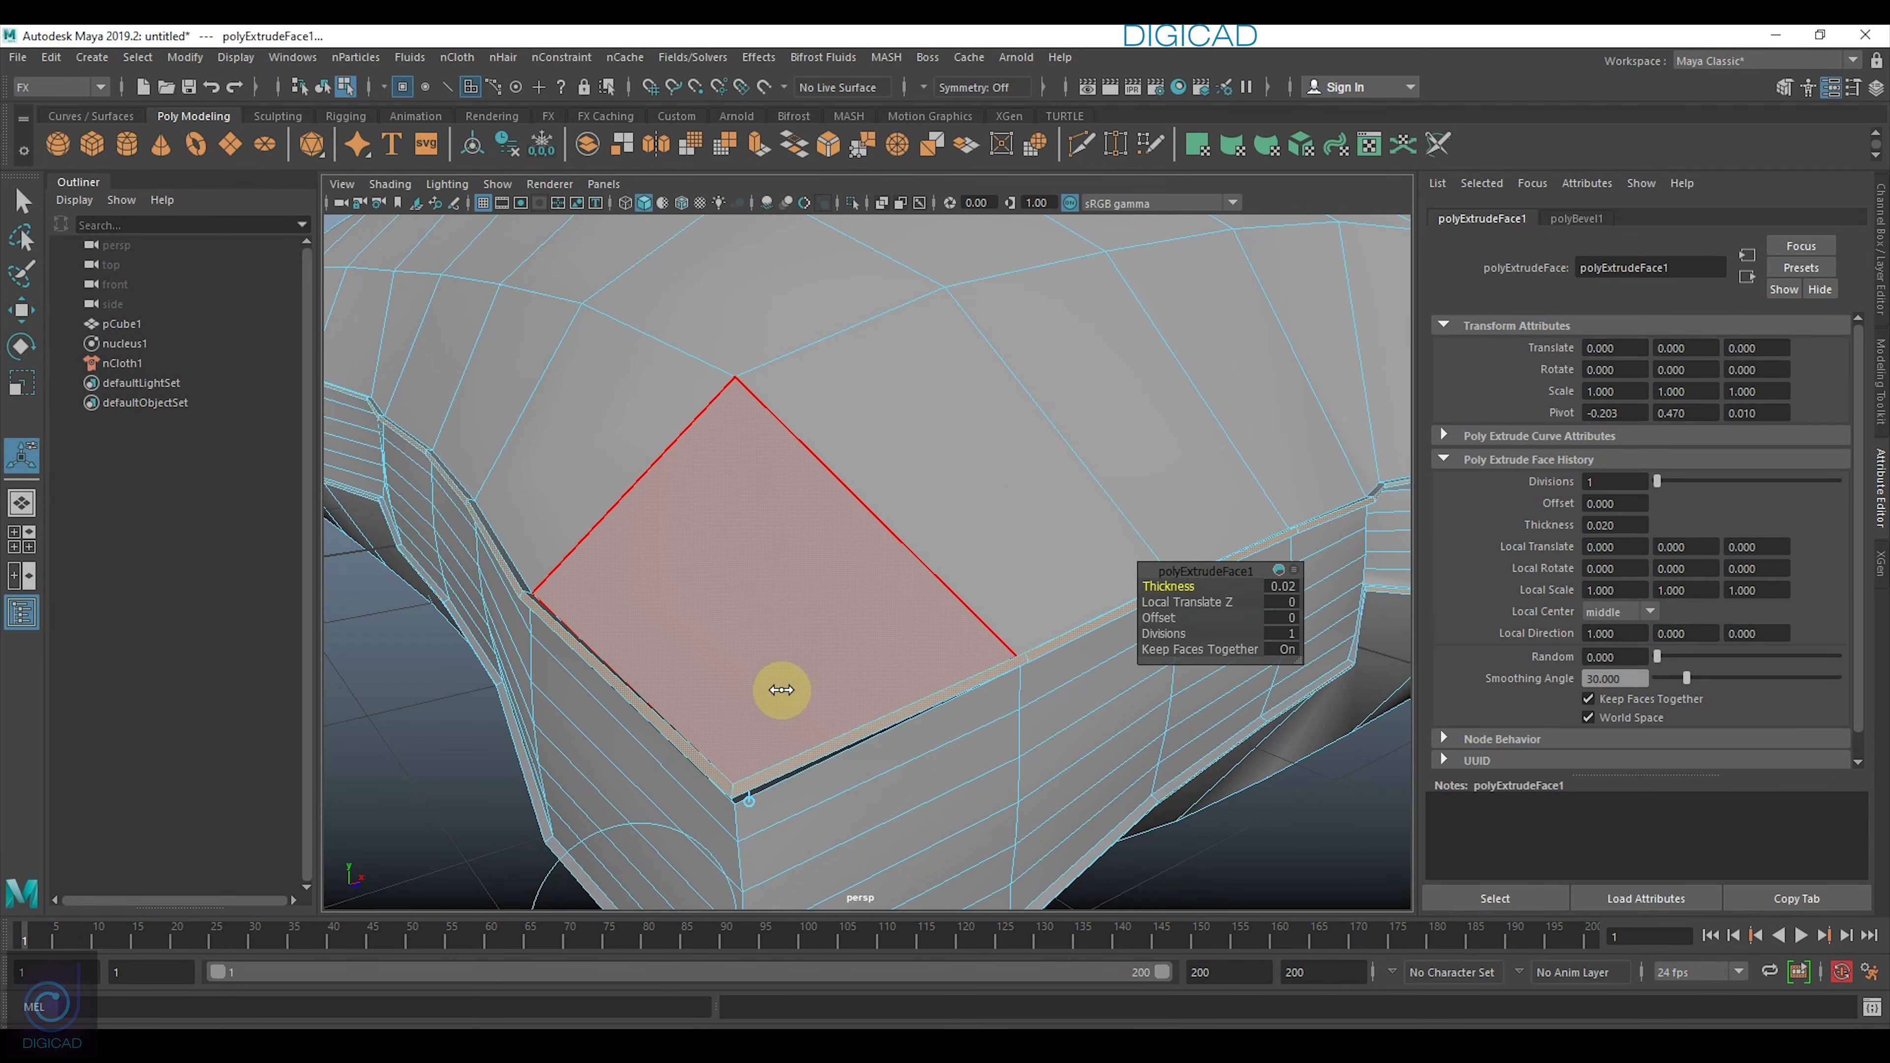
{"action": "mouse_move", "coordinate": [719, 761]}
{"action": "left_mouse_down", "text": "alt"}
{"action": "mouse_move", "coordinate": [655, 680]}
{"action": "mouse_move", "coordinate": [717, 770]}
{"action": "left_mouse_up", "text": "alt"}
{"action": "mouse_move", "coordinate": [717, 770]}
{"action": "right_mouse_down", "text": "alt"}
{"action": "mouse_move", "coordinate": [713, 785]}
{"action": "mouse_move", "coordinate": [763, 734]}
{"action": "mouse_move", "coordinate": [713, 747]}
{"action": "mouse_move", "coordinate": [726, 773]}
{"action": "mouse_move", "coordinate": [784, 640]}
{"action": "mouse_move", "coordinate": [719, 688]}
{"action": "mouse_move", "coordinate": [804, 509]}
{"action": "mouse_move", "coordinate": [806, 425]}
{"action": "right_mouse_up", "text": "alt"}
Reselect the pillow and turn off smooth preview to show its faceted mesh.
{"action": "mouse_move", "coordinate": [1001, 597]}
{"action": "right_mouse_down", "text": "alt"}
{"action": "mouse_move", "coordinate": [823, 530]}
{"action": "mouse_move", "coordinate": [746, 463]}
{"action": "right_mouse_up", "text": "alt"}
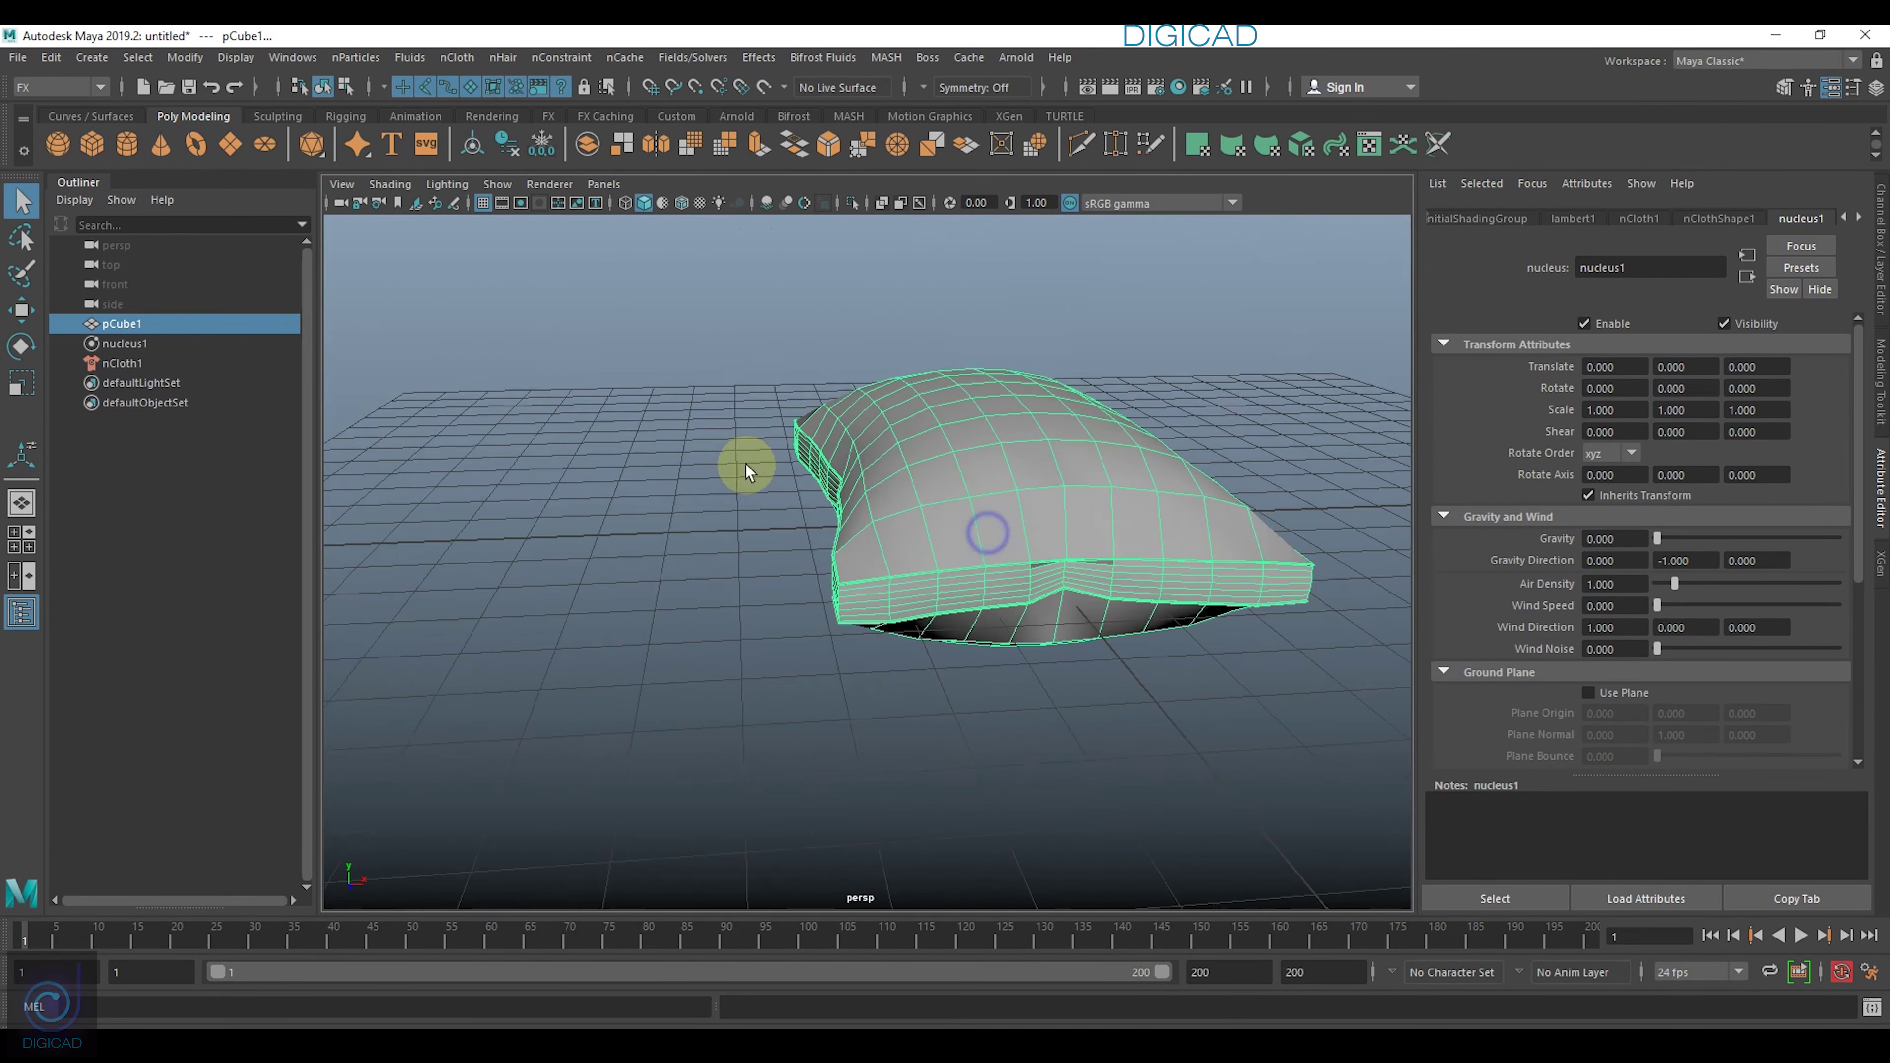
{"action": "mouse_move", "coordinate": [746, 464]}
{"action": "left_mouse_down", "text": "alt"}
{"action": "mouse_move", "coordinate": [890, 552]}
{"action": "mouse_move", "coordinate": [1240, 678]}
{"action": "left_mouse_up", "text": "alt"}
{"action": "left_click", "coordinate": [1241, 678]}
{"action": "left_click", "coordinate": [1029, 614]}
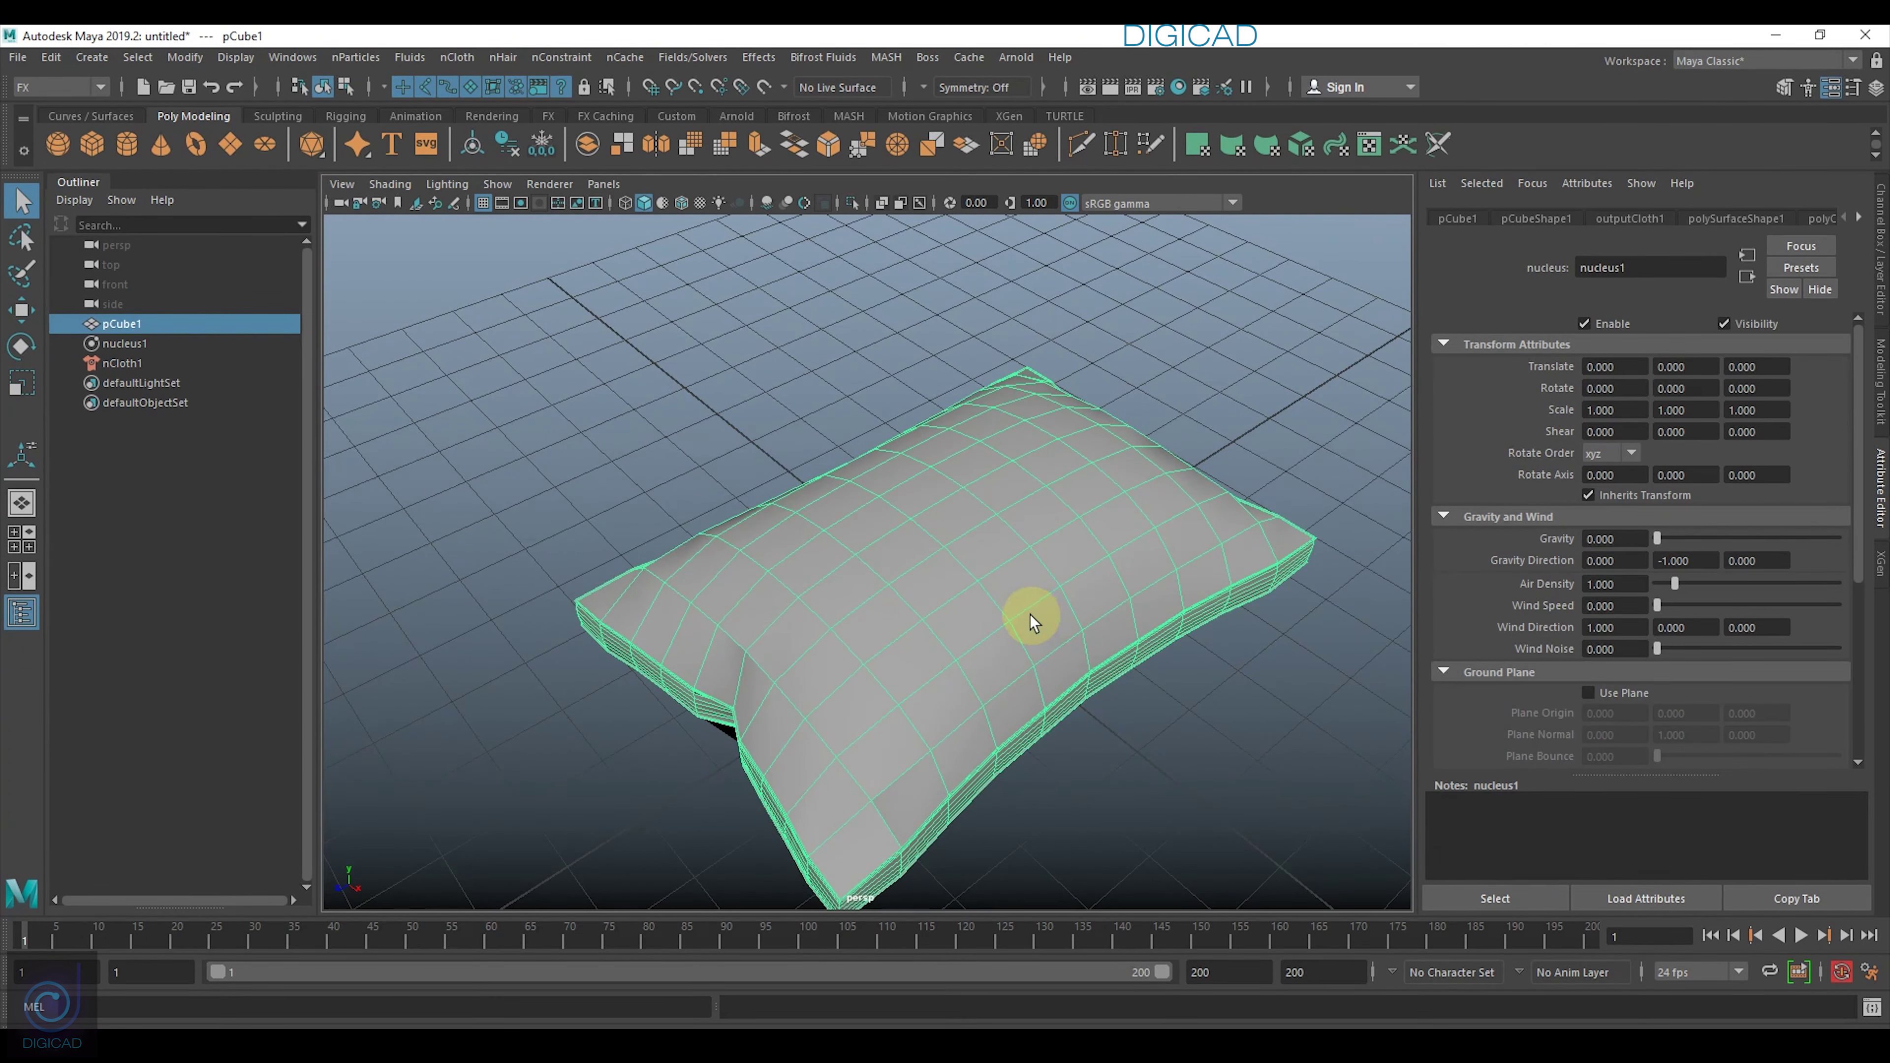
{"action": "left_click", "coordinate": [1296, 304]}
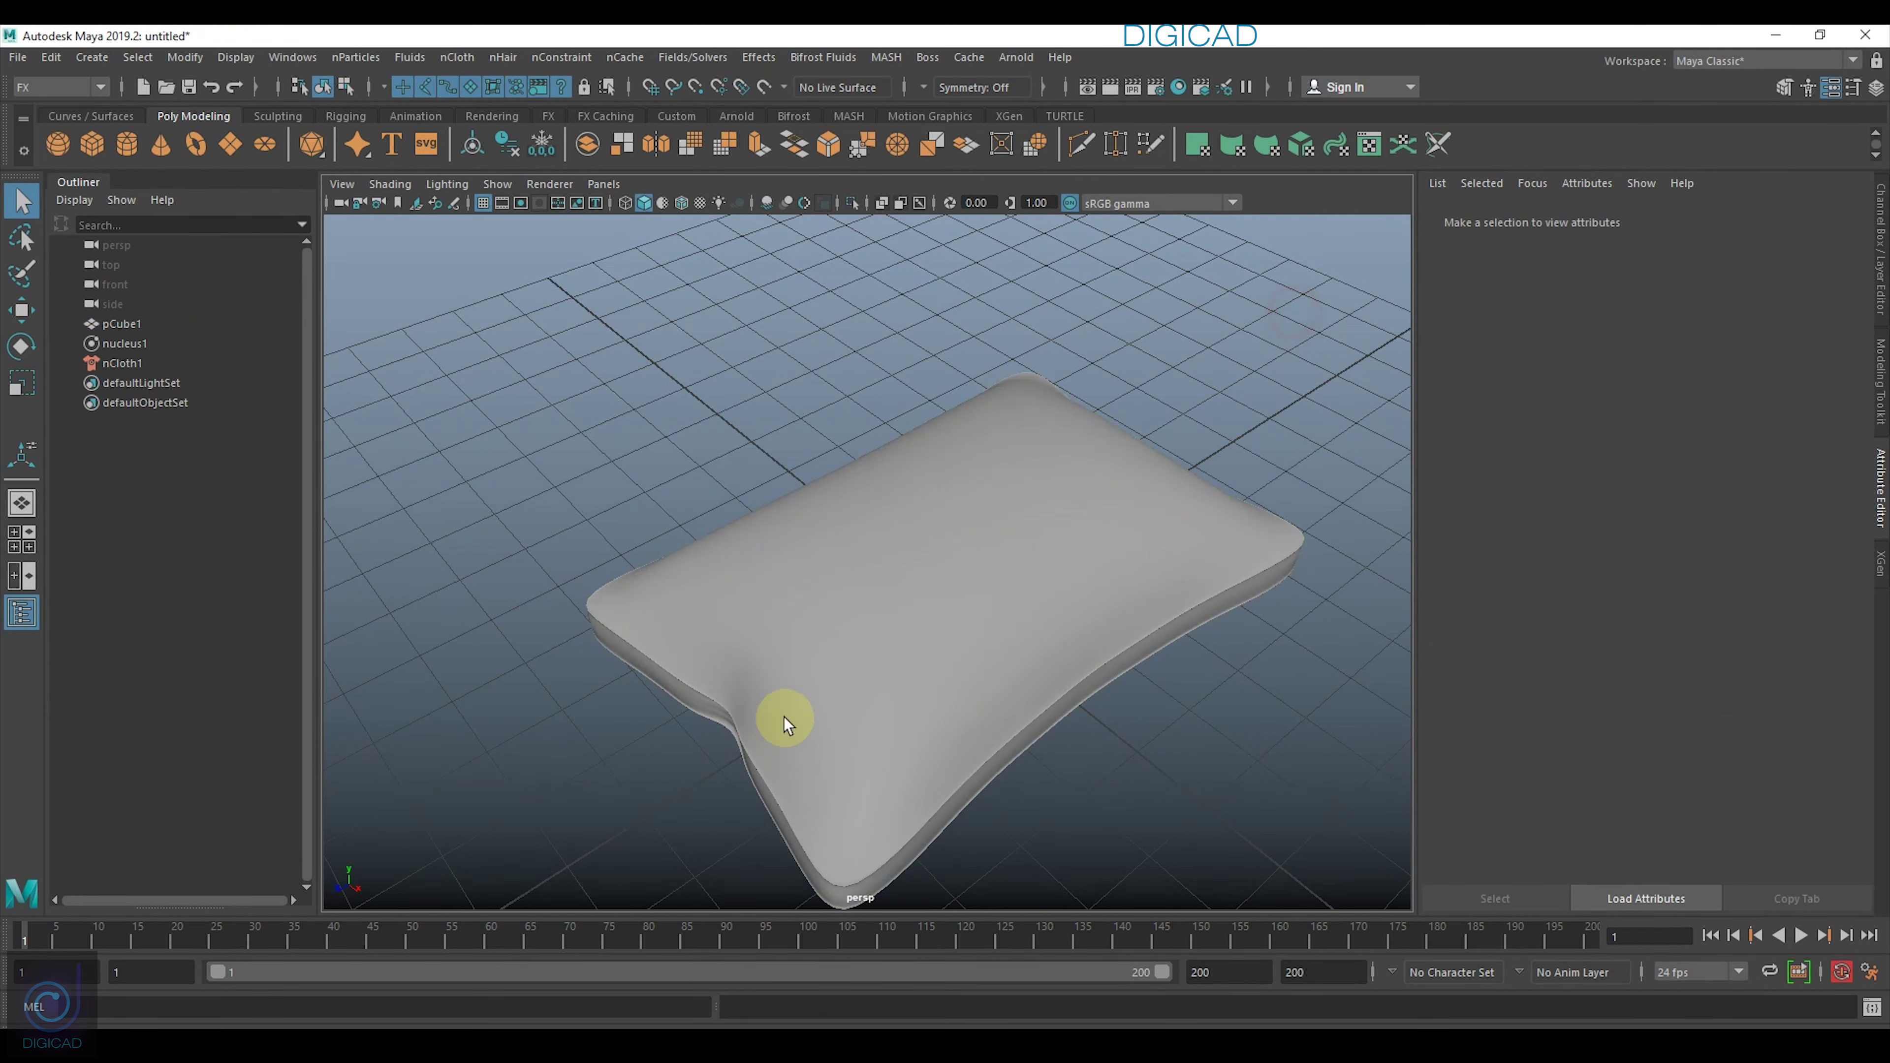
{"action": "mouse_move", "coordinate": [784, 717]}
{"action": "left_mouse_down", "text": "alt"}
{"action": "mouse_move", "coordinate": [540, 688]}
{"action": "mouse_move", "coordinate": [603, 726]}
{"action": "mouse_move", "coordinate": [768, 737]}
{"action": "mouse_move", "coordinate": [822, 697]}
{"action": "mouse_move", "coordinate": [828, 731]}
{"action": "mouse_move", "coordinate": [844, 700]}
{"action": "mouse_move", "coordinate": [796, 671]}
{"action": "left_mouse_up", "text": "alt"}
{"action": "right_click_drag", "start_coordinate": [796, 671], "coordinate": [875, 740], "text": "alt"}
{"action": "left_click", "coordinate": [798, 622]}
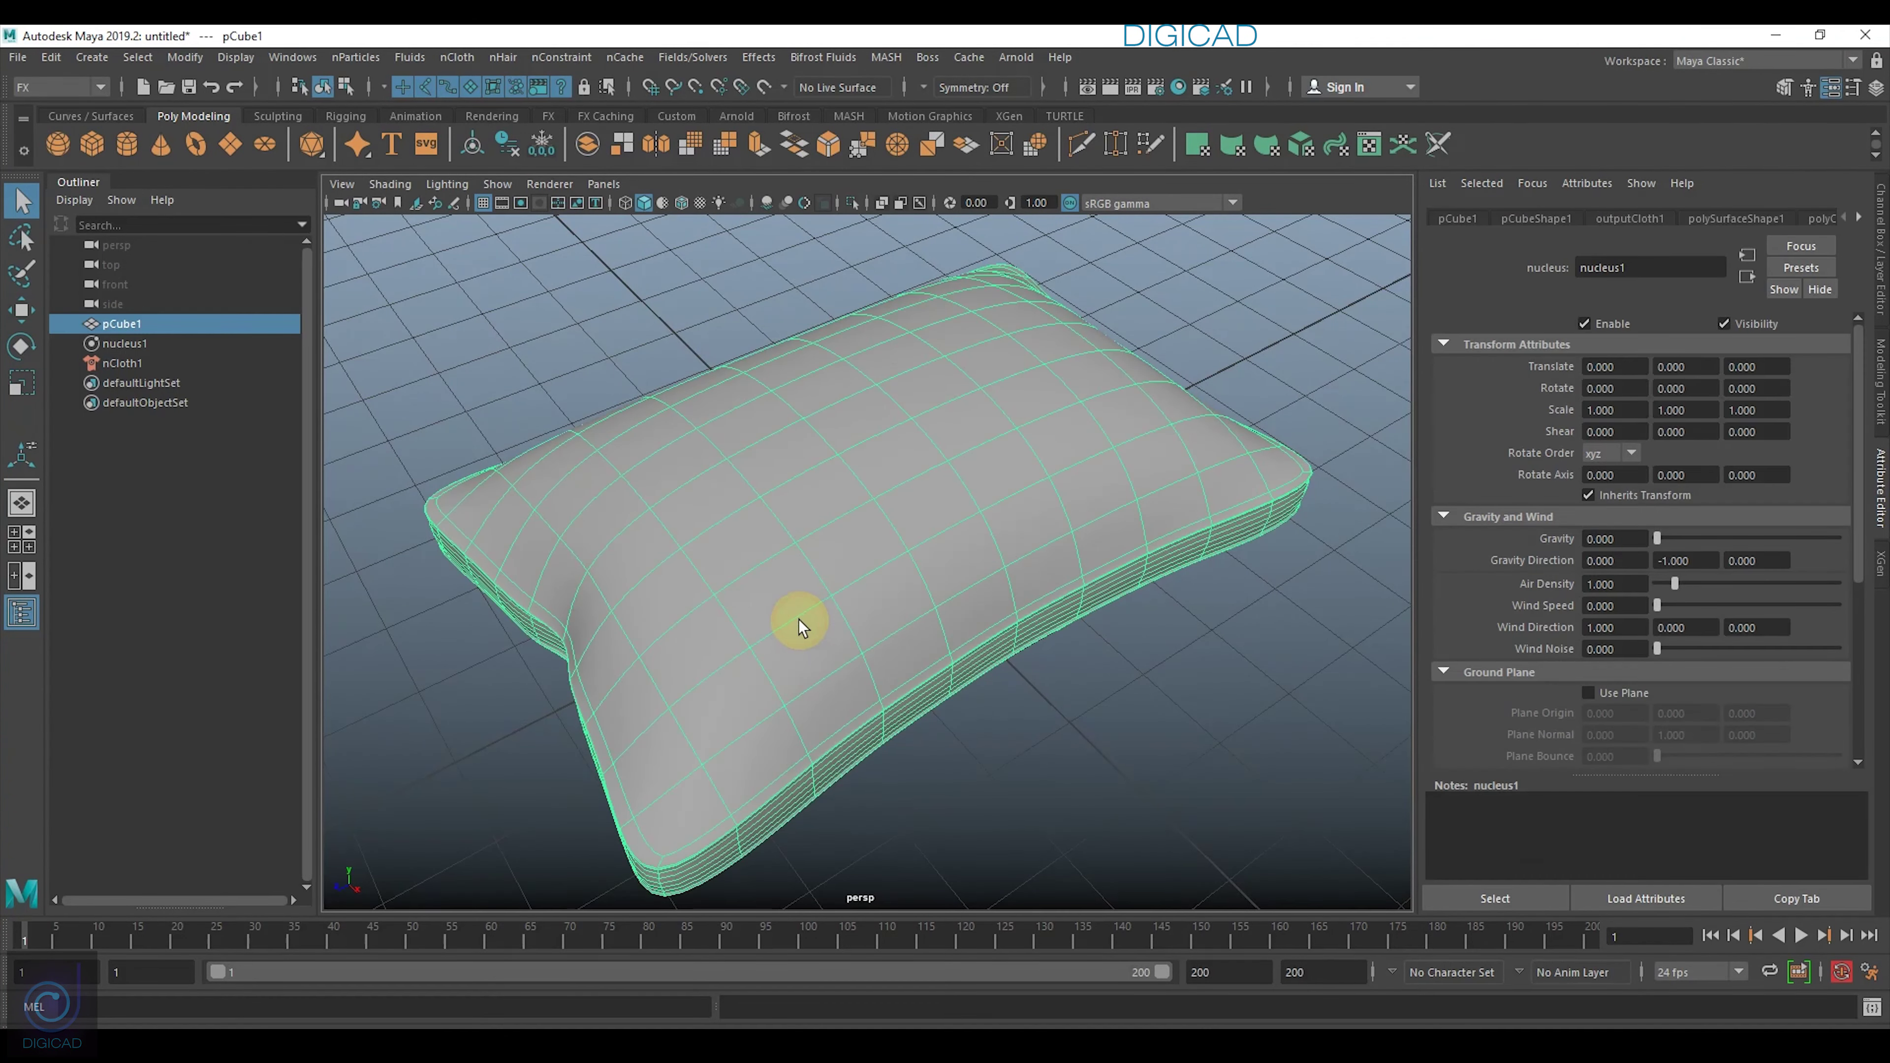
{"action": "key", "text": "1"}
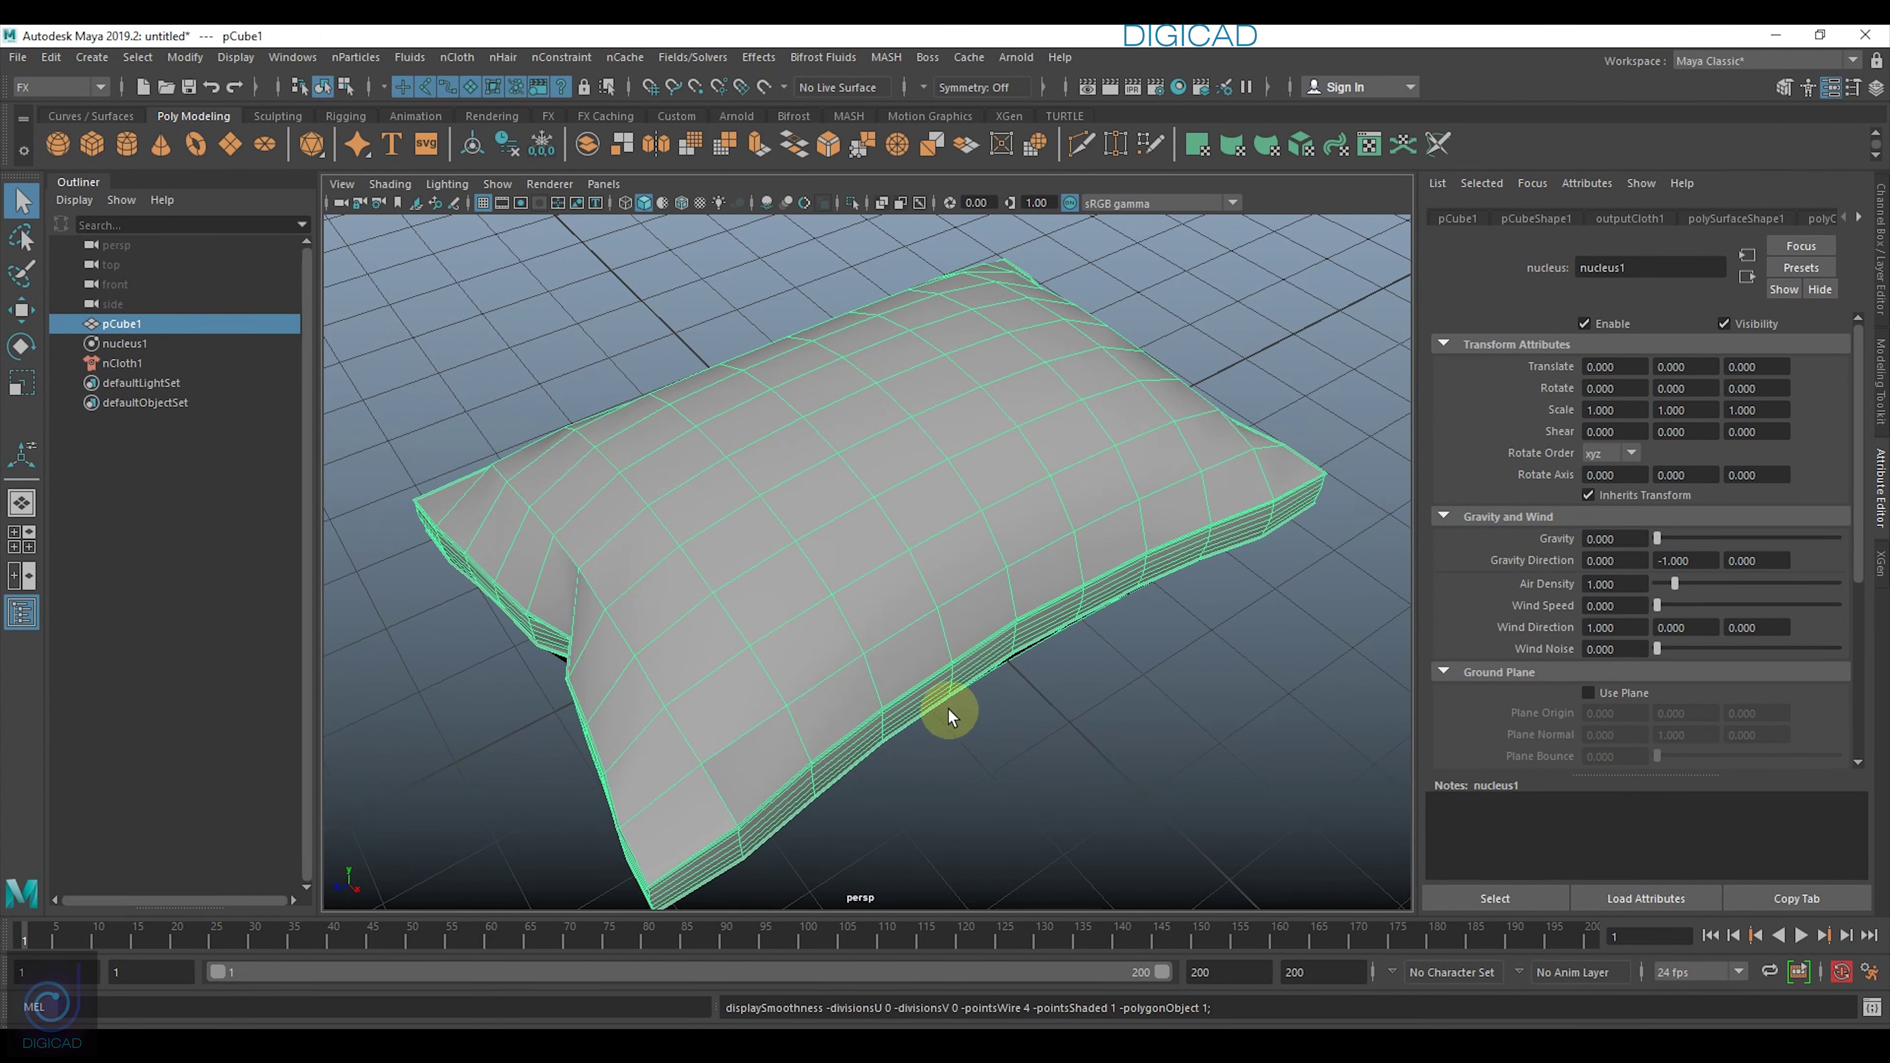
{"action": "mouse_move", "coordinate": [948, 709]}
{"action": "left_mouse_down", "text": "alt"}
{"action": "mouse_move", "coordinate": [844, 718]}
{"action": "mouse_move", "coordinate": [857, 633]}
{"action": "left_mouse_up", "text": "alt"}
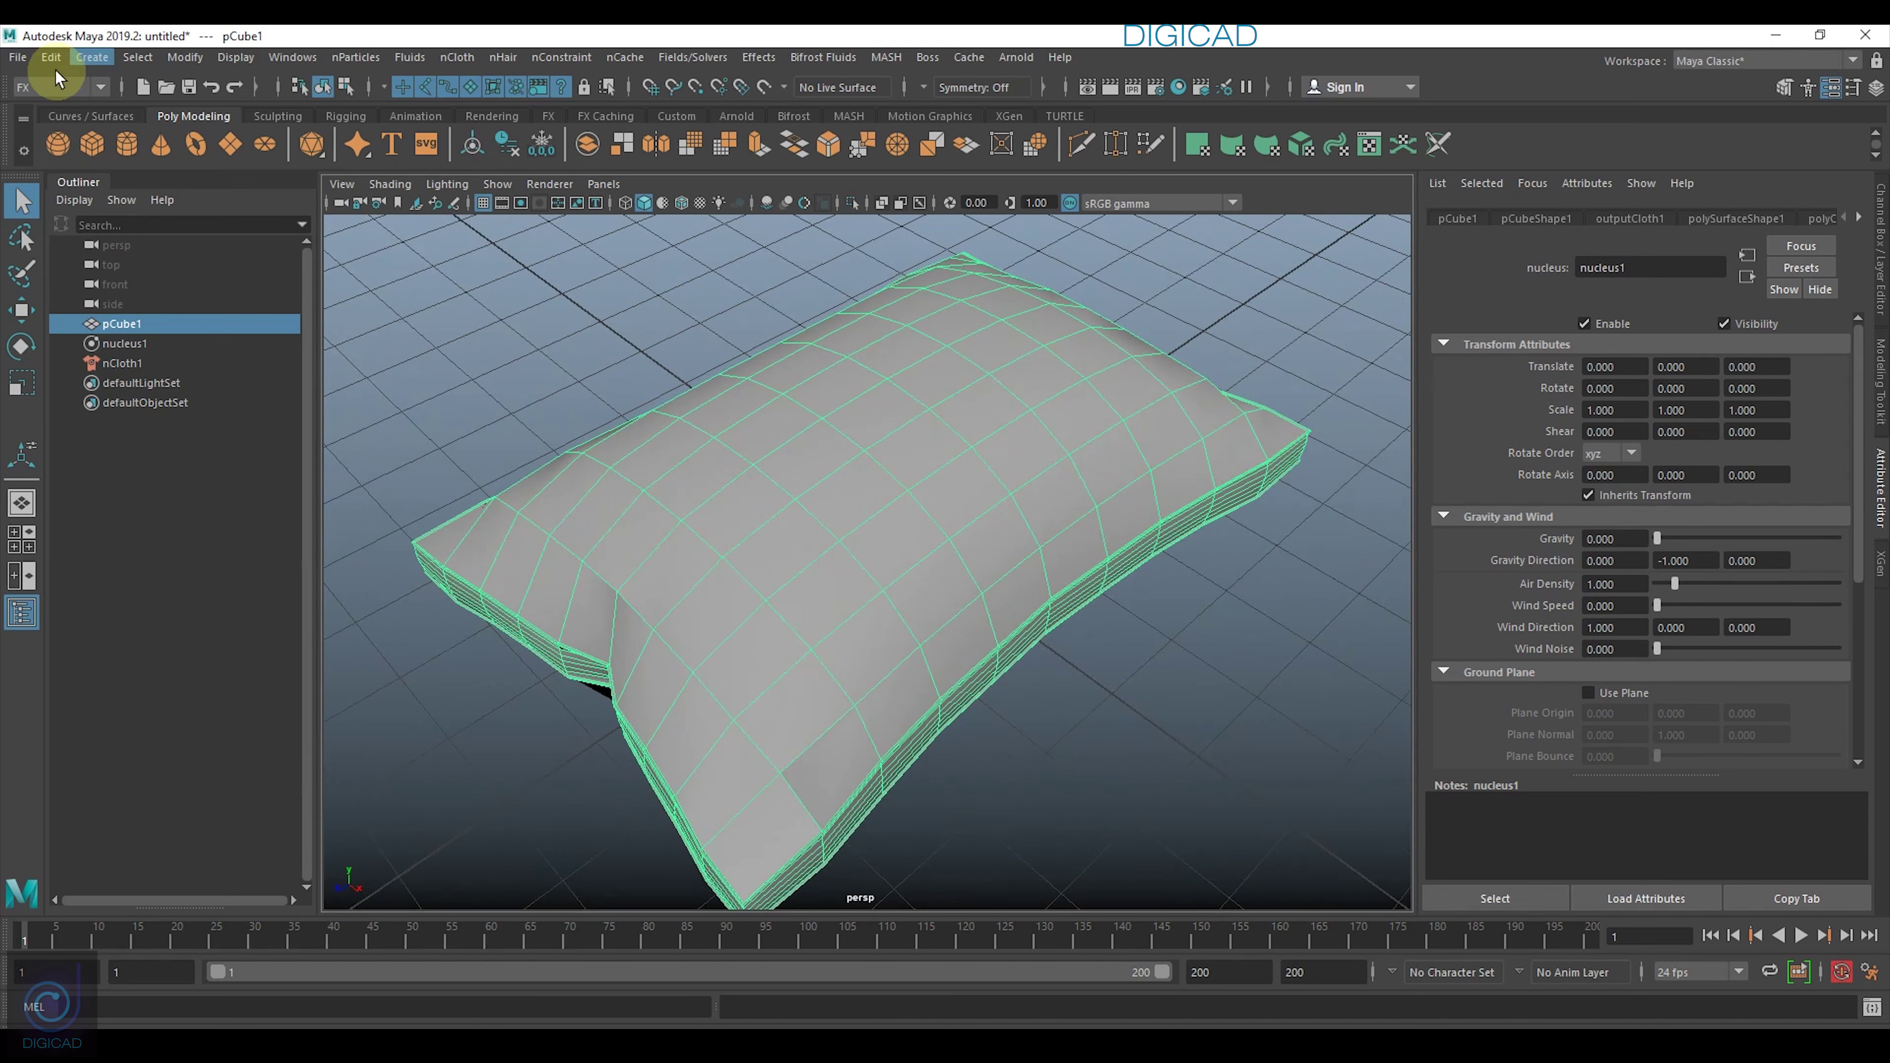
Apply Mesh > Smooth from the Modeling menu set at 1 division level, then inspect the result.
{"action": "left_click", "coordinate": [68, 89]}
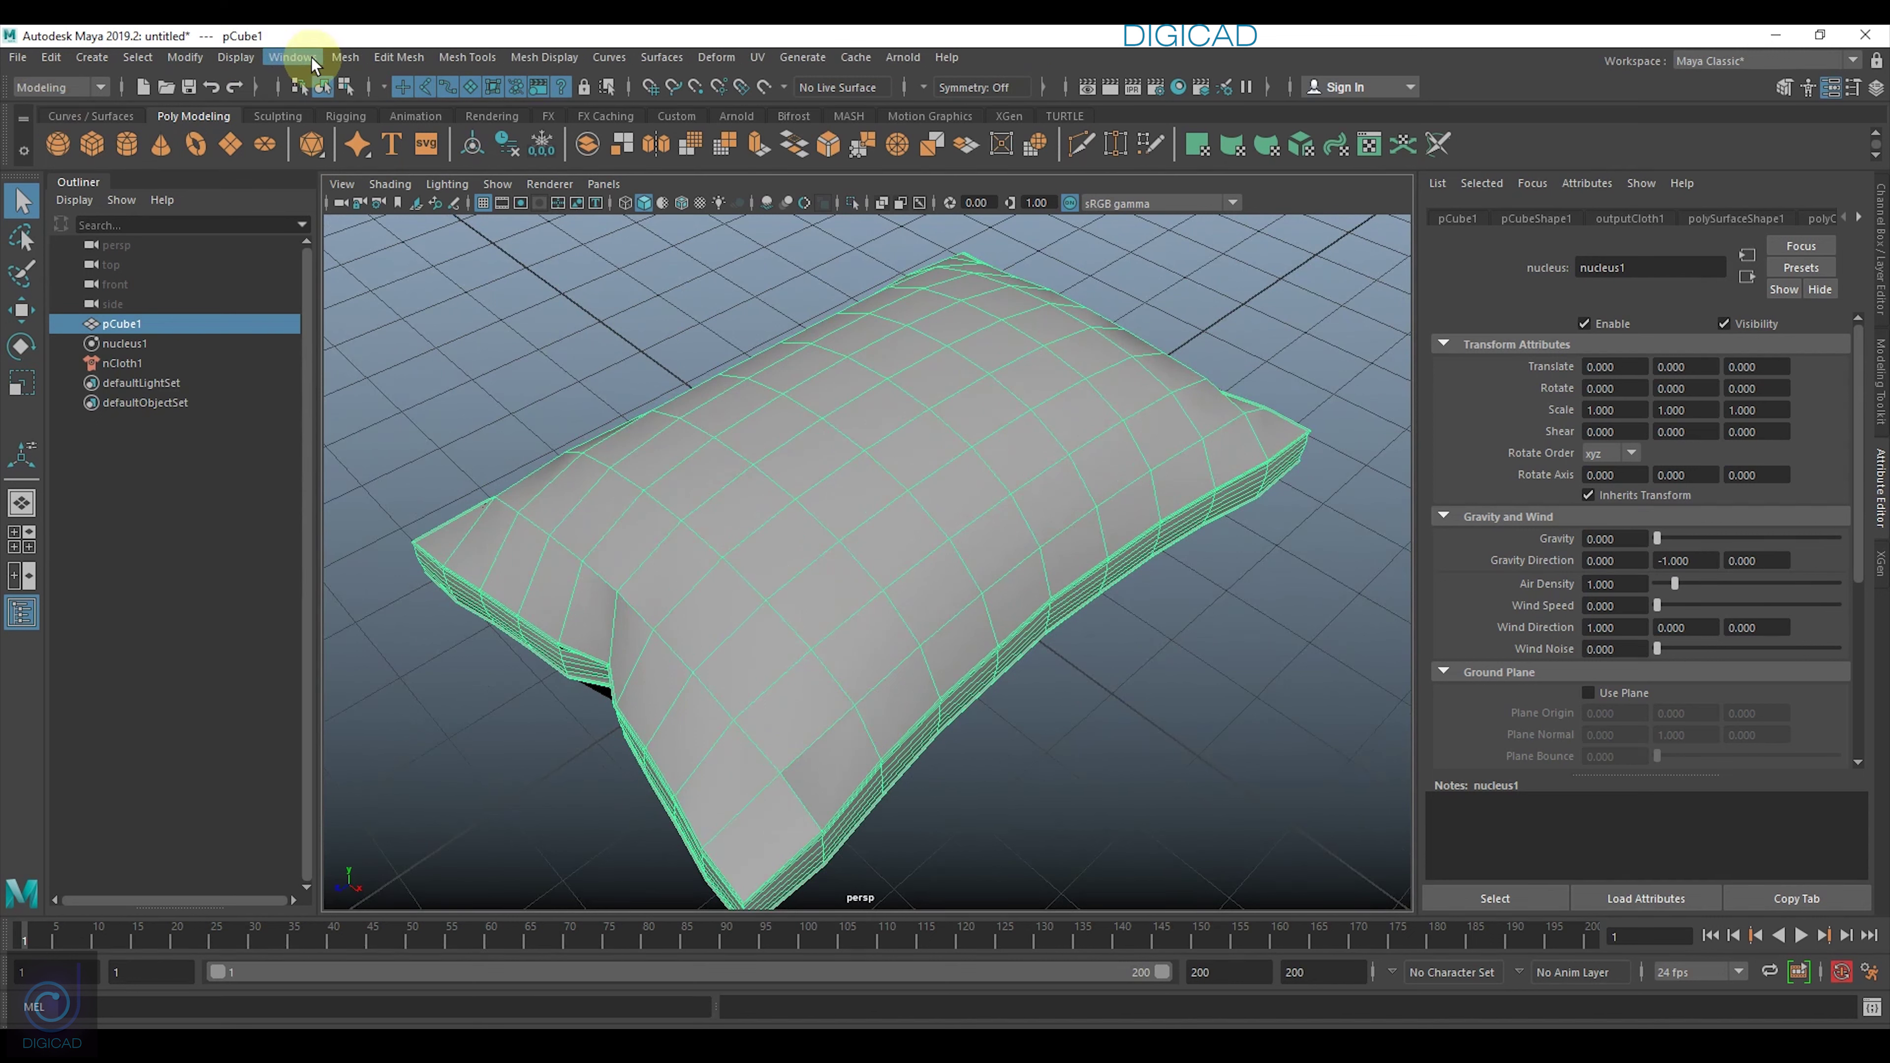
{"action": "left_click", "coordinate": [345, 60]}
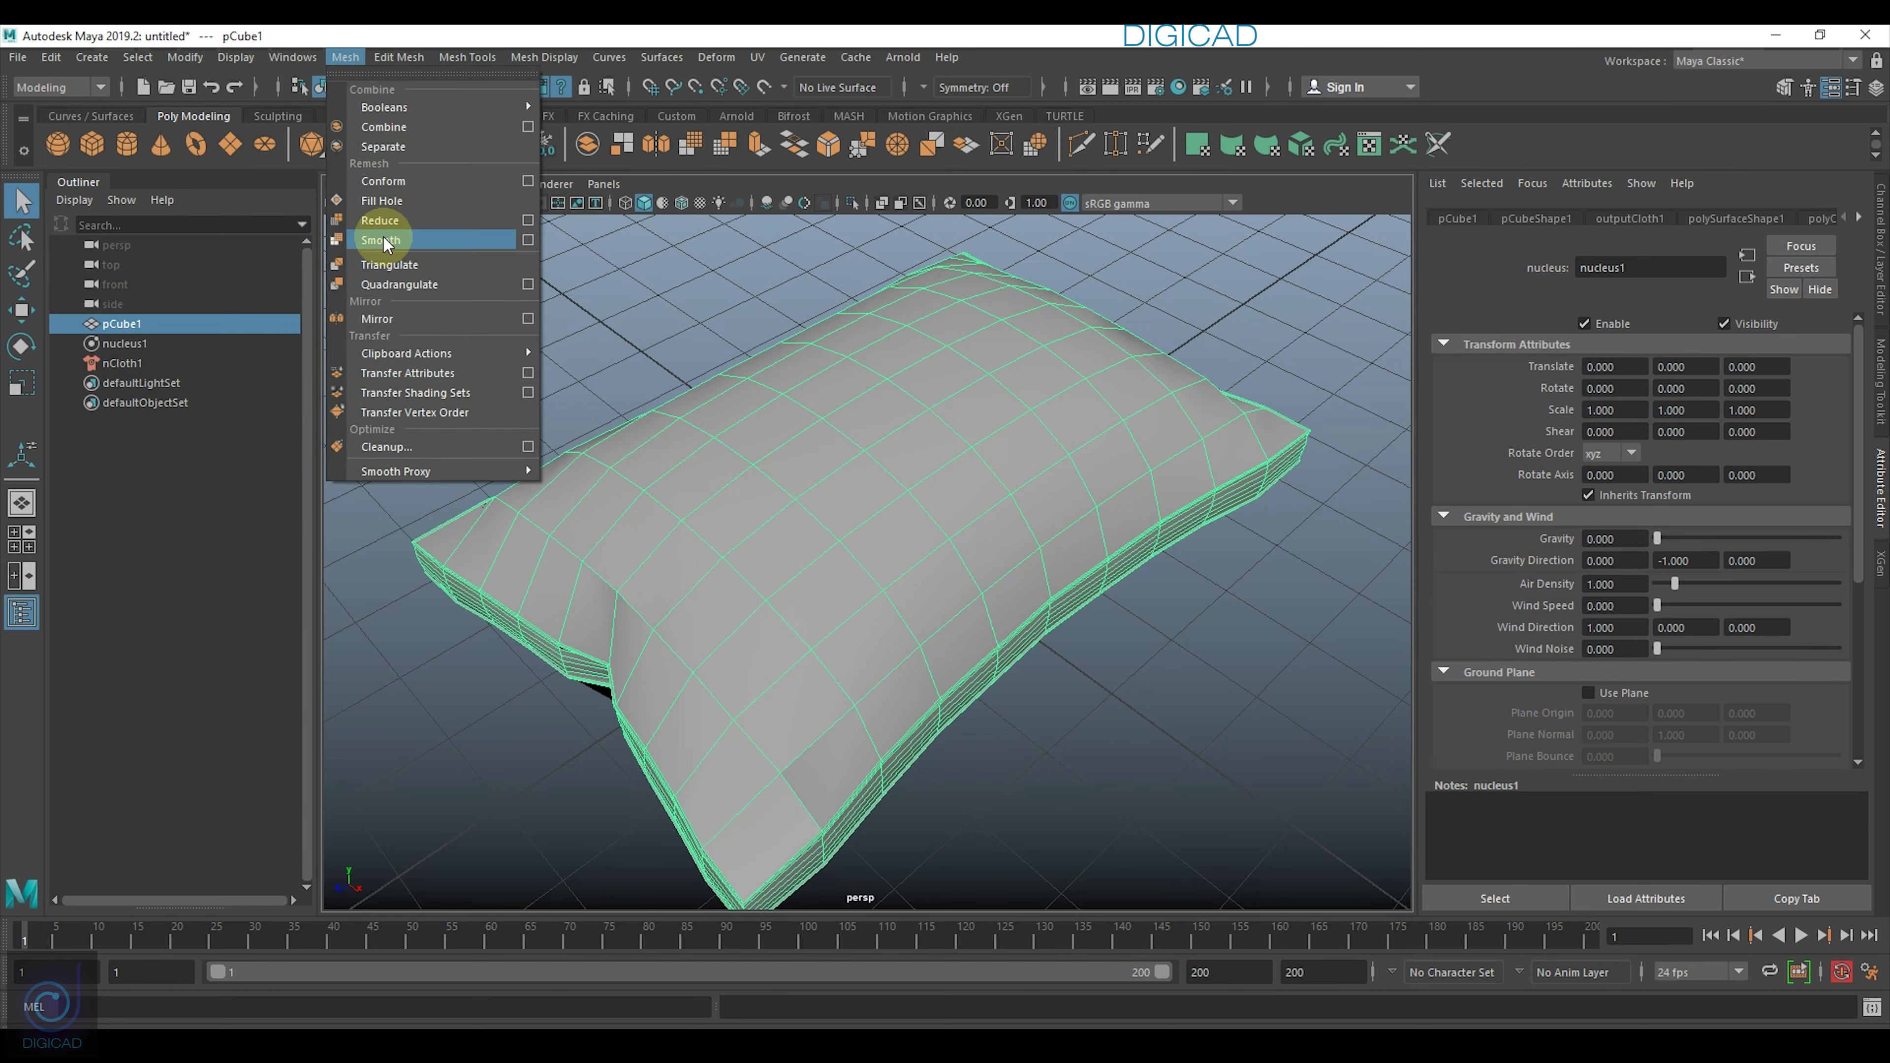
{"action": "left_click", "coordinate": [411, 241]}
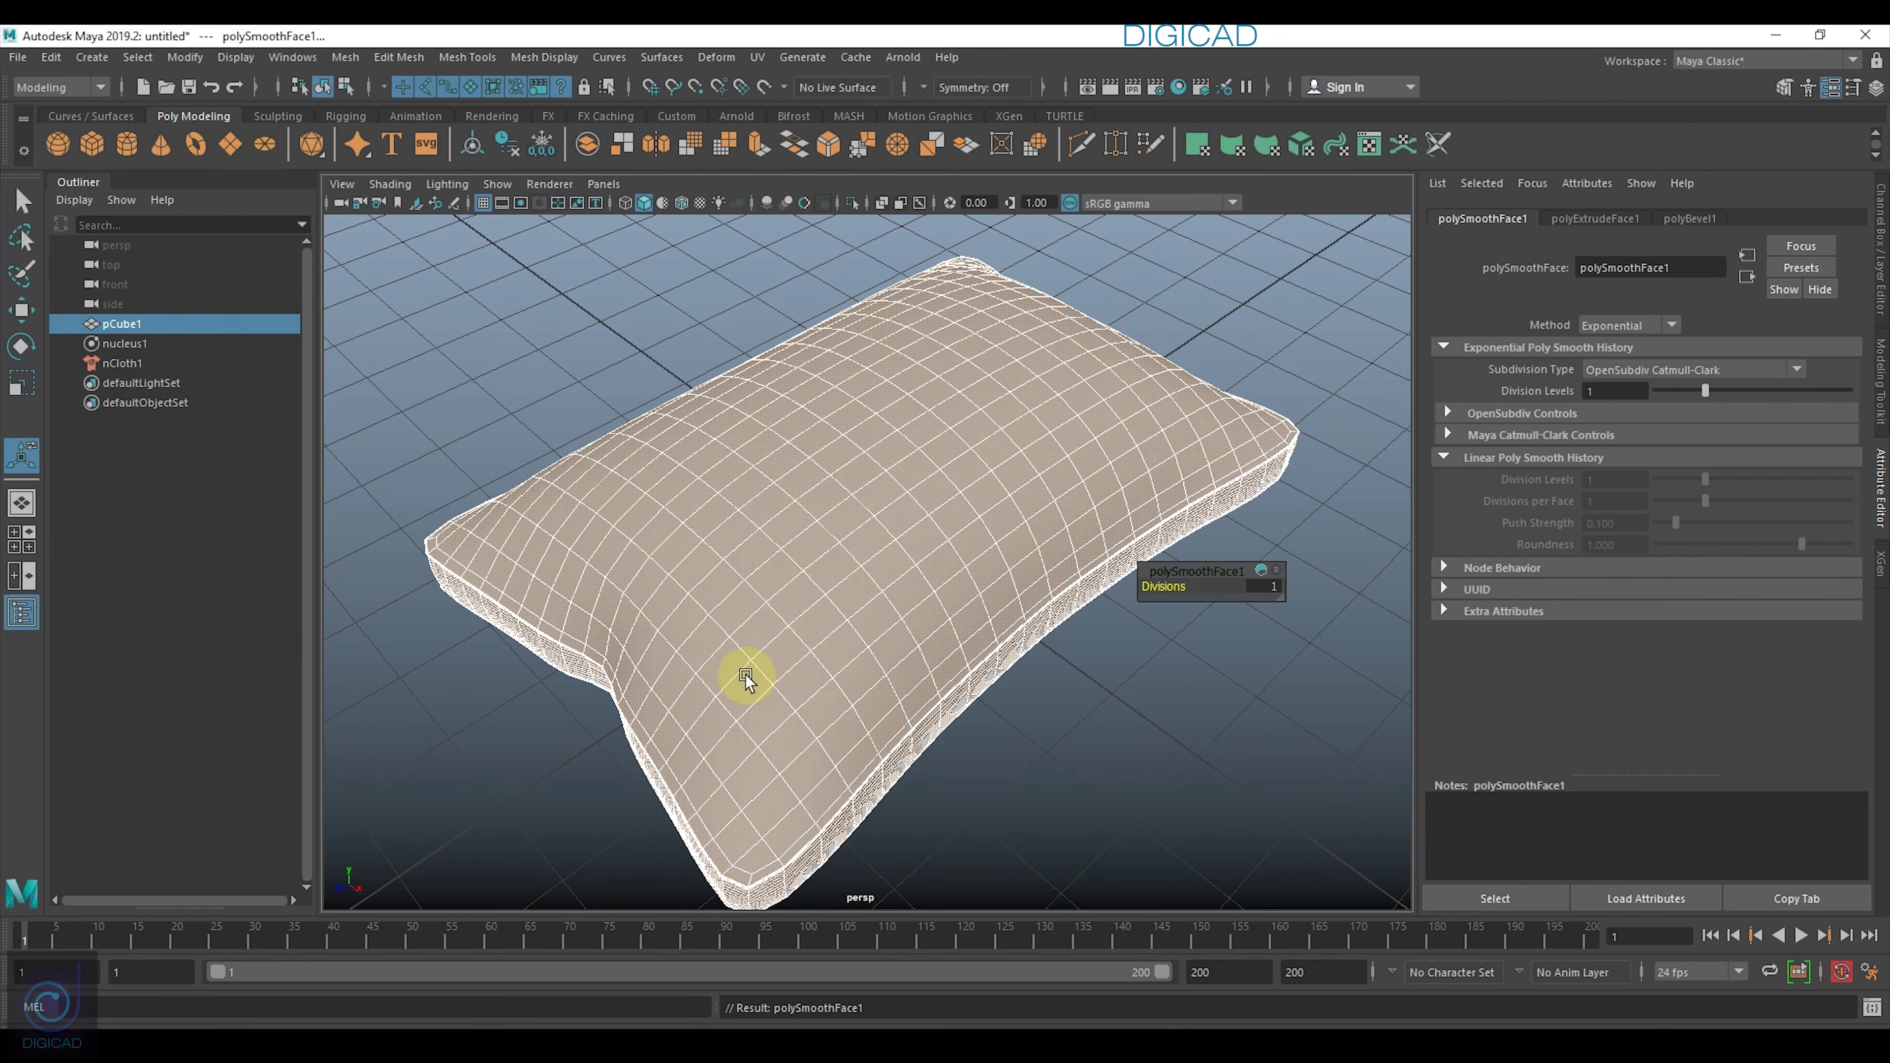
{"action": "mouse_move", "coordinate": [743, 675]}
{"action": "left_mouse_down", "text": "alt"}
{"action": "mouse_move", "coordinate": [662, 625]}
{"action": "mouse_move", "coordinate": [655, 654]}
{"action": "mouse_move", "coordinate": [692, 581]}
{"action": "left_mouse_up", "text": "alt"}
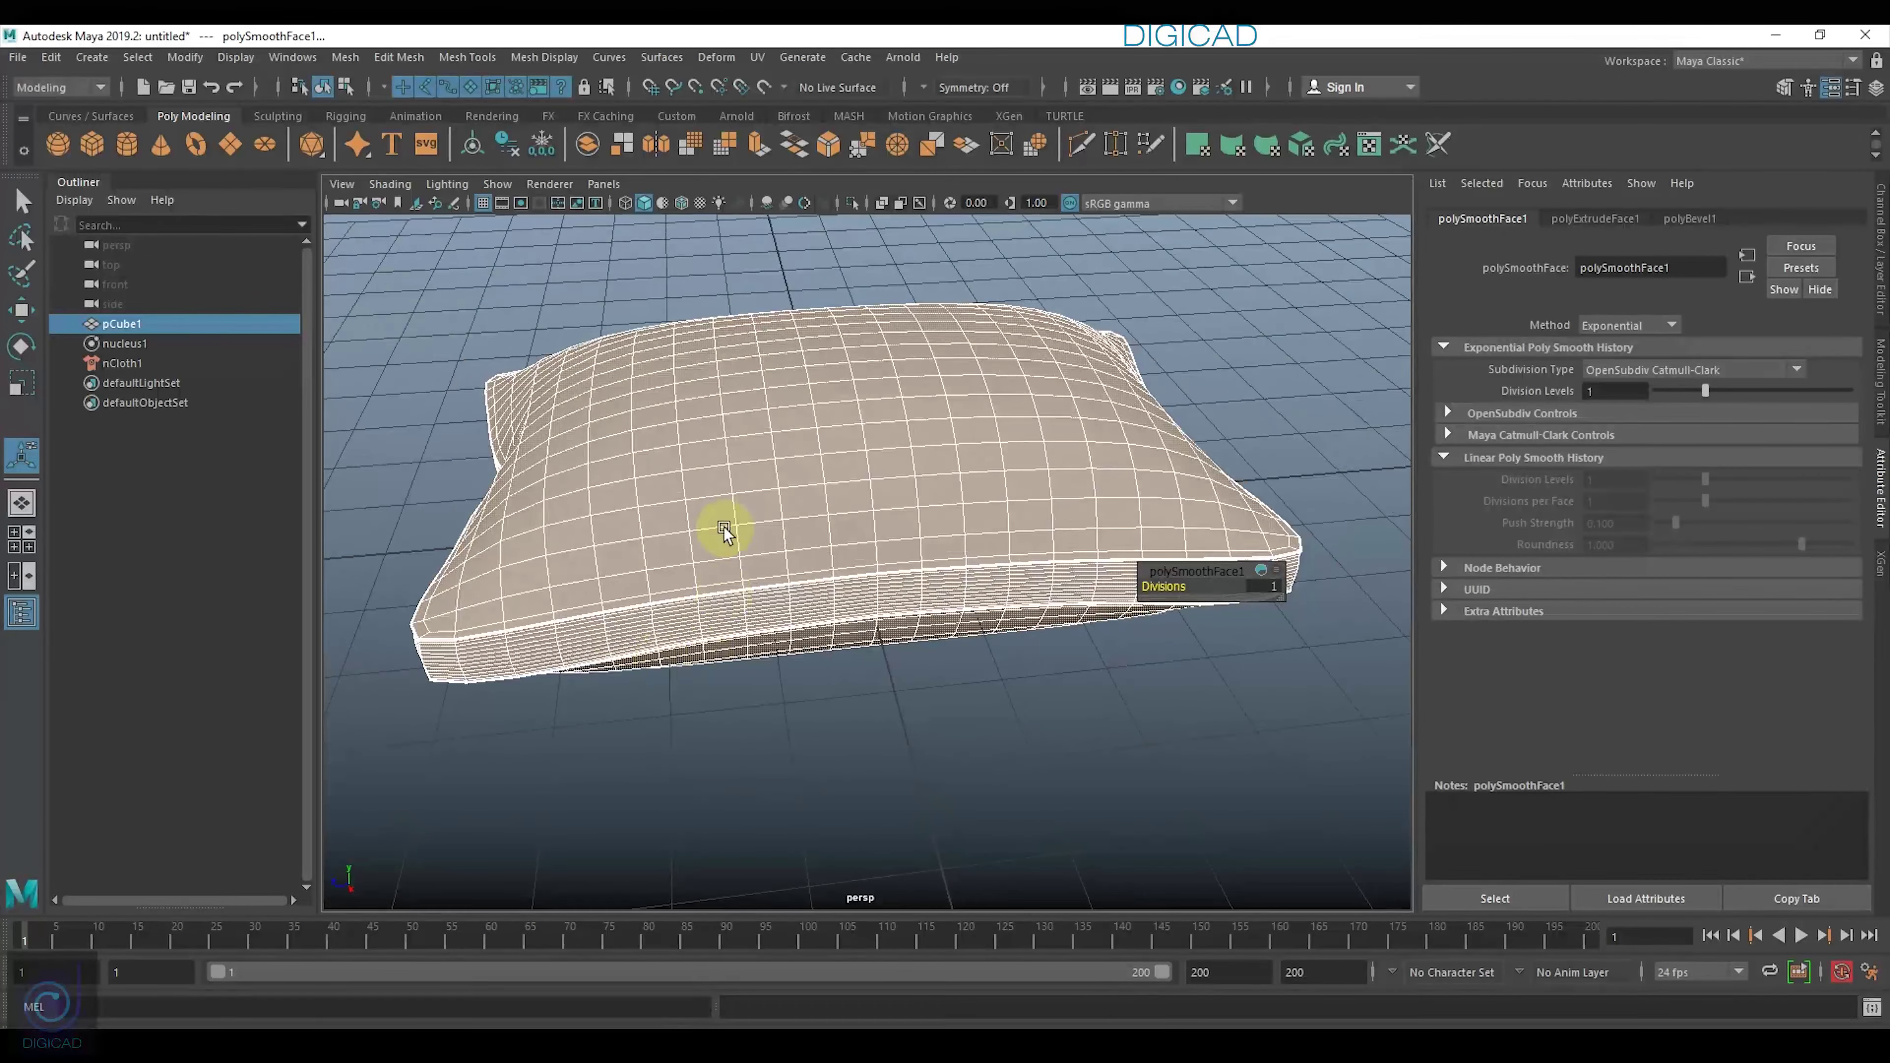
{"action": "right_click_drag", "start_coordinate": [713, 516], "coordinate": [761, 485]}
{"action": "mouse_move", "coordinate": [780, 527]}
{"action": "left_mouse_down", "text": "alt"}
{"action": "mouse_move", "coordinate": [655, 696]}
{"action": "mouse_move", "coordinate": [1287, 367]}
{"action": "left_mouse_up", "text": "alt"}
{"action": "left_click", "coordinate": [1335, 337]}
{"action": "mouse_move", "coordinate": [909, 512]}
{"action": "left_mouse_down", "text": "alt"}
{"action": "mouse_move", "coordinate": [962, 528]}
{"action": "mouse_move", "coordinate": [954, 570]}
{"action": "mouse_move", "coordinate": [860, 495]}
{"action": "mouse_move", "coordinate": [915, 439]}
{"action": "mouse_move", "coordinate": [791, 533]}
{"action": "mouse_move", "coordinate": [1114, 427]}
{"action": "mouse_move", "coordinate": [856, 549]}
{"action": "mouse_move", "coordinate": [979, 540]}
{"action": "mouse_move", "coordinate": [807, 387]}
{"action": "mouse_move", "coordinate": [1054, 535]}
{"action": "left_mouse_up", "text": "alt"}
{"action": "left_click", "coordinate": [859, 496]}
{"action": "key", "text": "w"}
{"action": "left_click", "coordinate": [822, 735]}
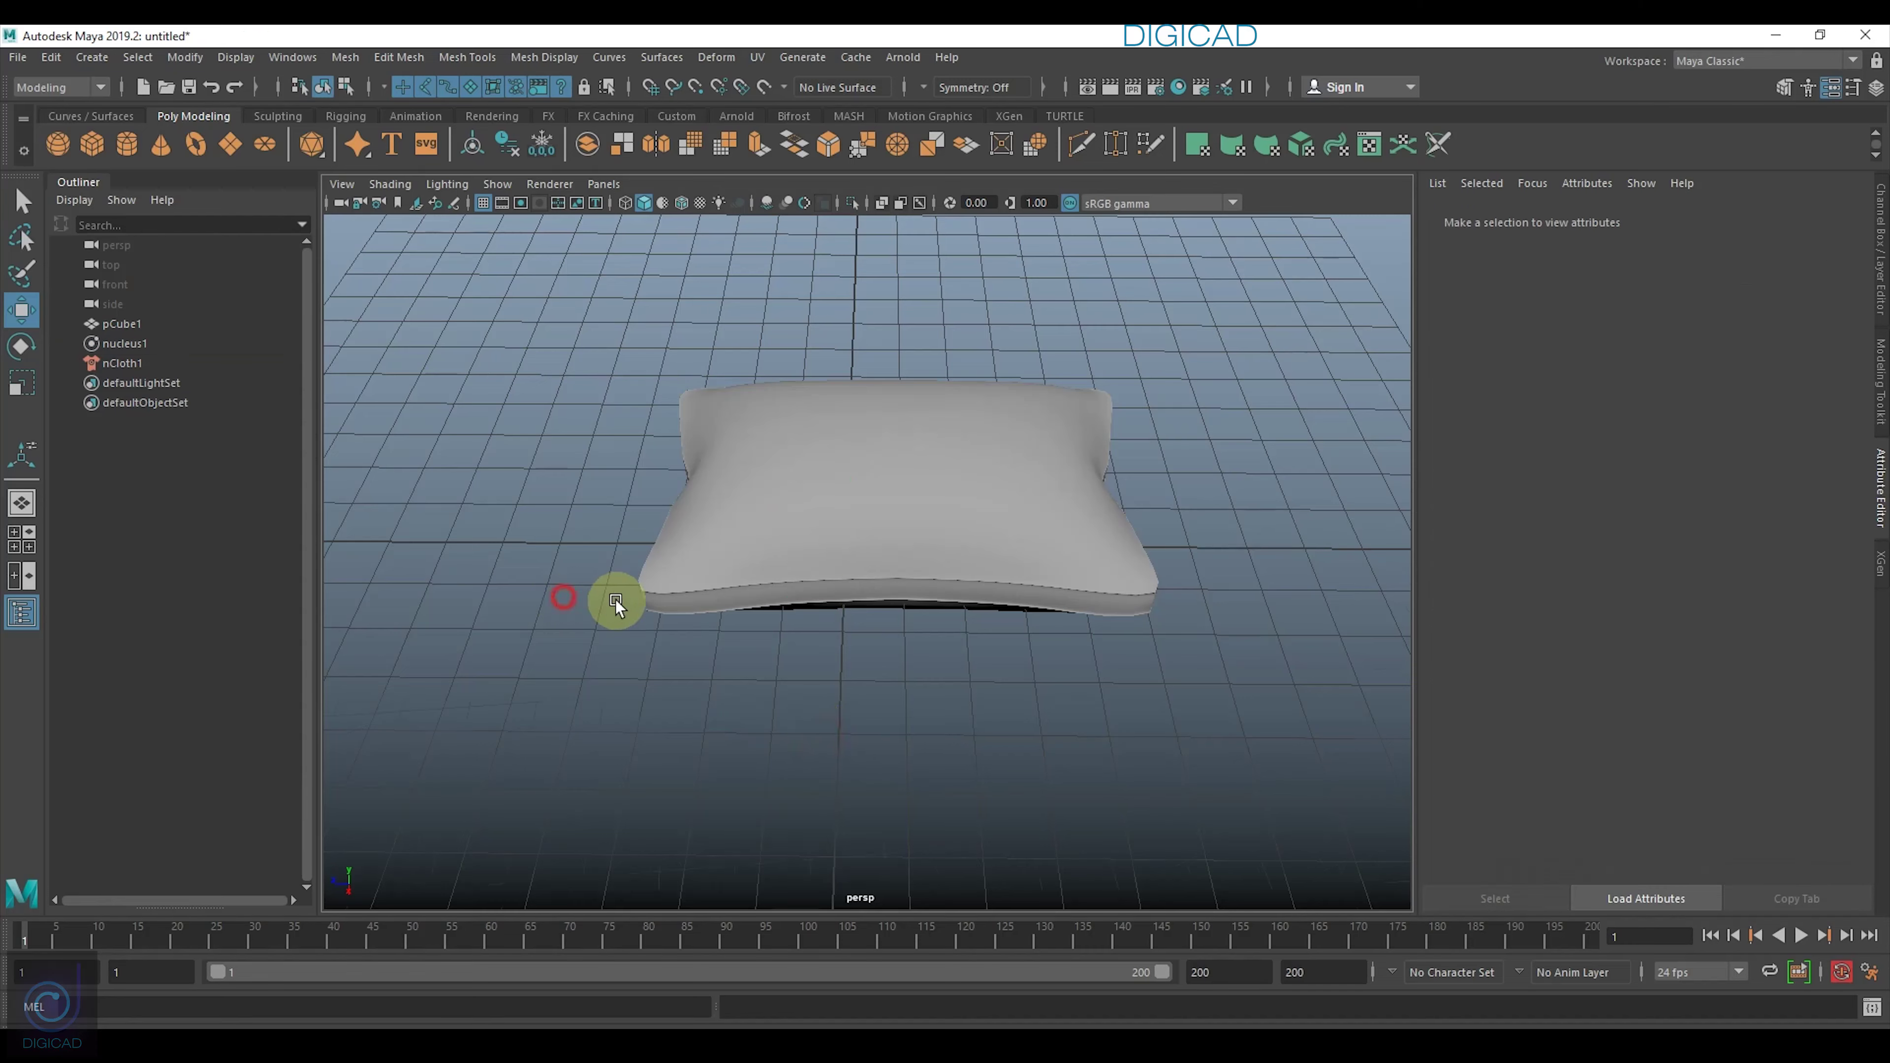
{"action": "left_click_drag", "start_coordinate": [612, 604], "coordinate": [617, 618], "text": "alt"}
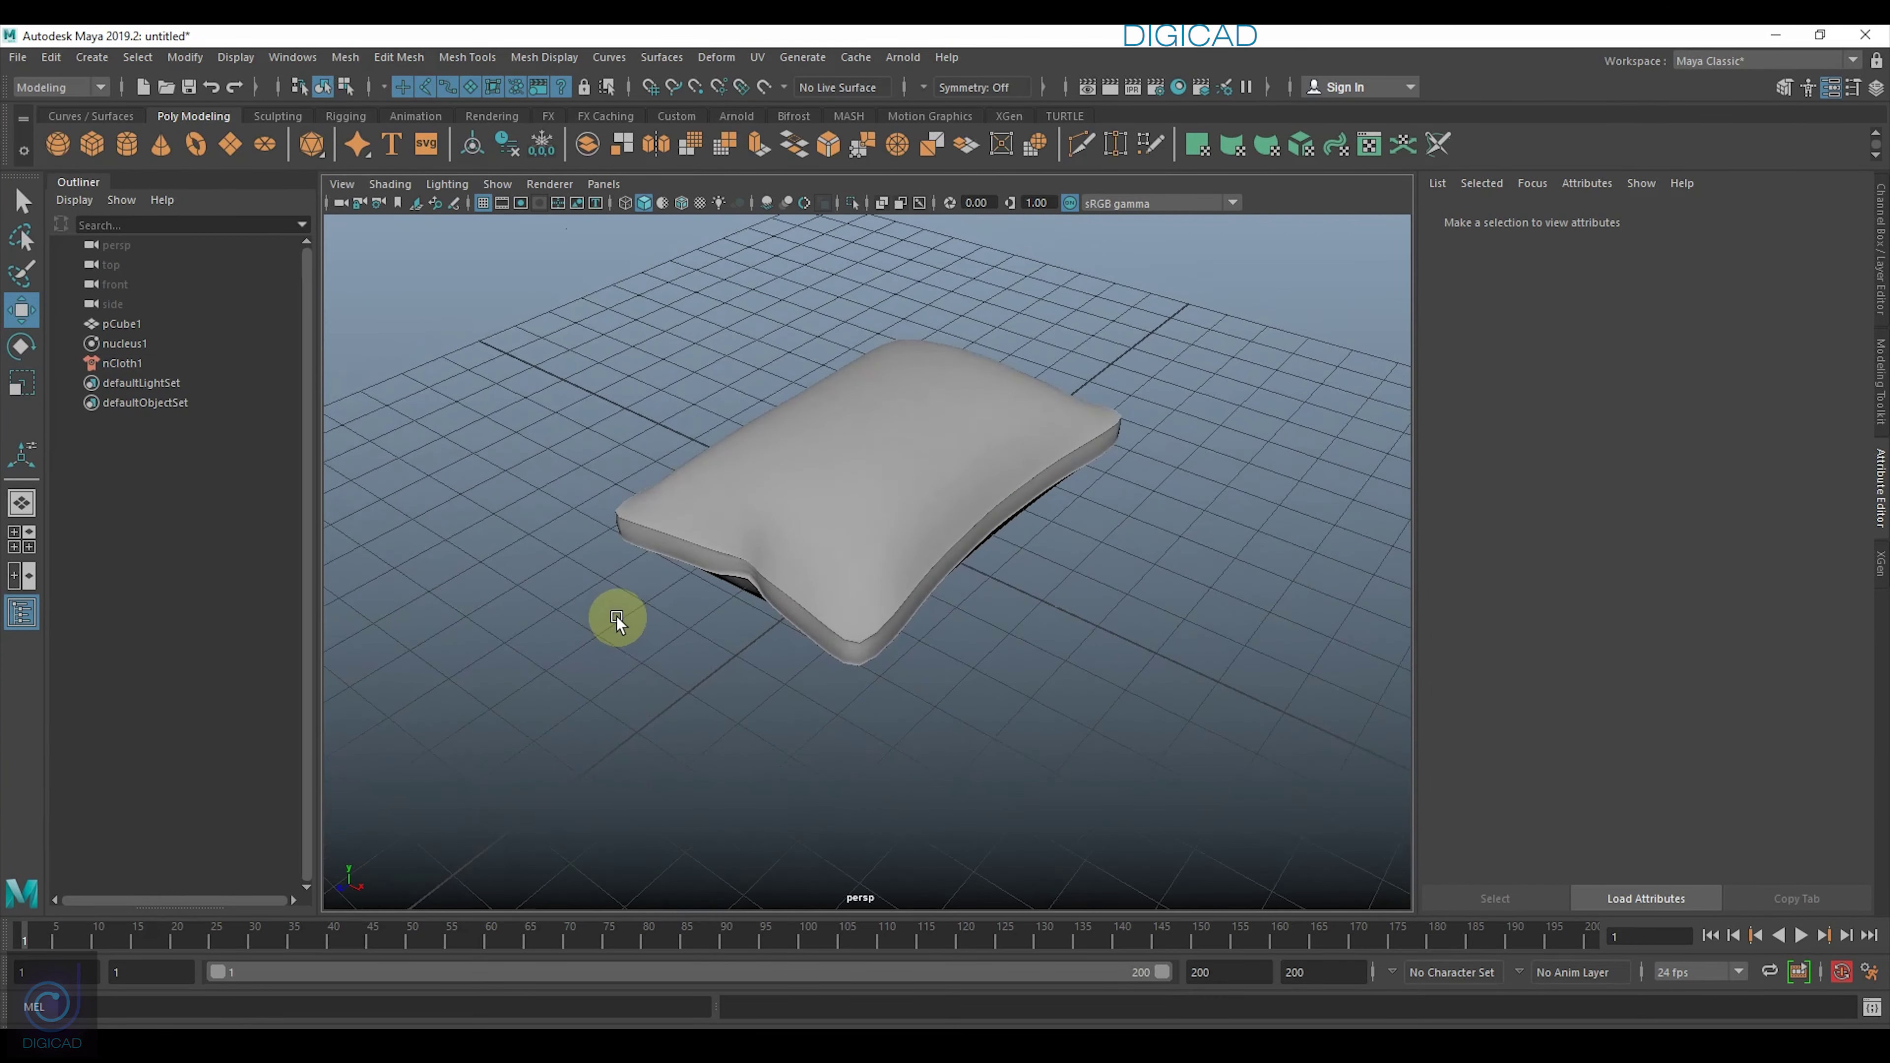
{"action": "mouse_move", "coordinate": [1027, 525]}
{"action": "left_mouse_down", "text": "alt"}
{"action": "mouse_move", "coordinate": [1047, 532]}
{"action": "mouse_move", "coordinate": [877, 513]}
{"action": "mouse_move", "coordinate": [743, 561]}
{"action": "left_mouse_up", "text": "alt"}
{"action": "scroll", "coordinate": [894, 675], "scroll_direction": "up", "scroll_amount": 5}
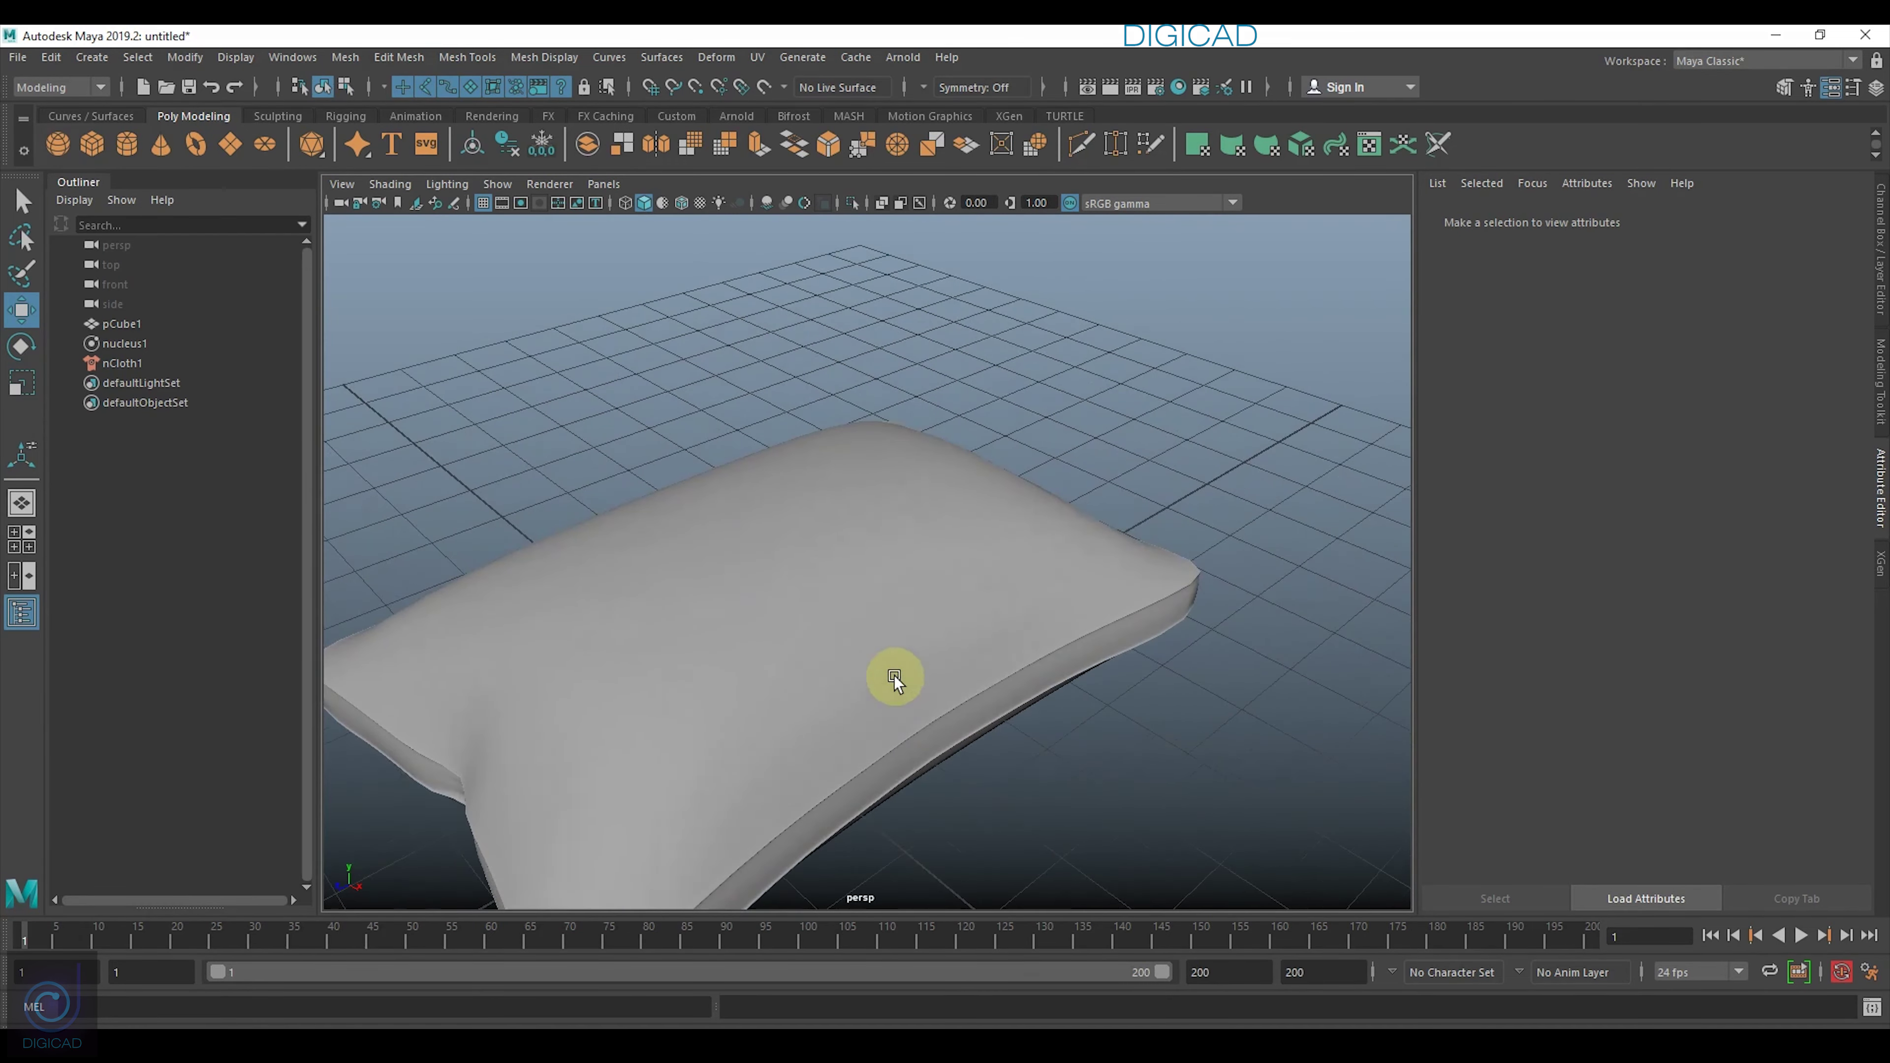
{"action": "scroll", "coordinate": [824, 616], "scroll_direction": "up", "scroll_amount": 3}
{"action": "scroll", "coordinate": [856, 559], "scroll_direction": "down", "scroll_amount": 5}
{"action": "mouse_move", "coordinate": [941, 543]}
{"action": "left_mouse_down", "text": "alt"}
{"action": "mouse_move", "coordinate": [893, 592]}
{"action": "mouse_move", "coordinate": [843, 547]}
{"action": "mouse_move", "coordinate": [794, 542]}
{"action": "mouse_move", "coordinate": [554, 564]}
{"action": "left_mouse_up", "text": "alt"}
{"action": "scroll", "coordinate": [976, 611], "scroll_direction": "up", "scroll_amount": 5}
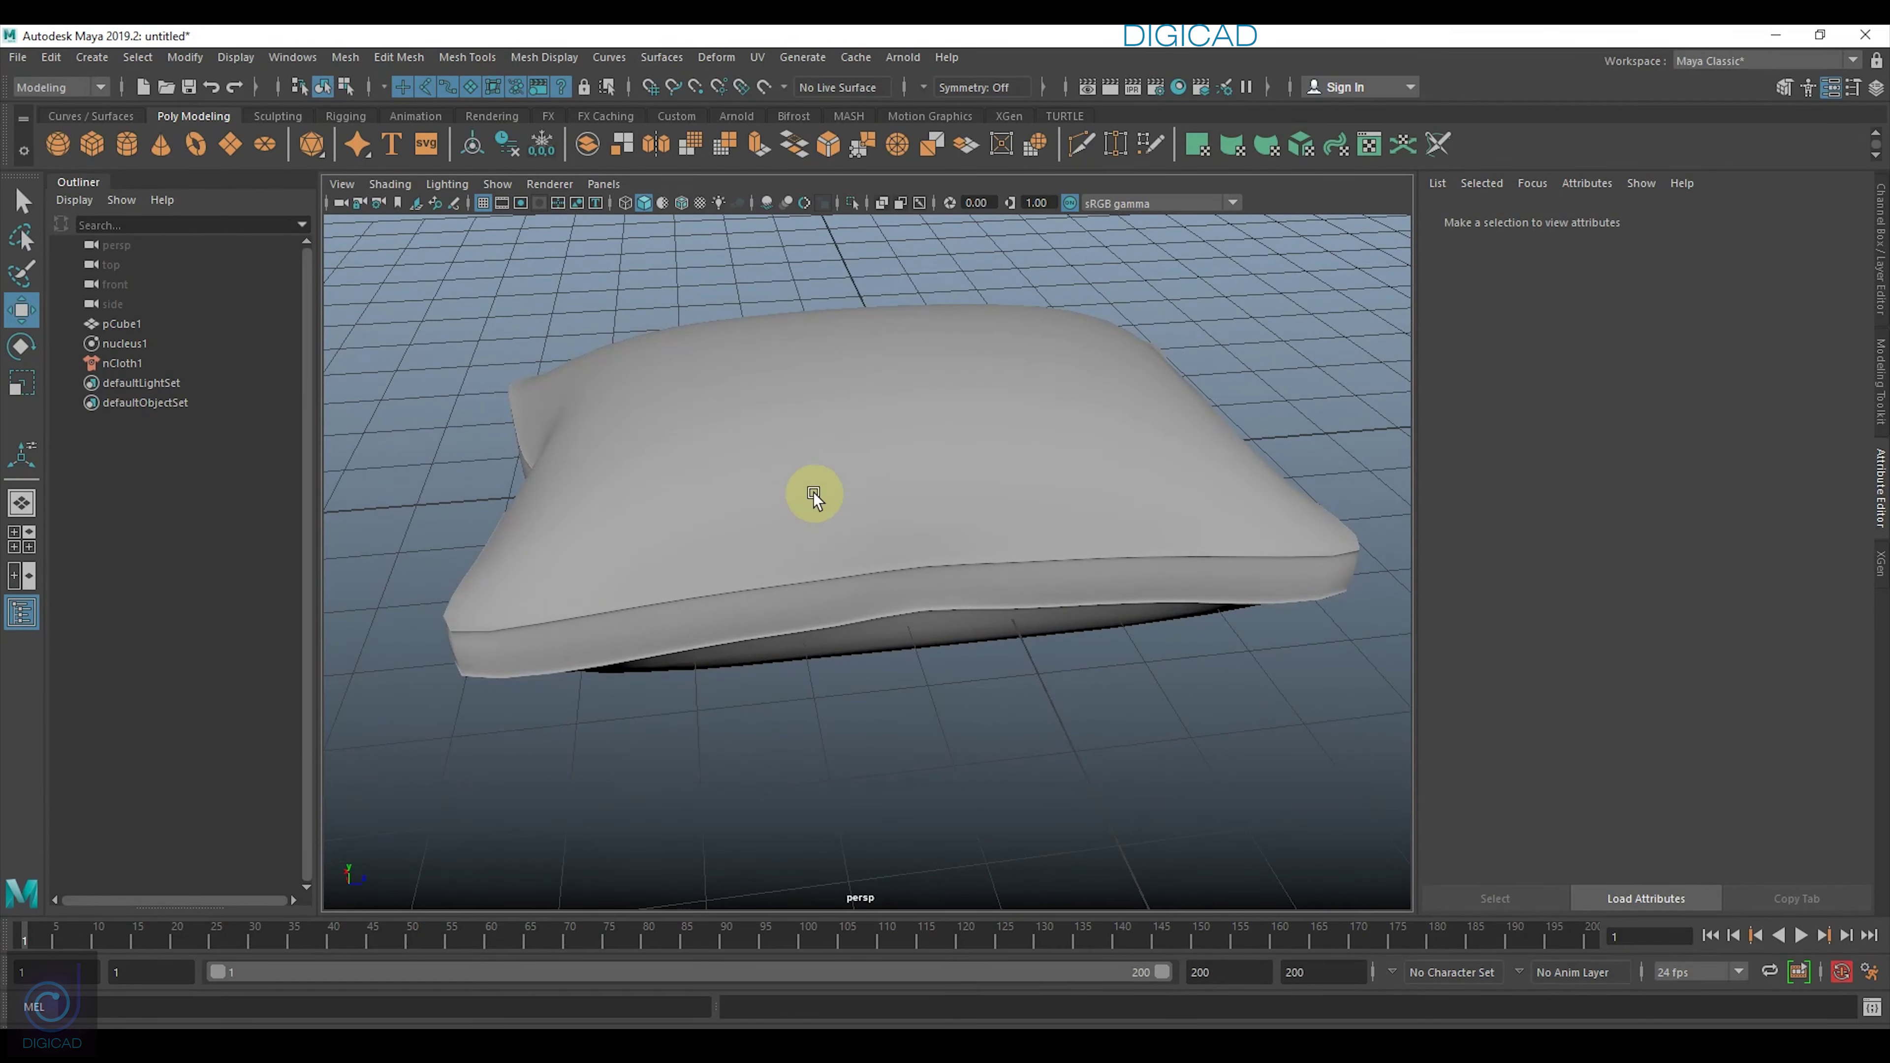
{"action": "scroll", "coordinate": [834, 536], "scroll_direction": "up", "scroll_amount": 4}
{"action": "scroll", "coordinate": [834, 542], "scroll_direction": "down", "scroll_amount": 3}
{"action": "mouse_move", "coordinate": [778, 566]}
{"action": "left_mouse_down", "text": "alt"}
{"action": "mouse_move", "coordinate": [944, 539]}
{"action": "mouse_move", "coordinate": [850, 495]}
{"action": "mouse_move", "coordinate": [801, 604]}
{"action": "mouse_move", "coordinate": [810, 570]}
{"action": "mouse_move", "coordinate": [907, 515]}
{"action": "mouse_move", "coordinate": [923, 565]}
{"action": "left_mouse_up", "text": "alt"}
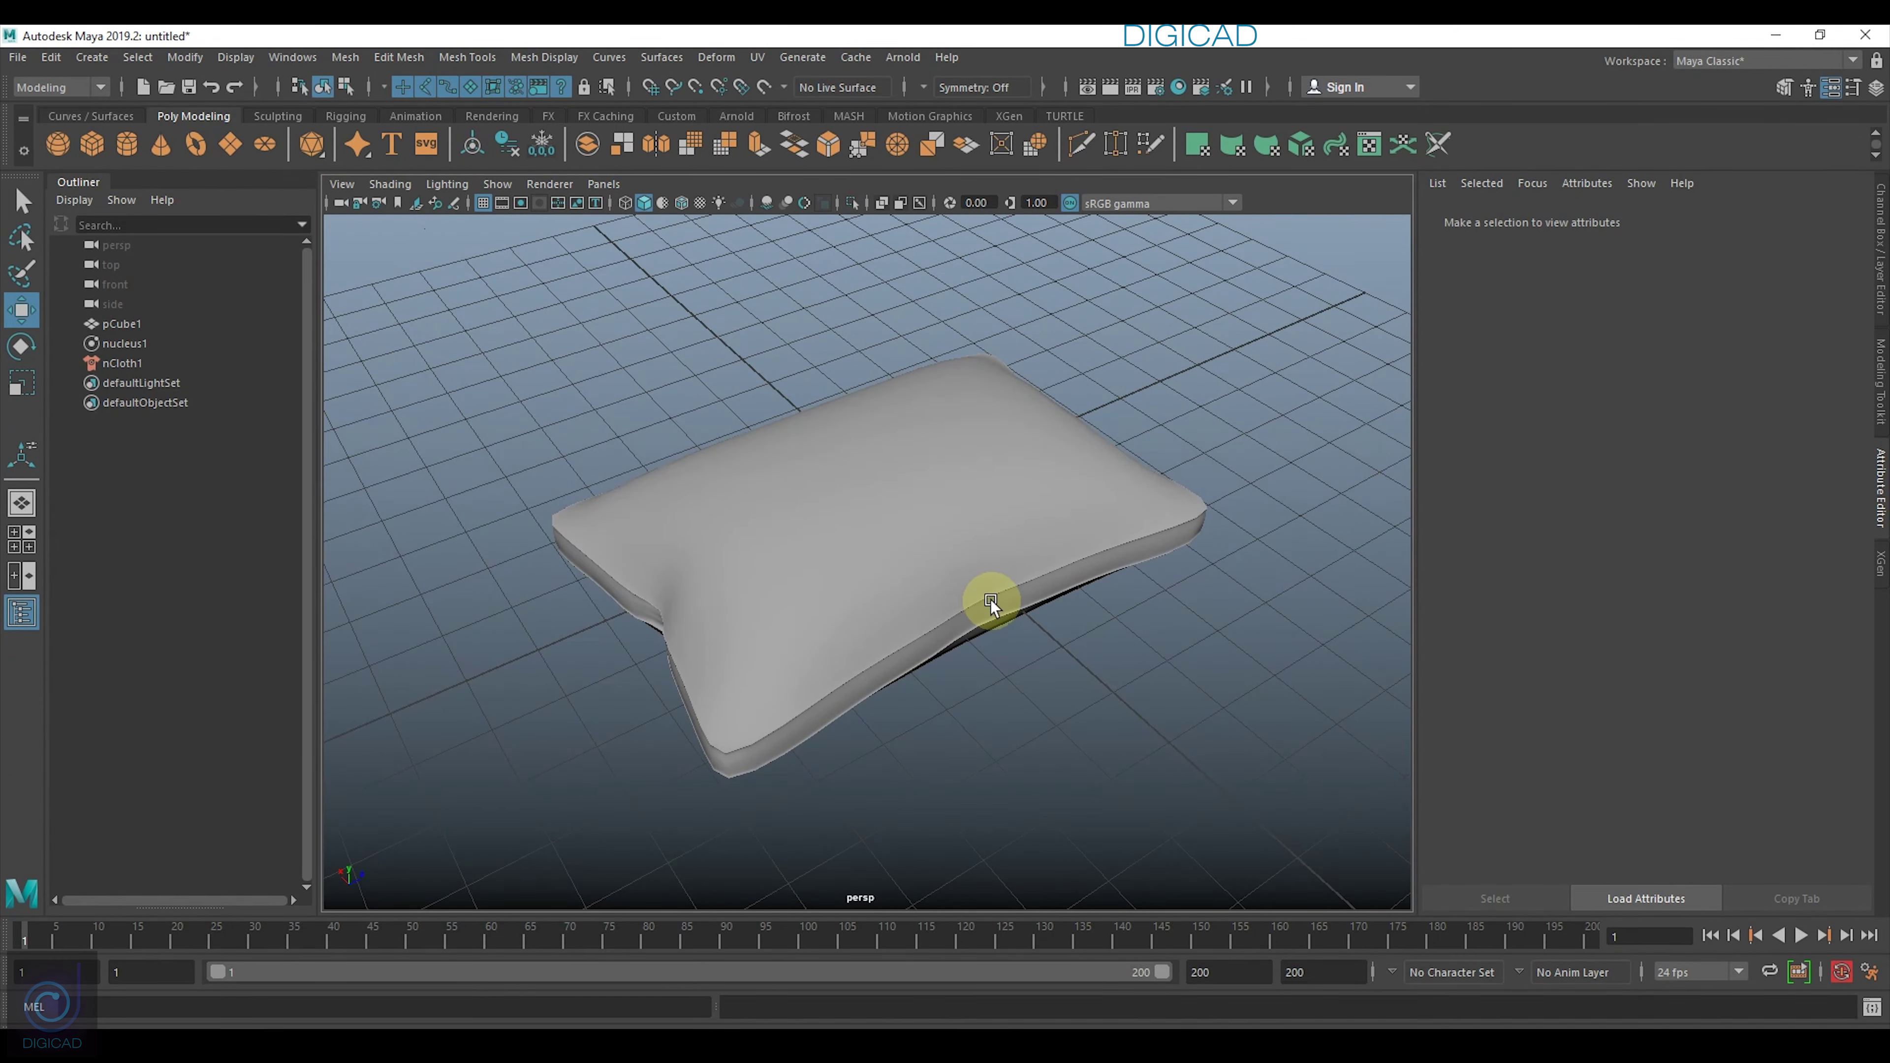